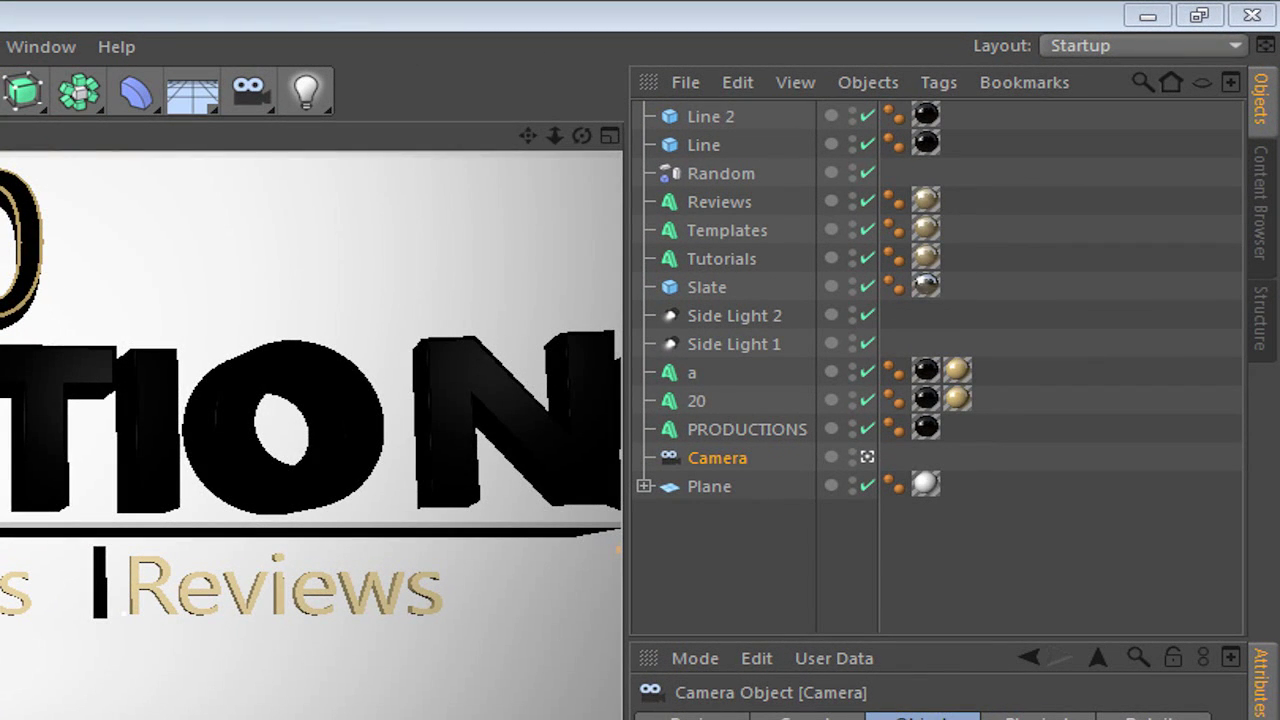
{"action": "left_click_drag", "start_coordinate": [528, 135], "coordinate": [509, 247]}
{"action": "left_click_drag", "start_coordinate": [487, 138], "coordinate": [487, 138]}
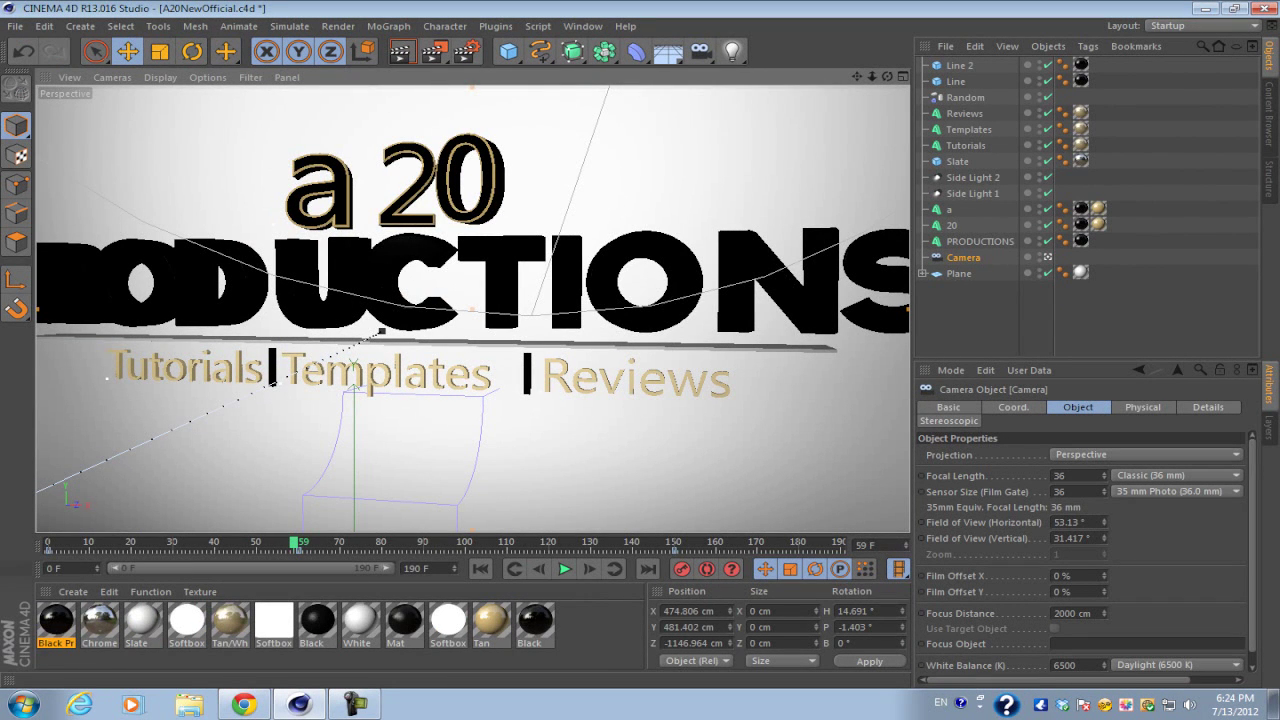
{"action": "key", "text": "F5"}
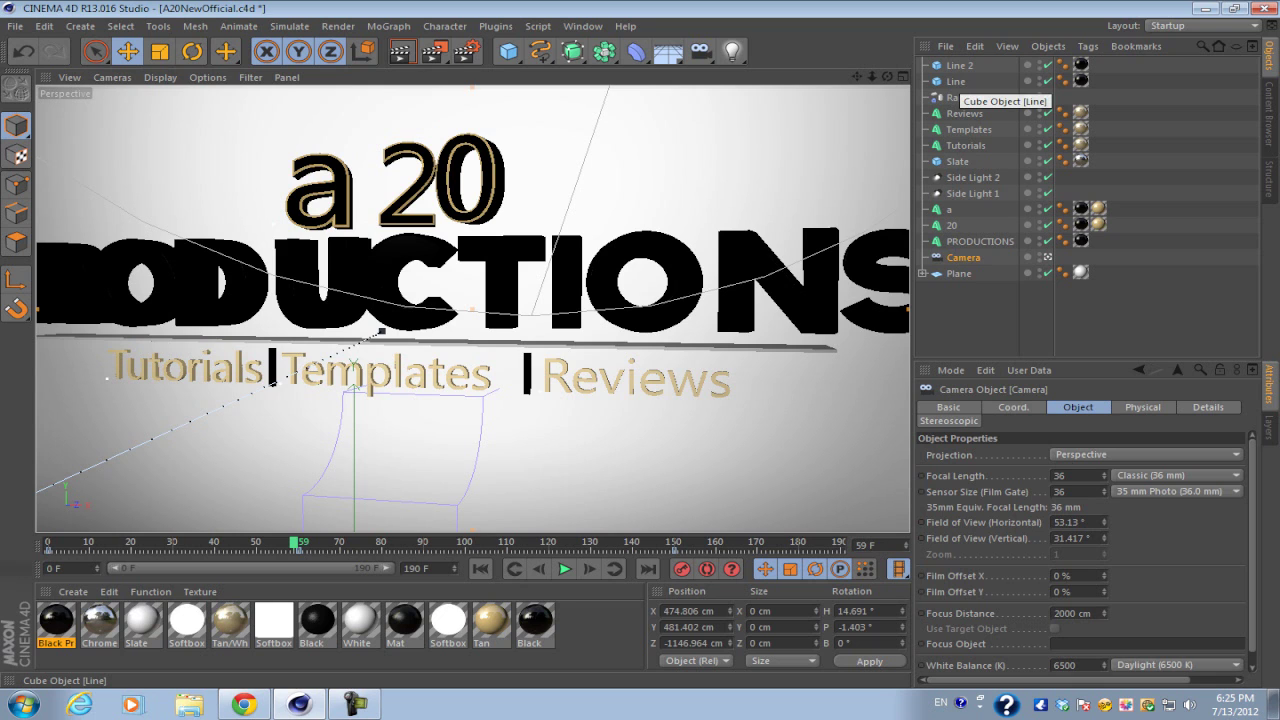
- Inspect the scene's objects one by one, including the a, Templates and Tutorials text objects and the Plane
{"action": "left_click", "coordinate": [958, 65]}
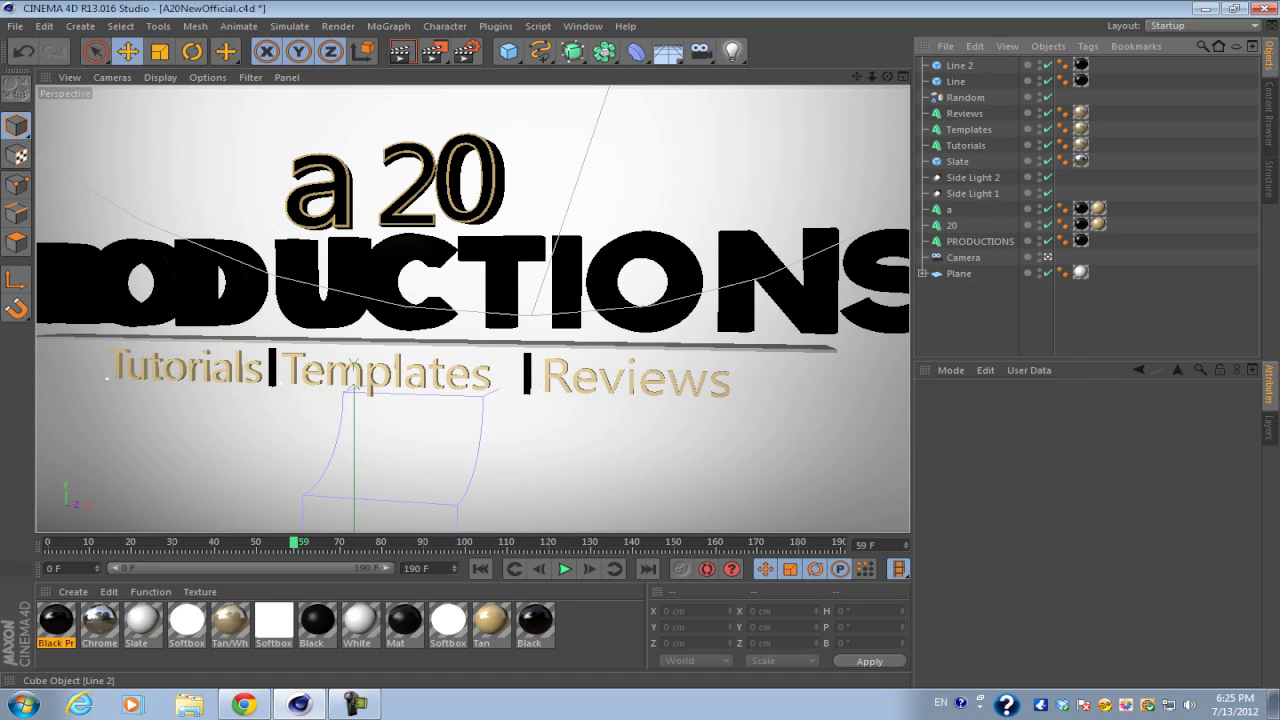
{"action": "left_click", "coordinate": [952, 225]}
{"action": "left_click", "coordinate": [950, 209]}
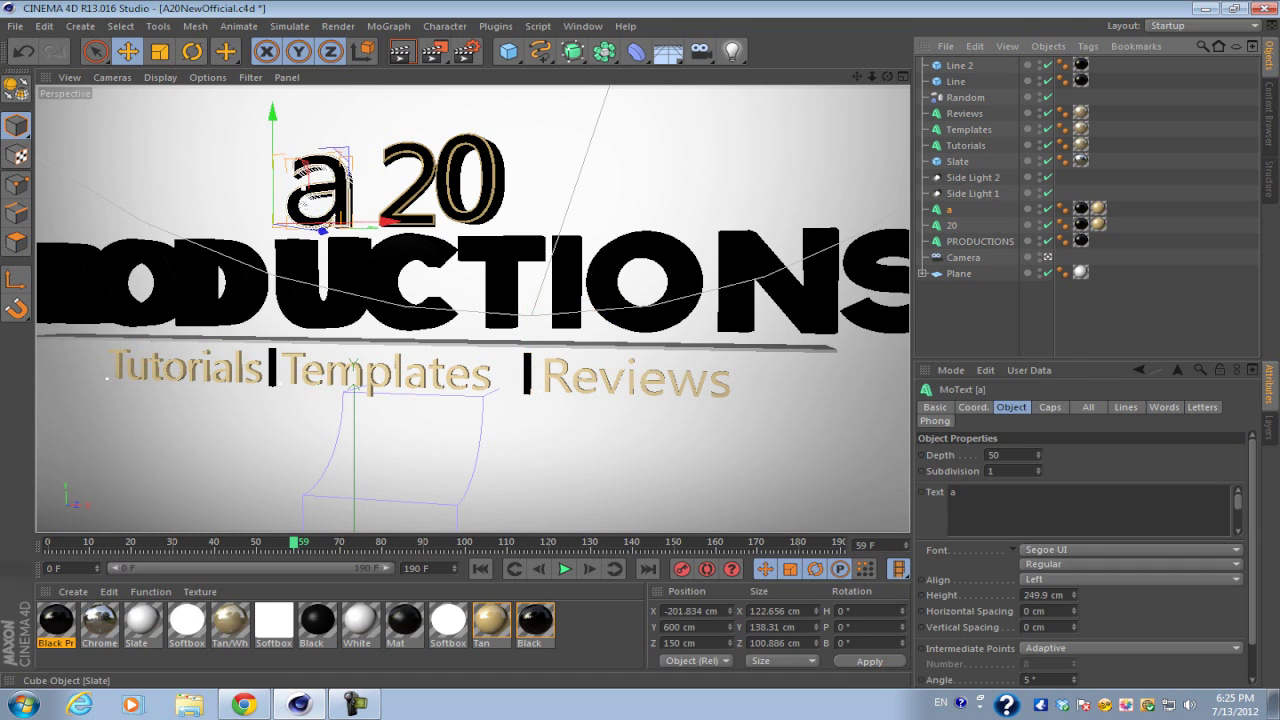
{"action": "left_click", "coordinate": [972, 177]}
{"action": "left_click", "coordinate": [958, 161]}
{"action": "left_click", "coordinate": [968, 129]}
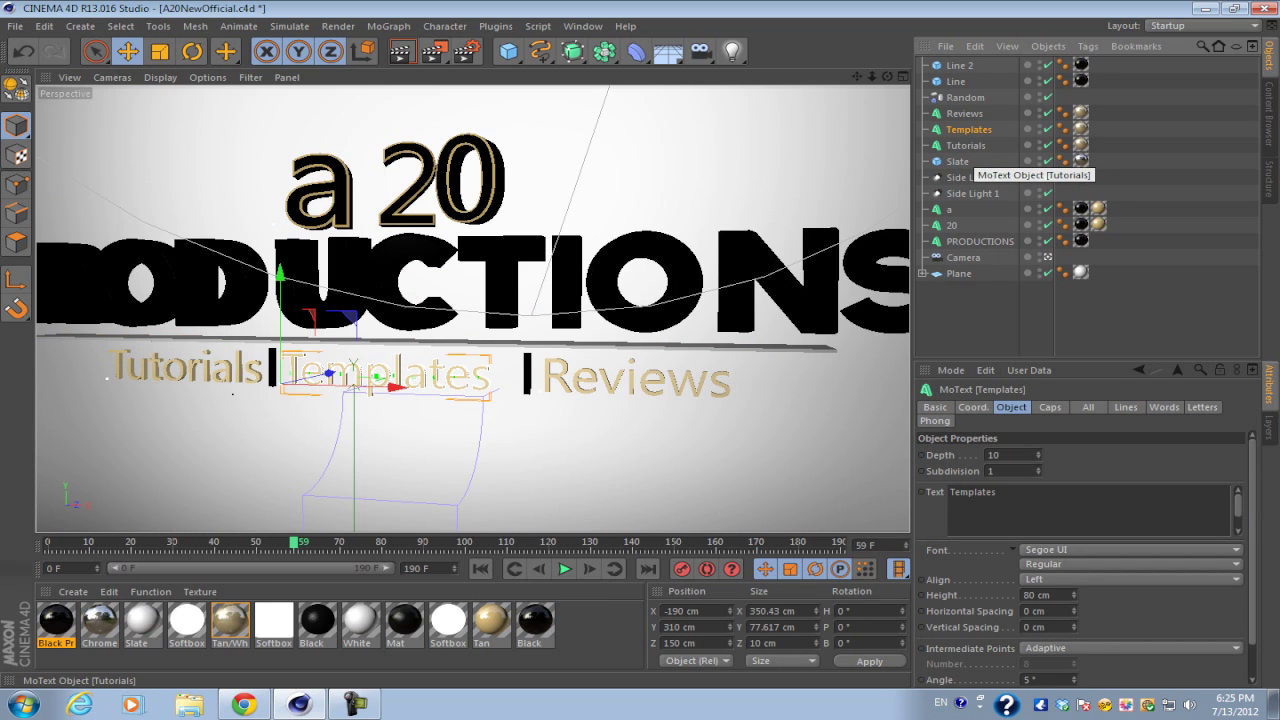
{"action": "left_click", "coordinate": [966, 145]}
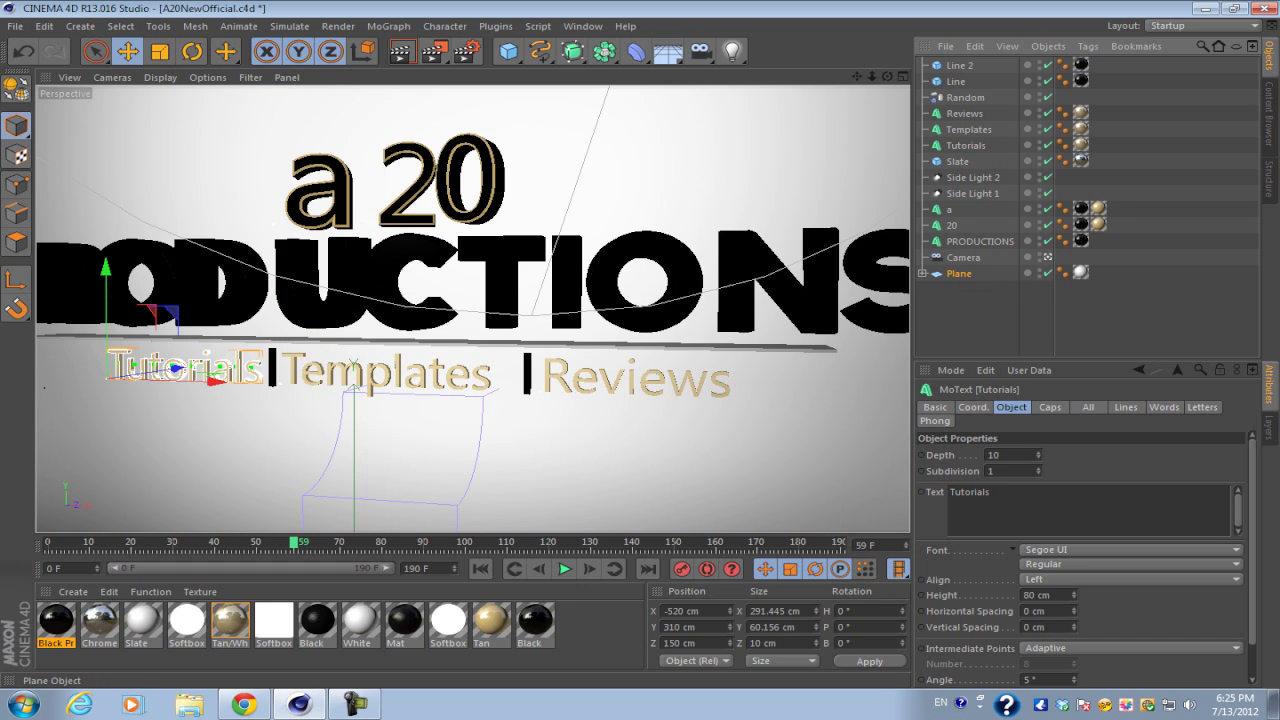
{"action": "mouse_move", "coordinate": [958, 273]}
{"action": "left_mouse_down"}
{"action": "mouse_move", "coordinate": [958, 255]}
{"action": "mouse_move", "coordinate": [958, 281]}
{"action": "left_mouse_up"}
{"action": "left_click", "coordinate": [960, 305]}
{"action": "left_click", "coordinate": [922, 273]}
{"action": "left_click", "coordinate": [922, 273]}
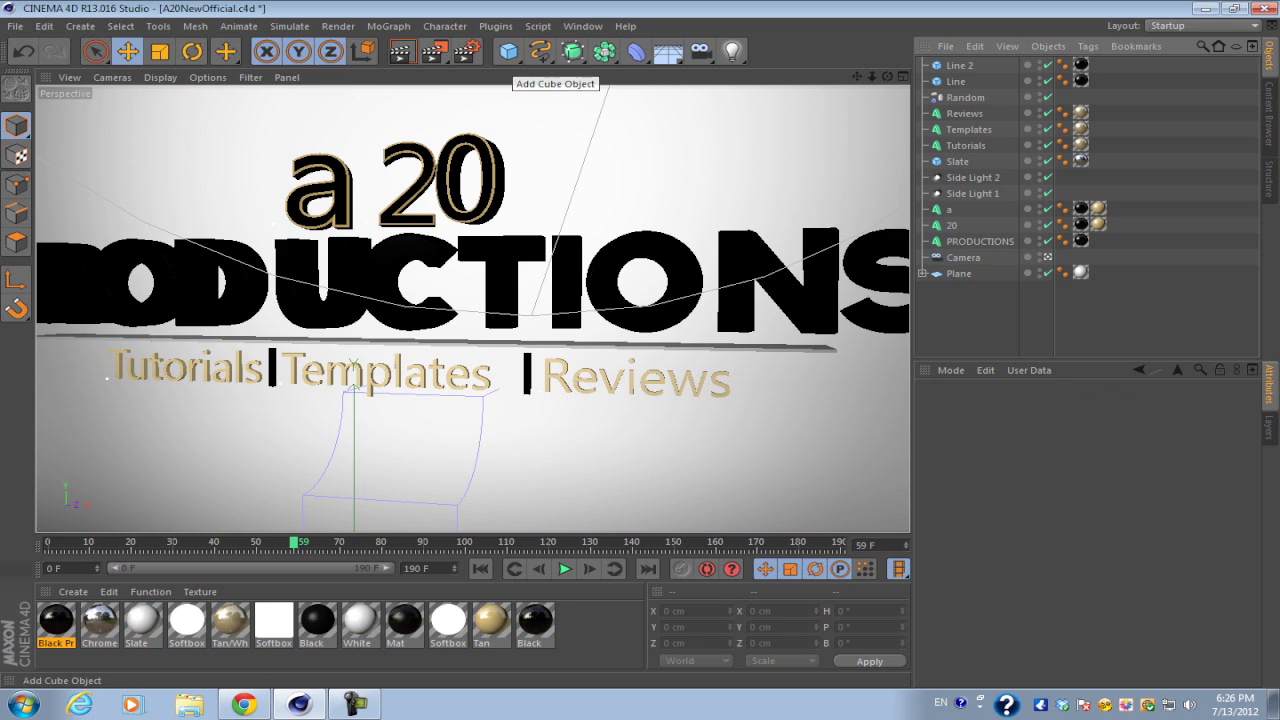
- Add a cube and move it to about X 179 cm, Y 374 cm in front of the PRODUCTIONS text
{"action": "left_click", "coordinate": [509, 52]}
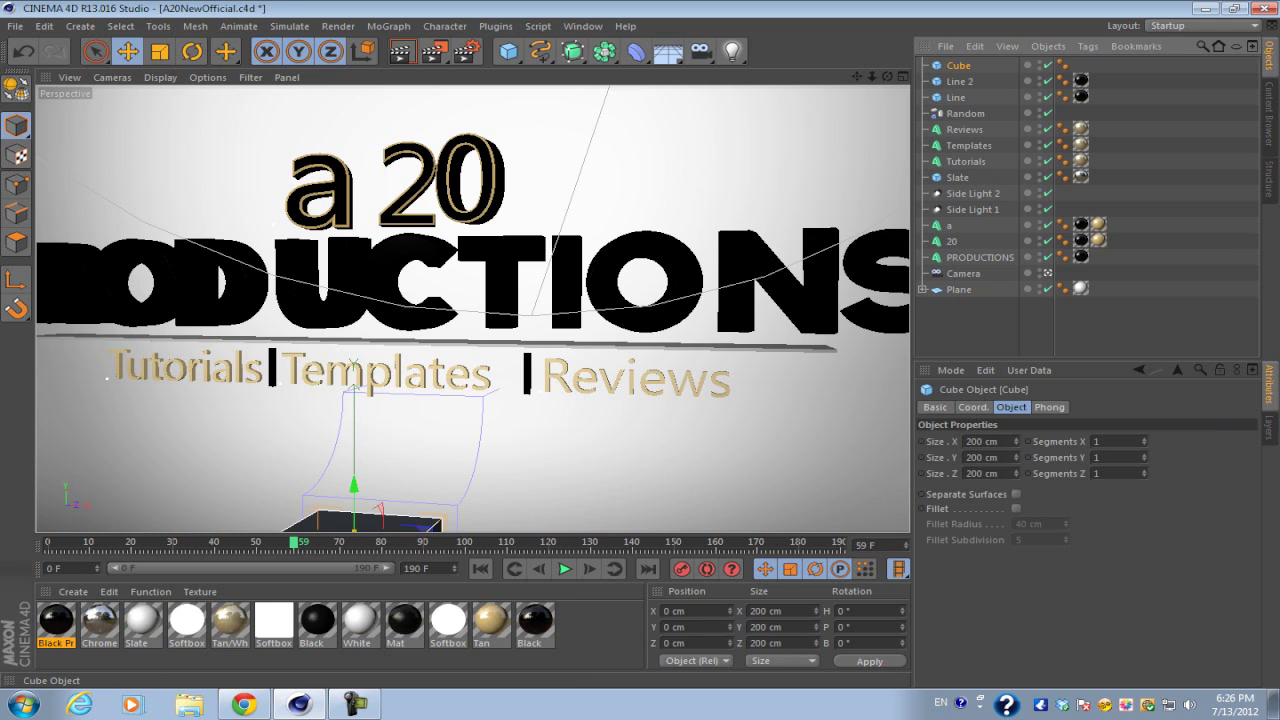
{"action": "scroll", "coordinate": [510, 420], "scroll_direction": "down", "scroll_amount": 2}
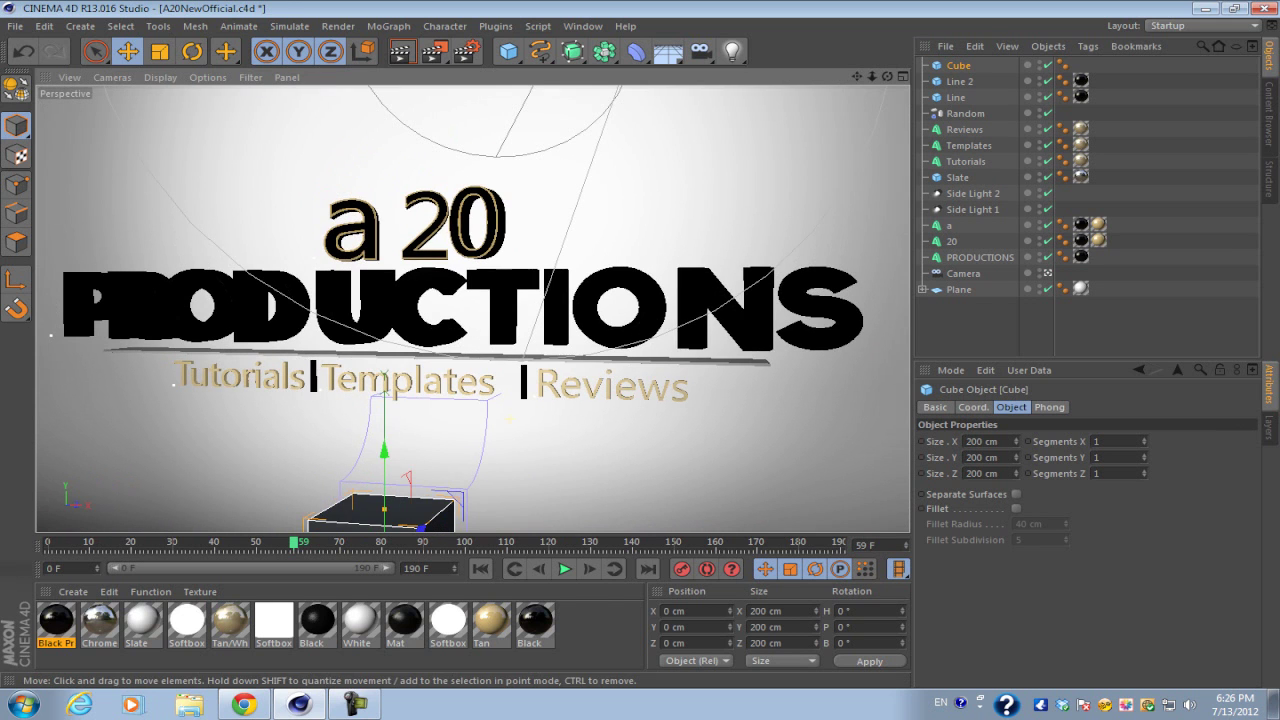
{"action": "left_click_drag", "start_coordinate": [384, 452], "coordinate": [384, 260]}
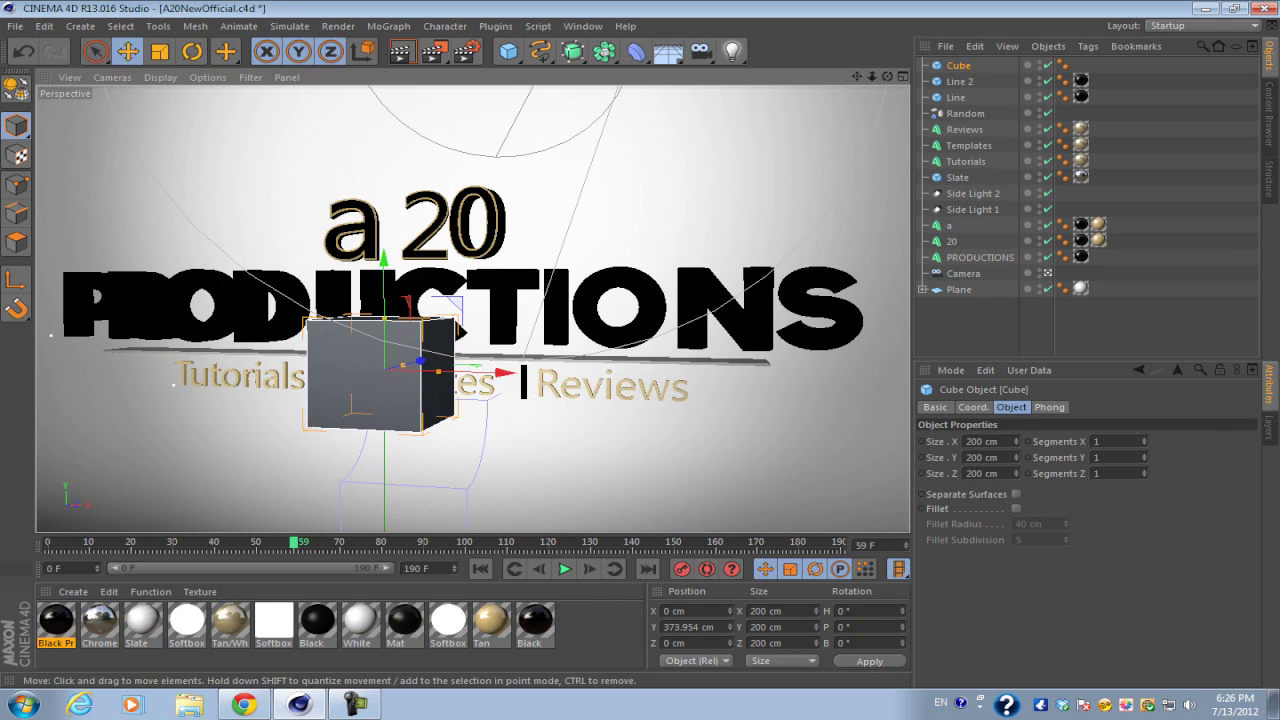
{"action": "left_click_drag", "start_coordinate": [504, 373], "coordinate": [604, 375]}
{"action": "scroll", "coordinate": [482, 440], "scroll_direction": "up", "scroll_amount": 2}
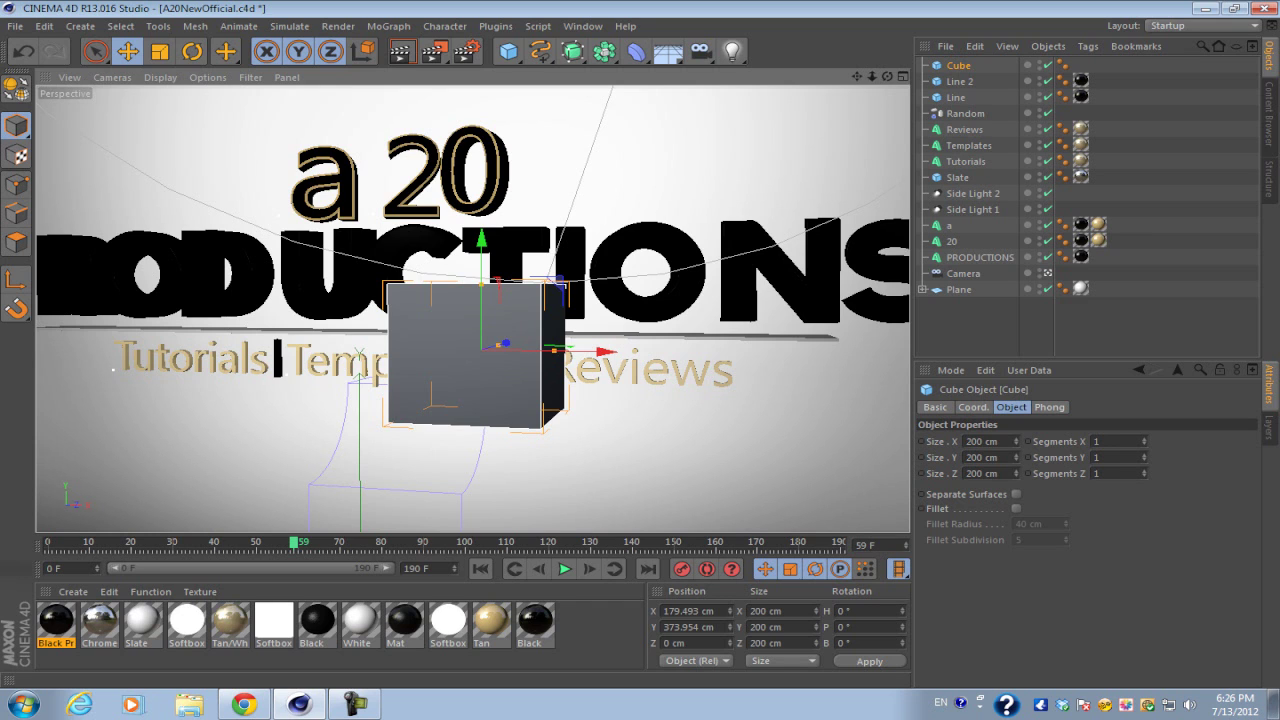
- Increase the cube's X segments and reposition it at about X 155 cm, Y 284 cm
{"action": "left_click_drag", "start_coordinate": [1016, 441], "coordinate": [1016, 487]}
{"action": "mouse_move", "coordinate": [538, 350]}
{"action": "left_mouse_down"}
{"action": "mouse_move", "coordinate": [625, 350]}
{"action": "mouse_move", "coordinate": [554, 350]}
{"action": "left_mouse_up"}
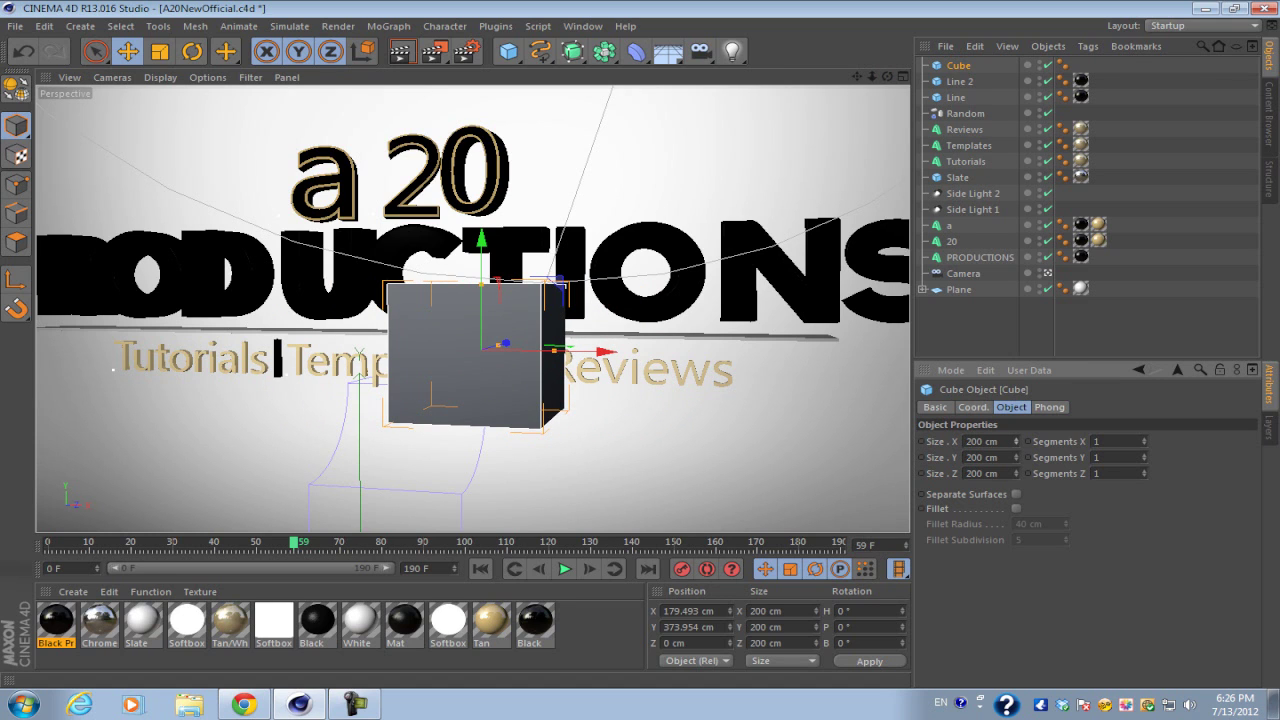
{"action": "left_click_drag", "start_coordinate": [1144, 441], "coordinate": [1144, 422]}
{"action": "left_click", "coordinate": [973, 407]}
{"action": "mouse_move", "coordinate": [1004, 457]}
{"action": "left_mouse_down"}
{"action": "mouse_move", "coordinate": [1004, 397]}
{"action": "mouse_move", "coordinate": [1004, 570]}
{"action": "mouse_move", "coordinate": [1004, 465]}
{"action": "left_mouse_up"}
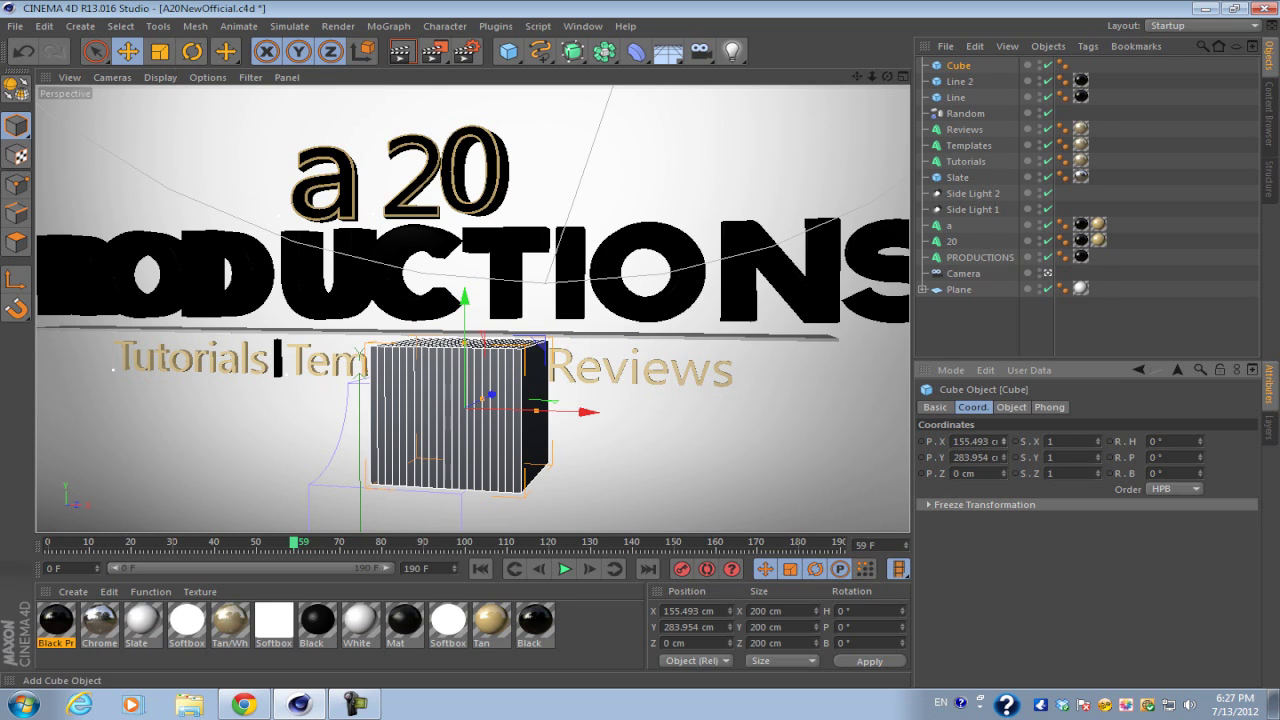
- Add a second cube and place it beside the first at about X 412 cm, Y 304 cm
{"action": "left_click", "coordinate": [509, 51]}
{"action": "left_click_drag", "start_coordinate": [359, 480], "coordinate": [359, 220]}
{"action": "left_click_drag", "start_coordinate": [470, 303], "coordinate": [707, 307]}
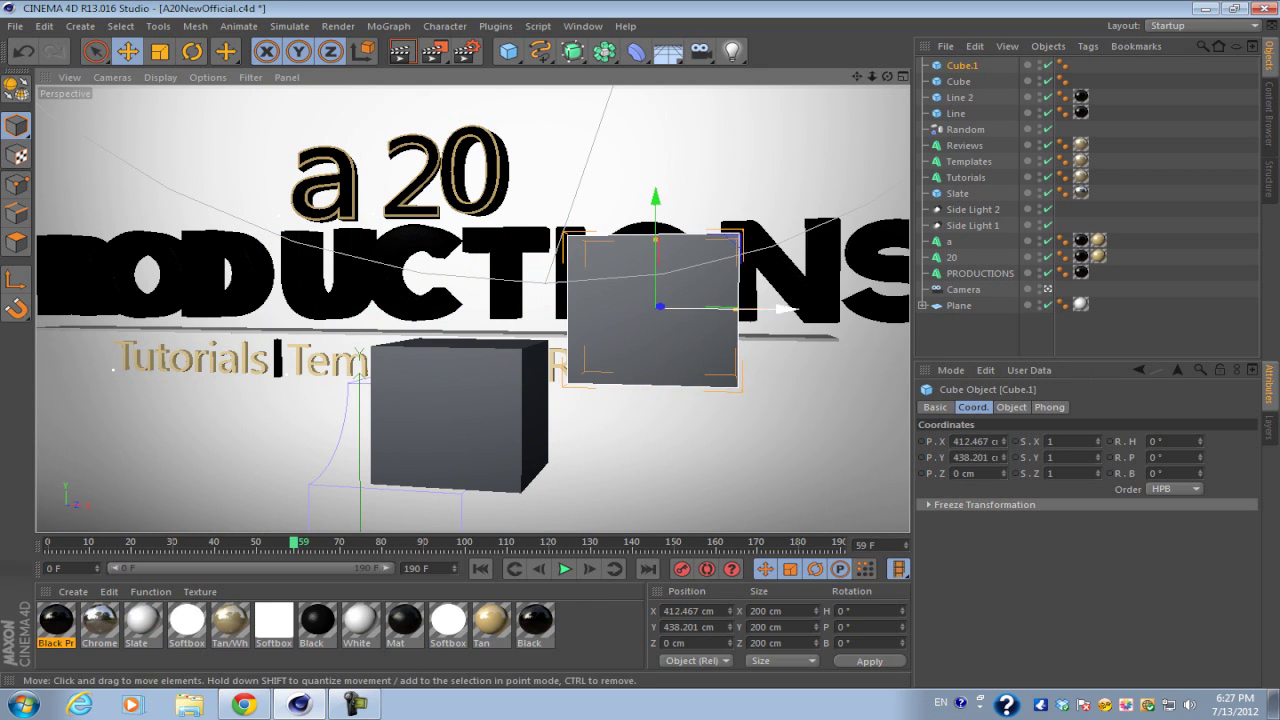
{"action": "left_click_drag", "start_coordinate": [655, 270], "coordinate": [660, 355]}
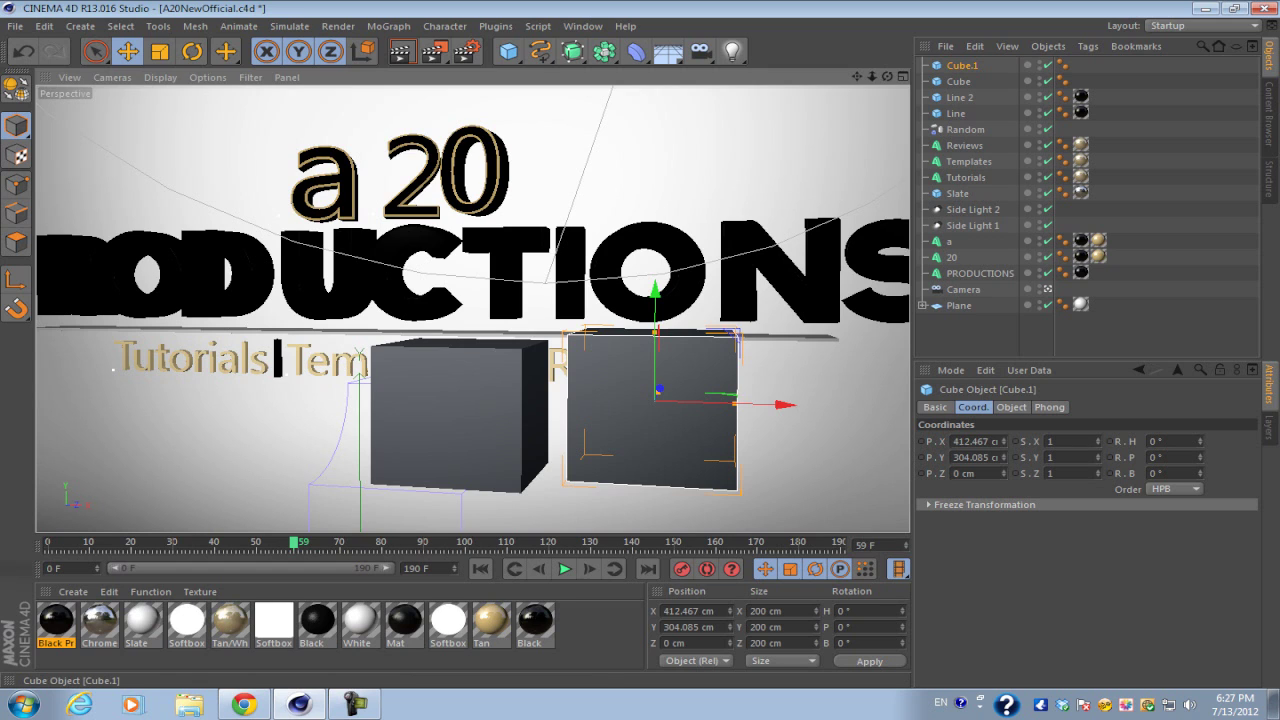
- Select both cubes and move them together to position X 632.98 cm, Y 485.02 cm
{"action": "left_click_drag", "start_coordinate": [1003, 59], "coordinate": [947, 85]}
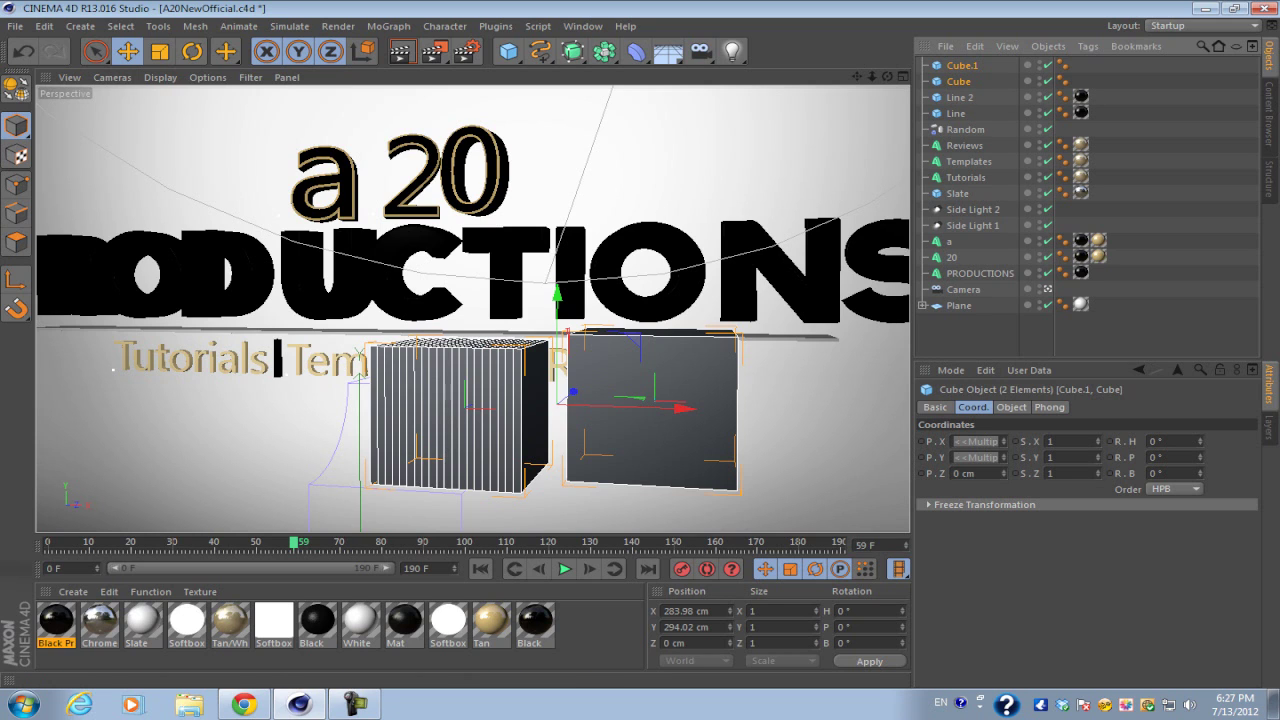
{"action": "left_click_drag", "start_coordinate": [730, 611], "coordinate": [730, 385]}
{"action": "left_click_drag", "start_coordinate": [730, 627], "coordinate": [730, 462]}
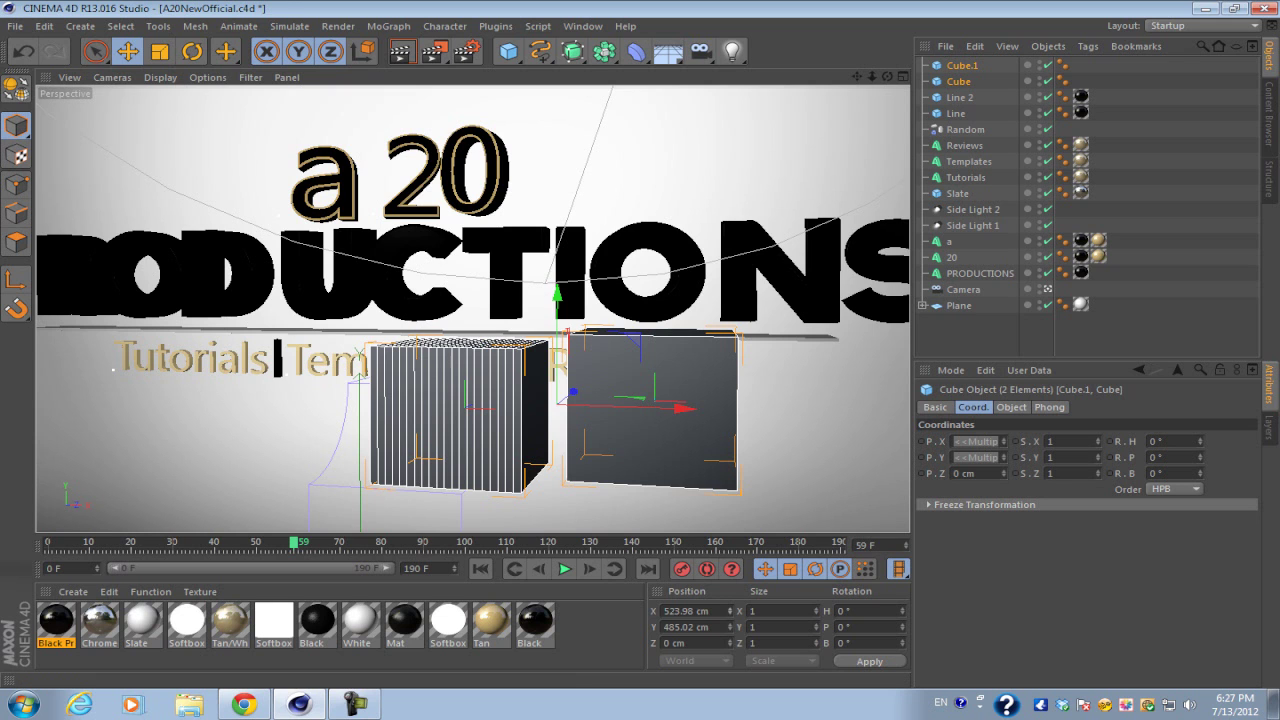
{"action": "left_click_drag", "start_coordinate": [730, 611], "coordinate": [730, 488]}
{"action": "left_click", "coordinate": [869, 661]}
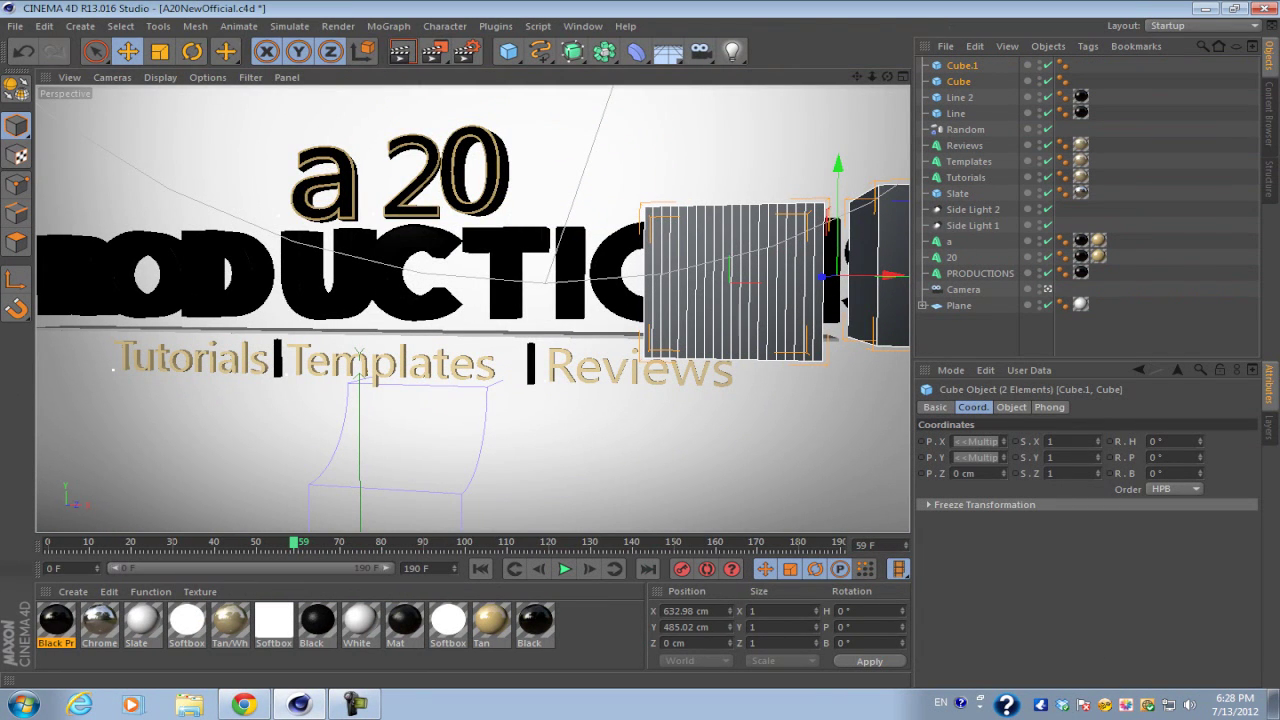
- Create a new material
{"action": "left_click", "coordinate": [596, 628]}
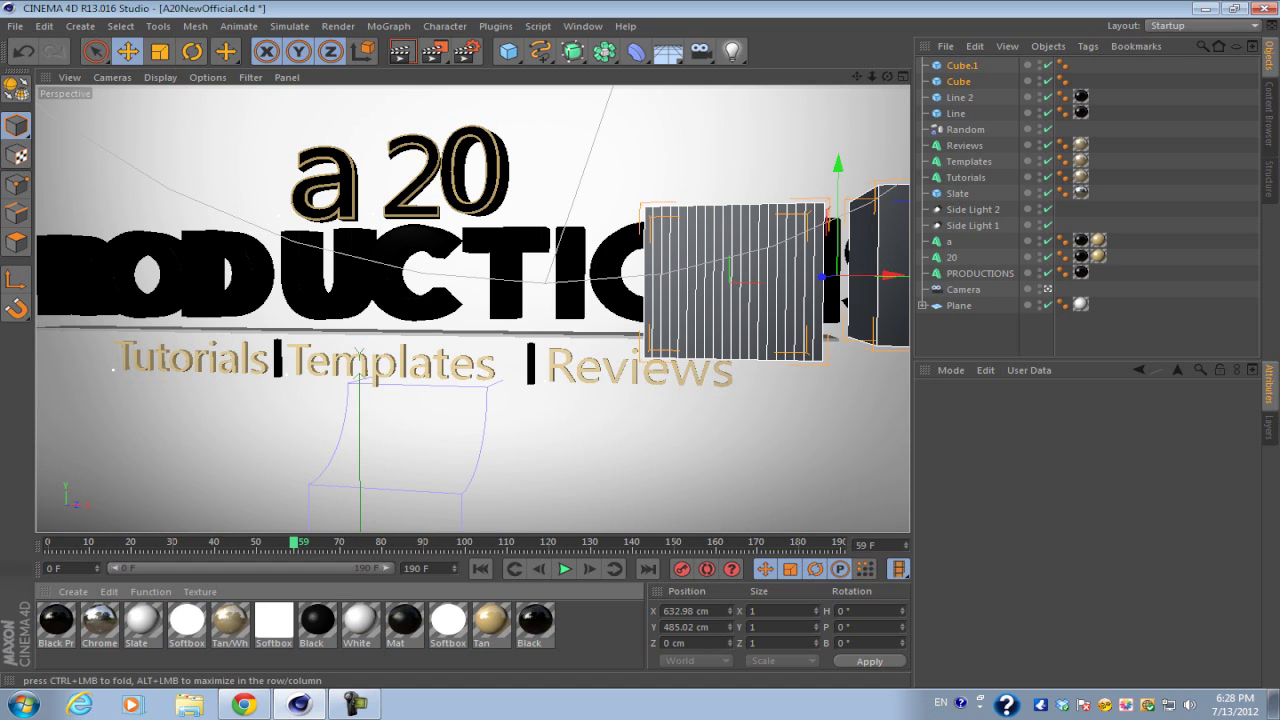
{"action": "left_click", "coordinate": [45, 592]}
{"action": "key", "text": "Escape"}
{"action": "left_click", "coordinate": [73, 592]}
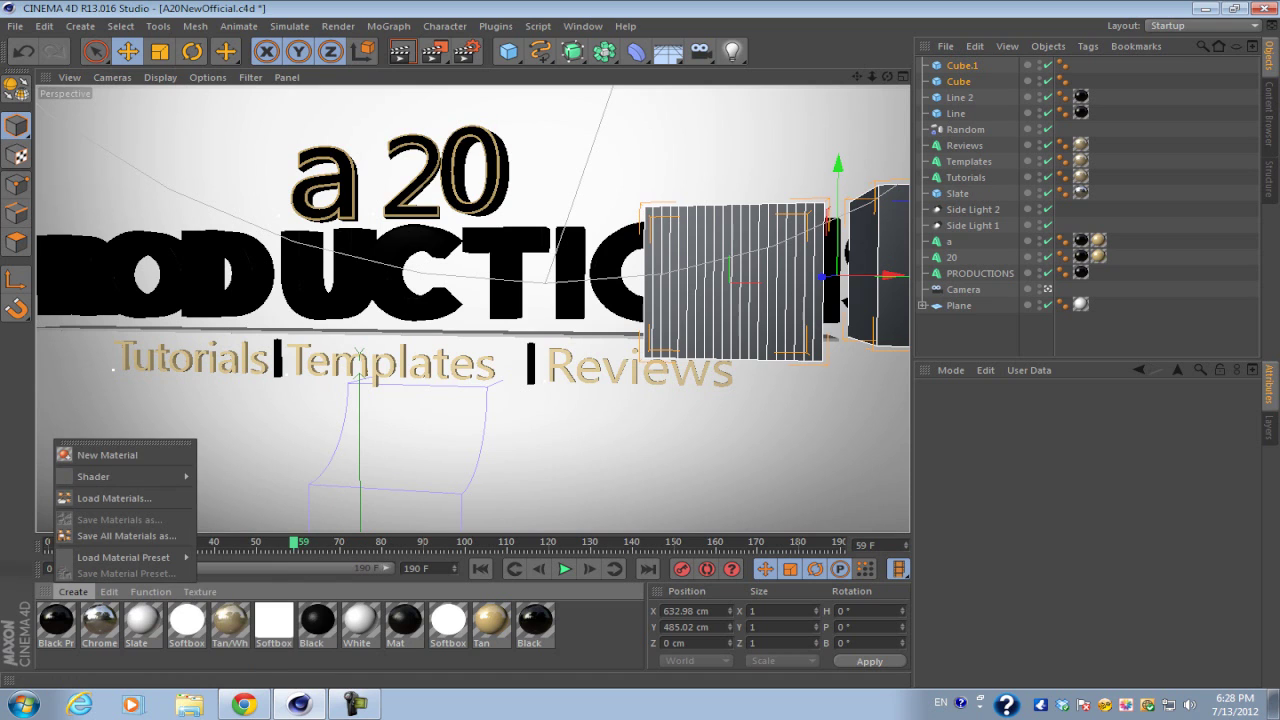
{"action": "key", "text": "Escape"}
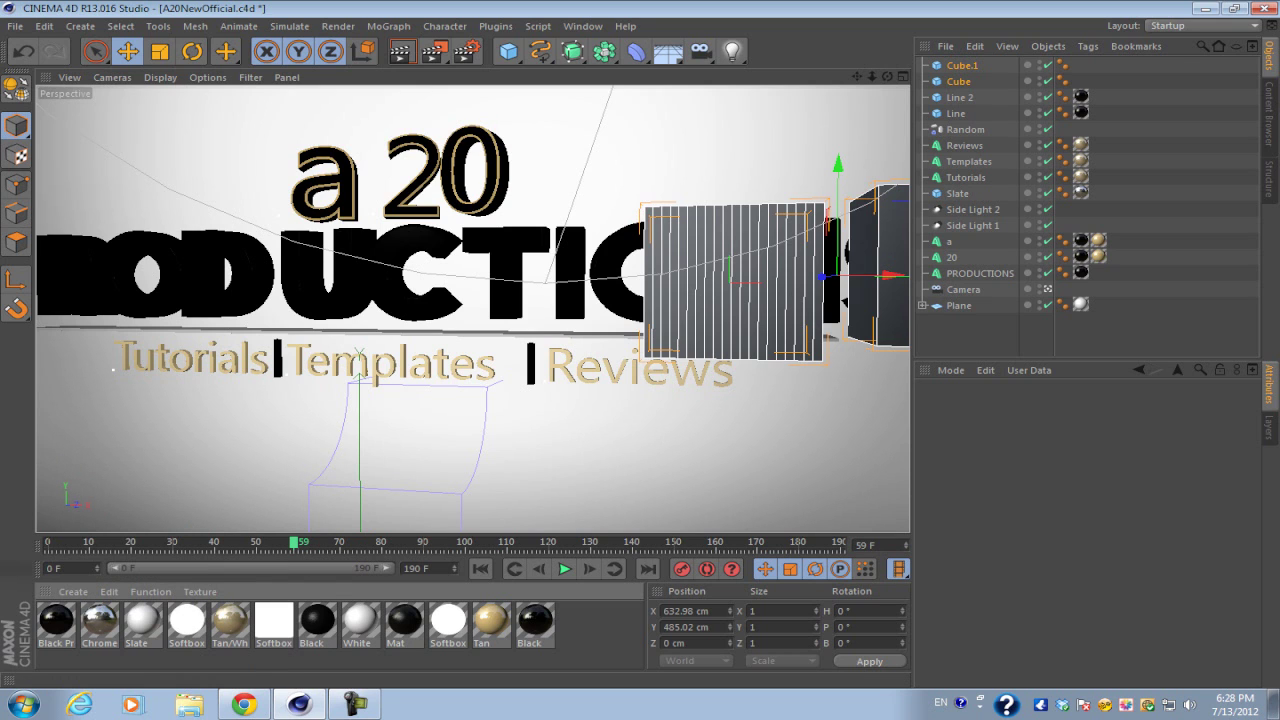
{"action": "key", "text": "ctrl+n"}
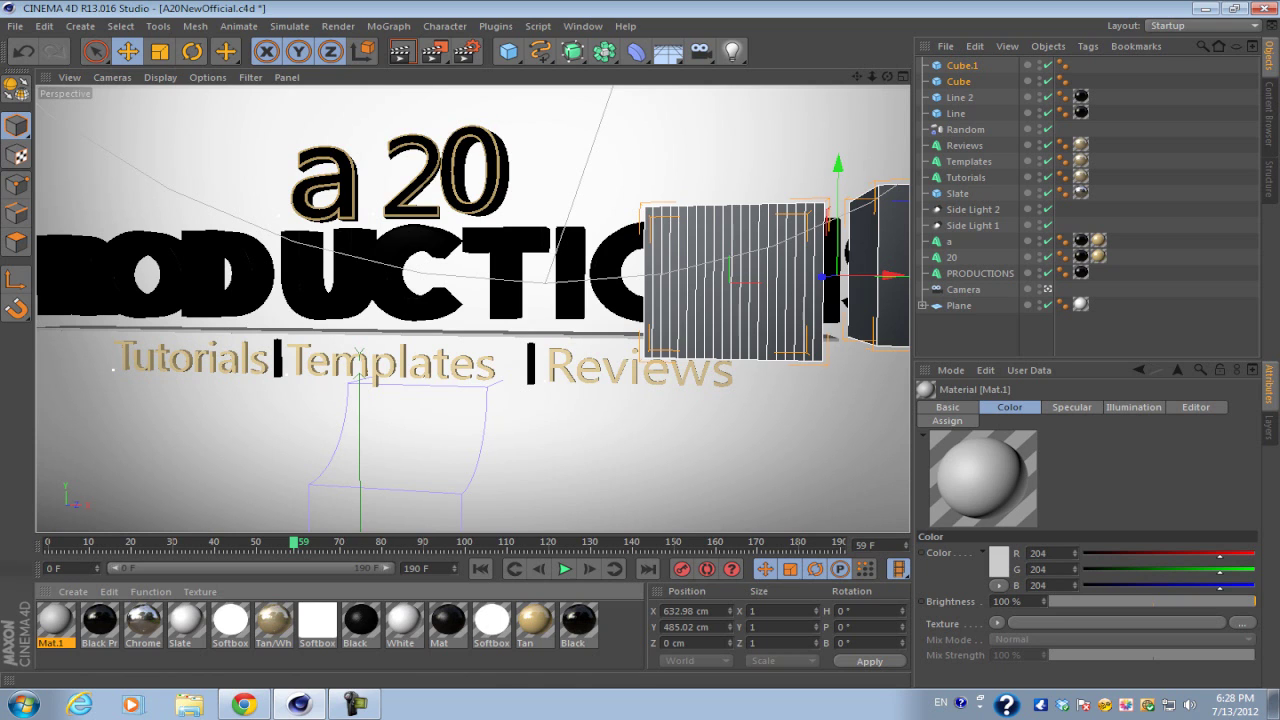
- Set the new material's color to bright blue with R 0, G 187, B 255
{"action": "double_click", "coordinate": [56, 621]}
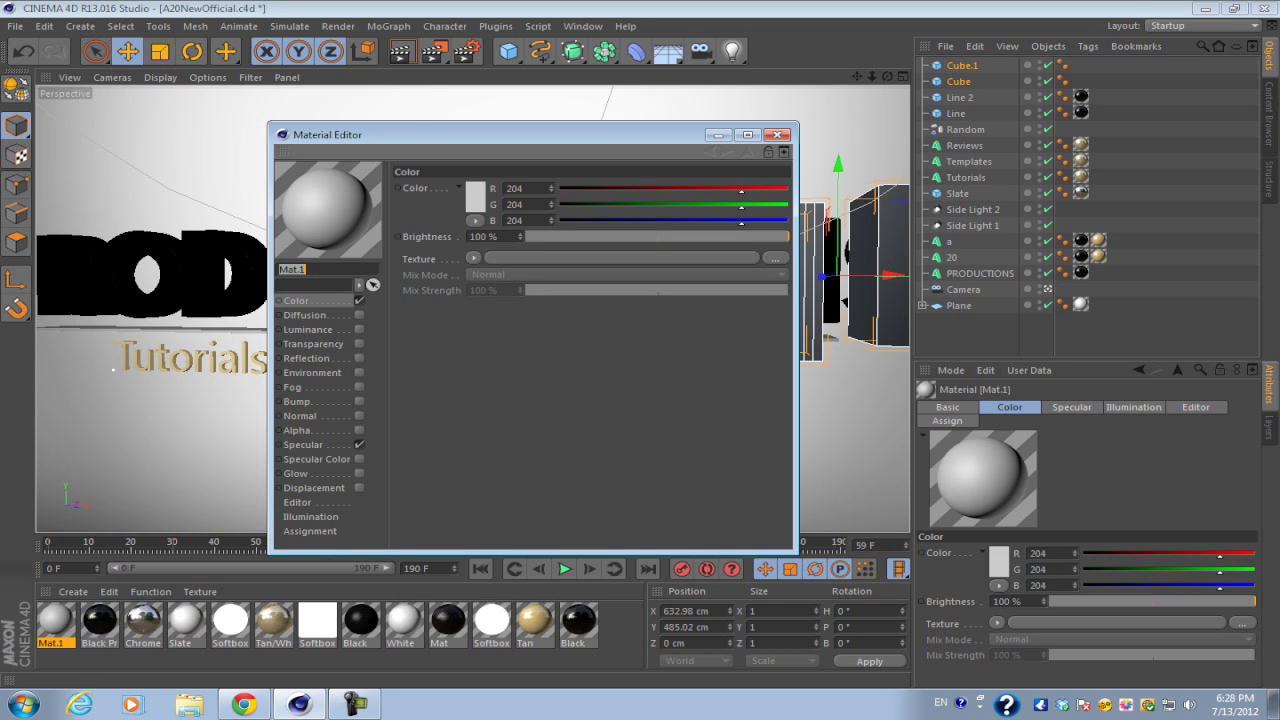
{"action": "key", "text": "Return"}
{"action": "left_click", "coordinate": [298, 430]}
{"action": "left_click", "coordinate": [312, 373]}
{"action": "left_click", "coordinate": [298, 301]}
{"action": "left_click", "coordinate": [305, 315]}
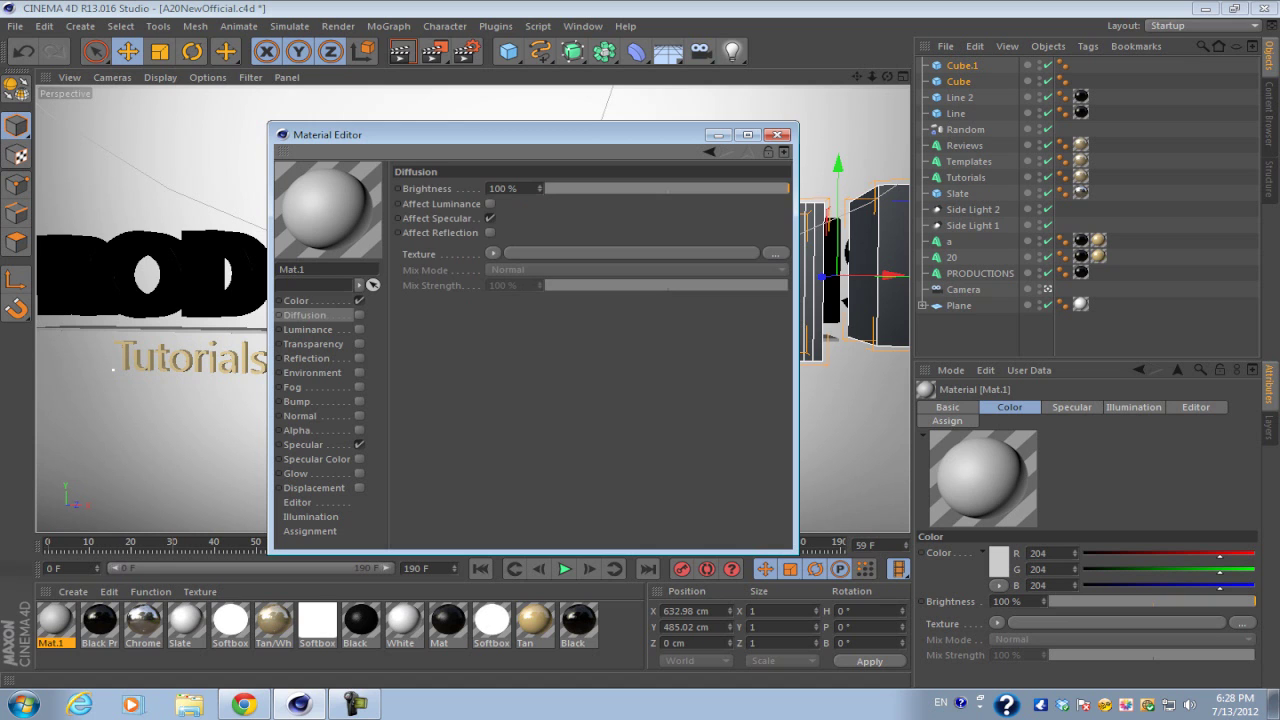
{"action": "left_click", "coordinate": [298, 301]}
{"action": "left_click", "coordinate": [475, 197]}
{"action": "mouse_move", "coordinate": [472, 164]}
{"action": "left_mouse_down"}
{"action": "mouse_move", "coordinate": [491, 140]}
{"action": "mouse_move", "coordinate": [526, 132]}
{"action": "left_mouse_up"}
{"action": "left_click", "coordinate": [546, 133]}
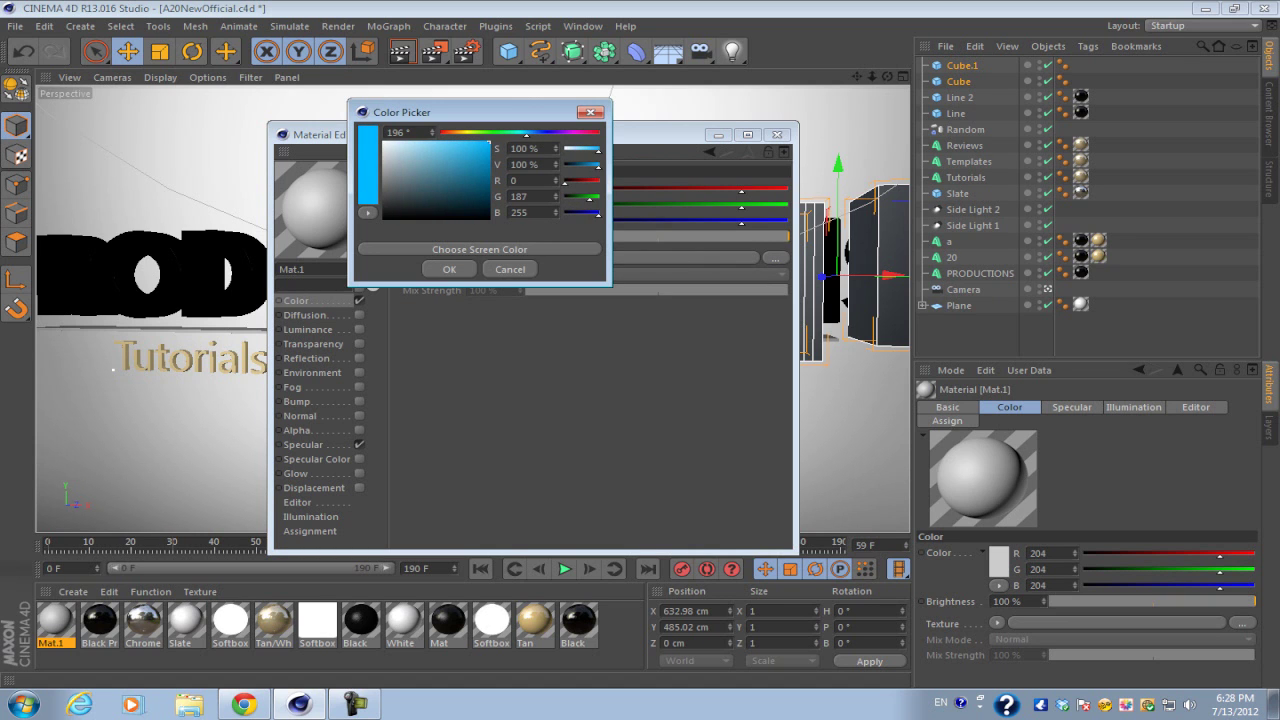
{"action": "left_click", "coordinate": [449, 269]}
{"action": "left_click", "coordinate": [778, 134]}
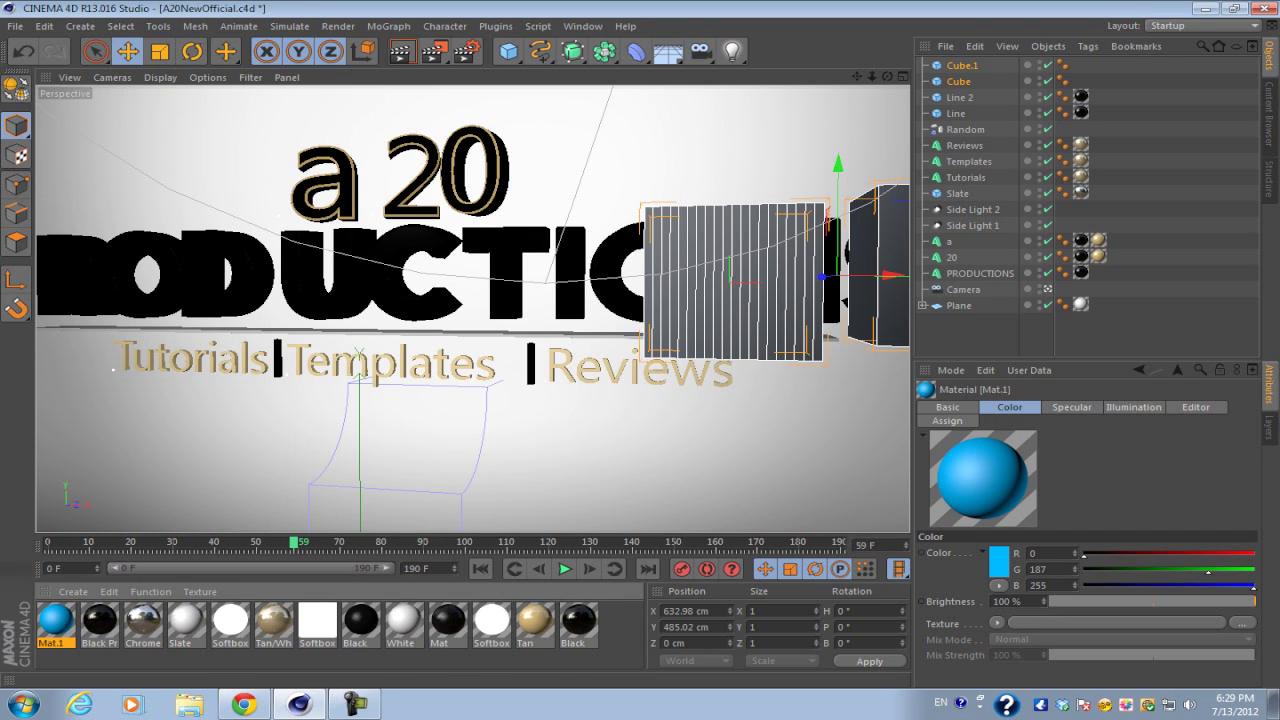
- Try applying the blue material to both selected cubes at once, and undo the assignment
{"action": "left_click_drag", "start_coordinate": [857, 77], "coordinate": [632, 132]}
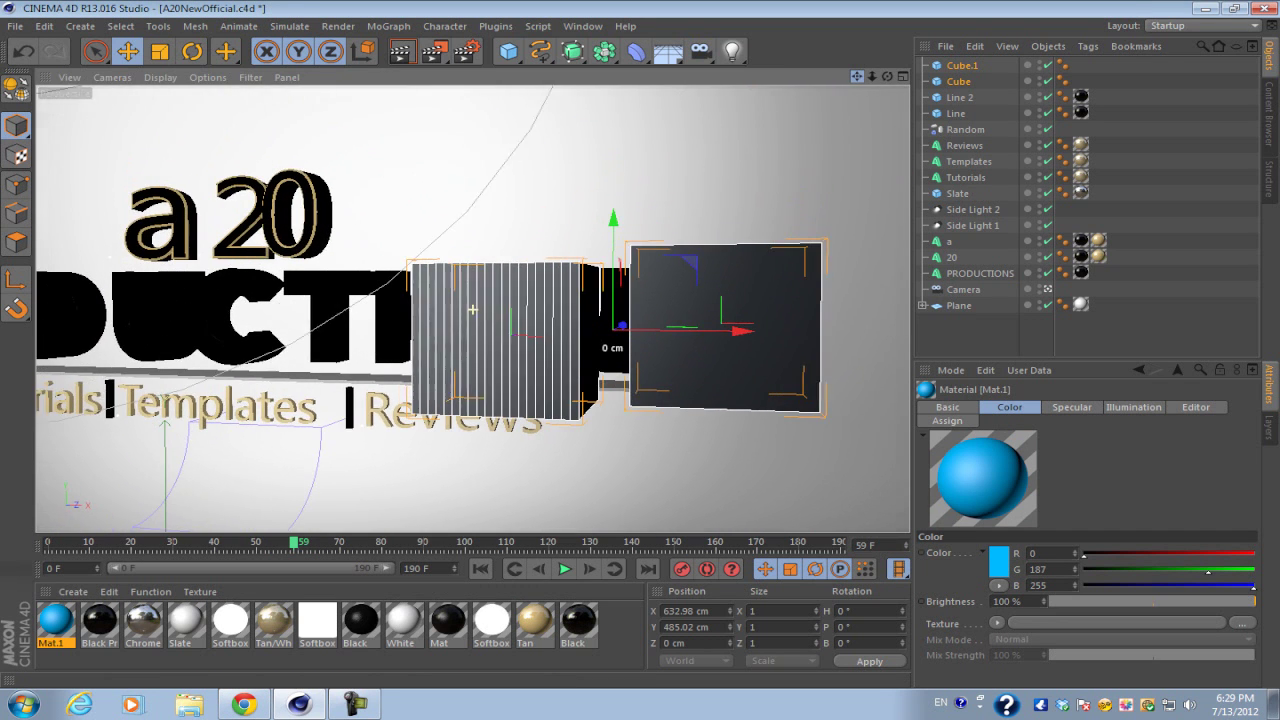
{"action": "middle_click_drag", "start_coordinate": [473, 310], "coordinate": [479, 311], "text": "alt"}
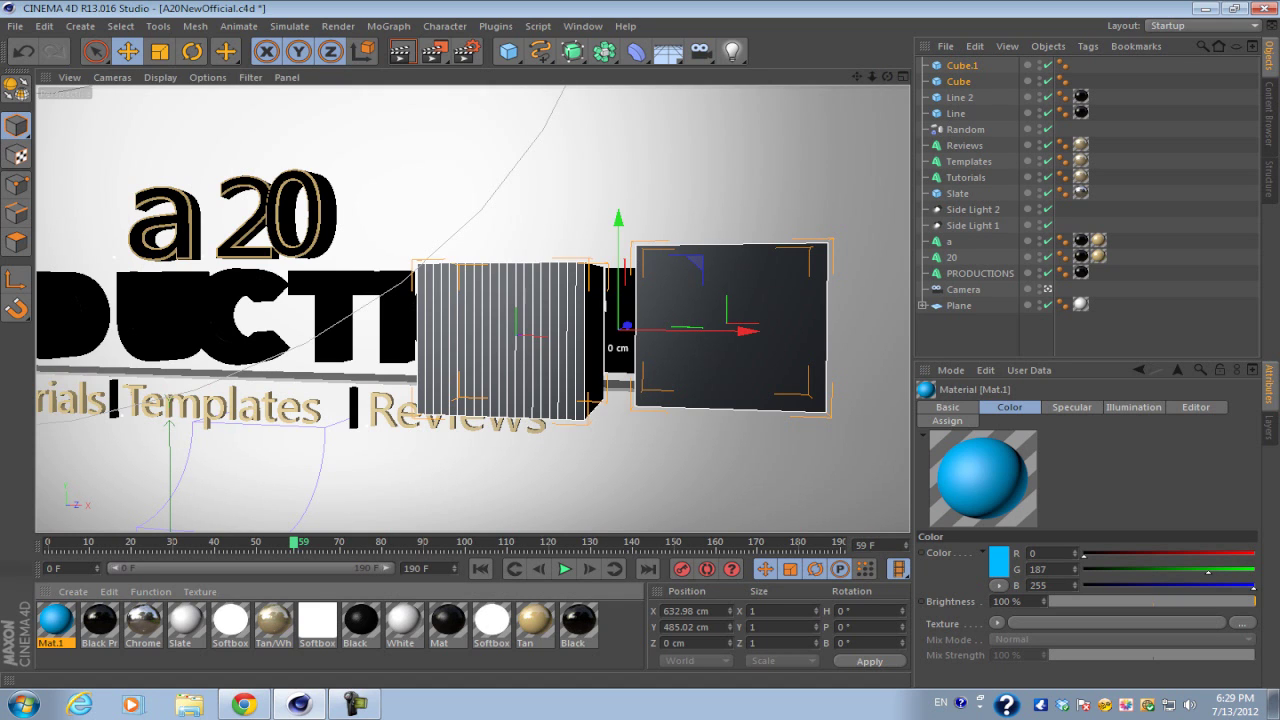
{"action": "left_click_drag", "start_coordinate": [56, 620], "coordinate": [502, 345]}
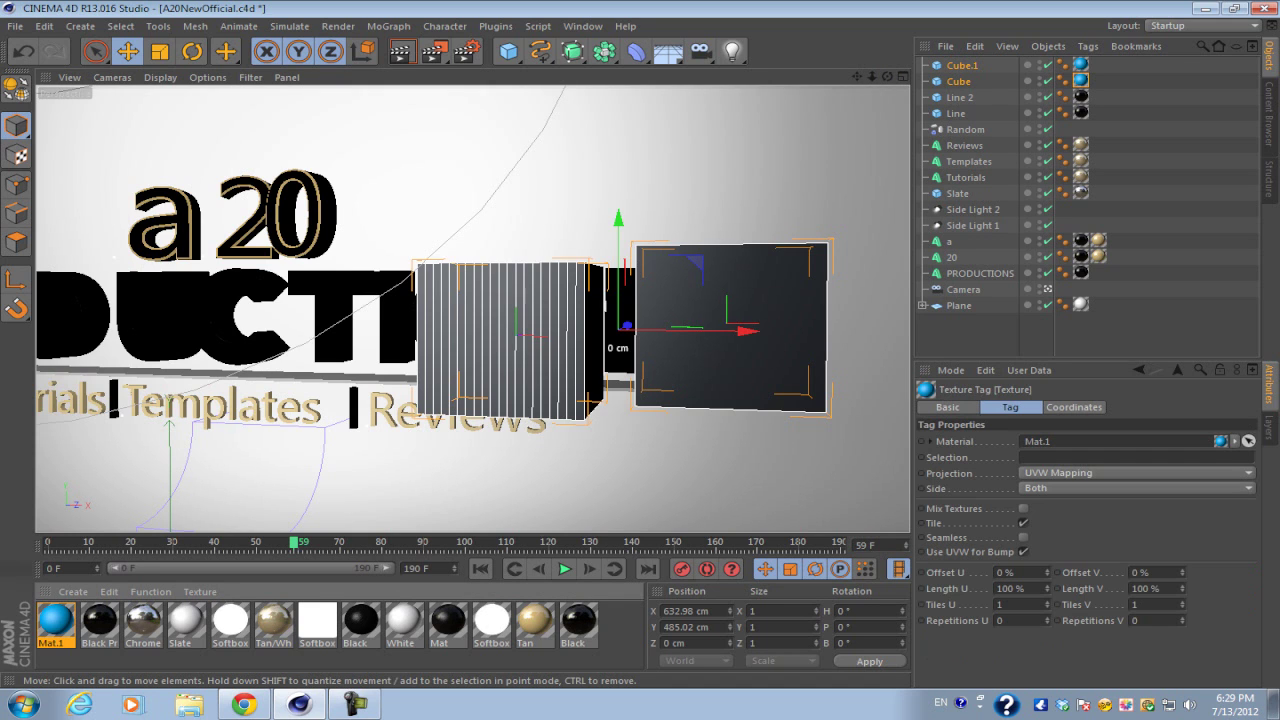
{"action": "key", "text": "ctrl+z"}
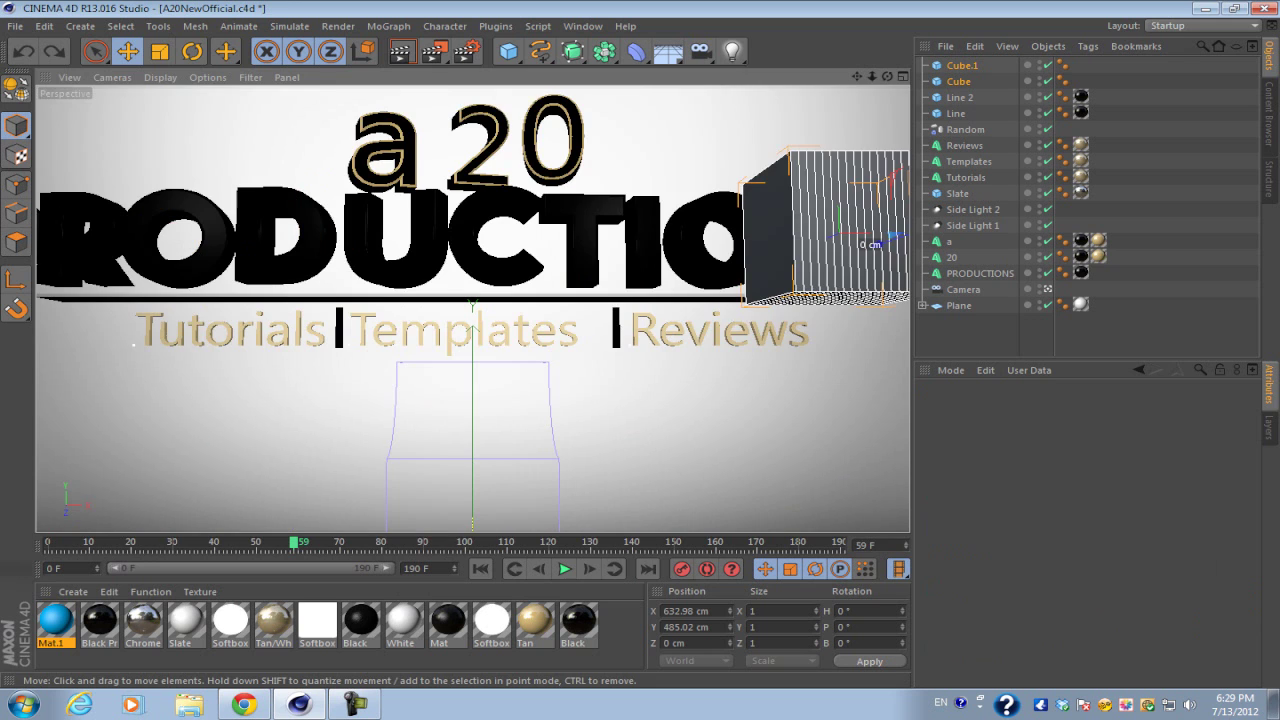
{"action": "key", "text": "ctrl+y"}
- Clear the object selection and apply the blue material Mat.1 to the second cube only
{"action": "left_click", "coordinate": [985, 334]}
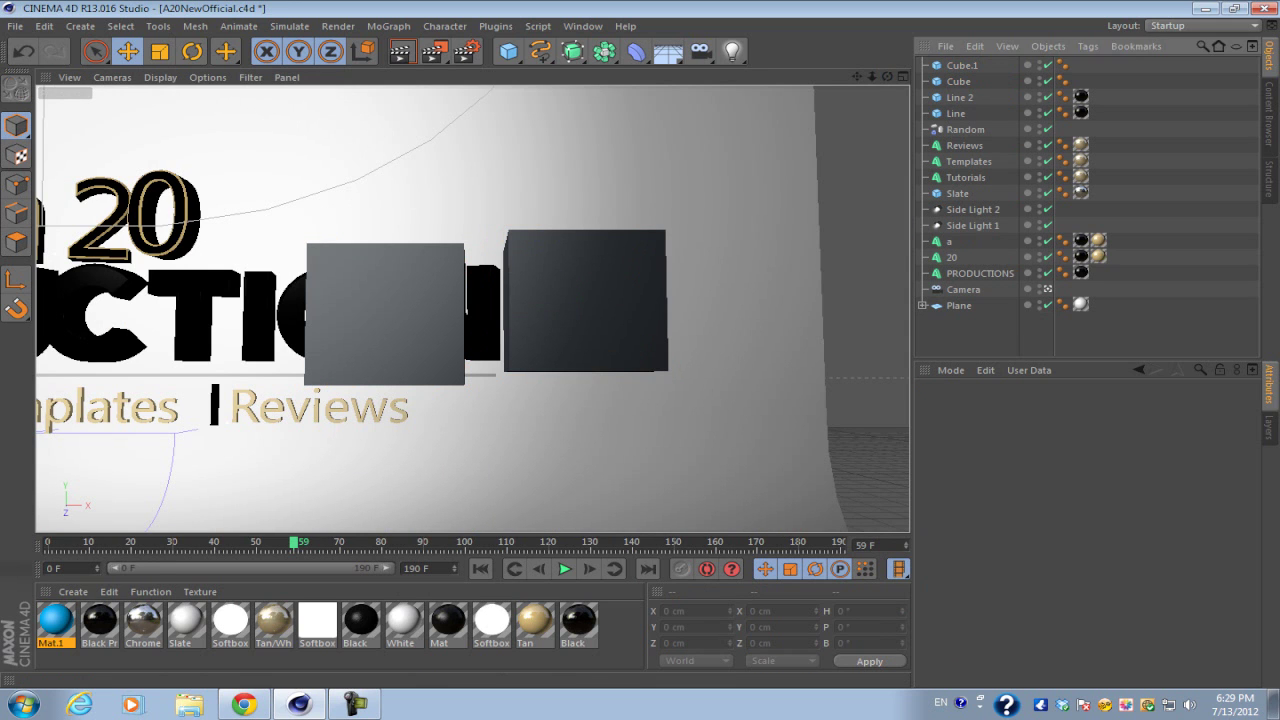
{"action": "left_click", "coordinate": [56, 620]}
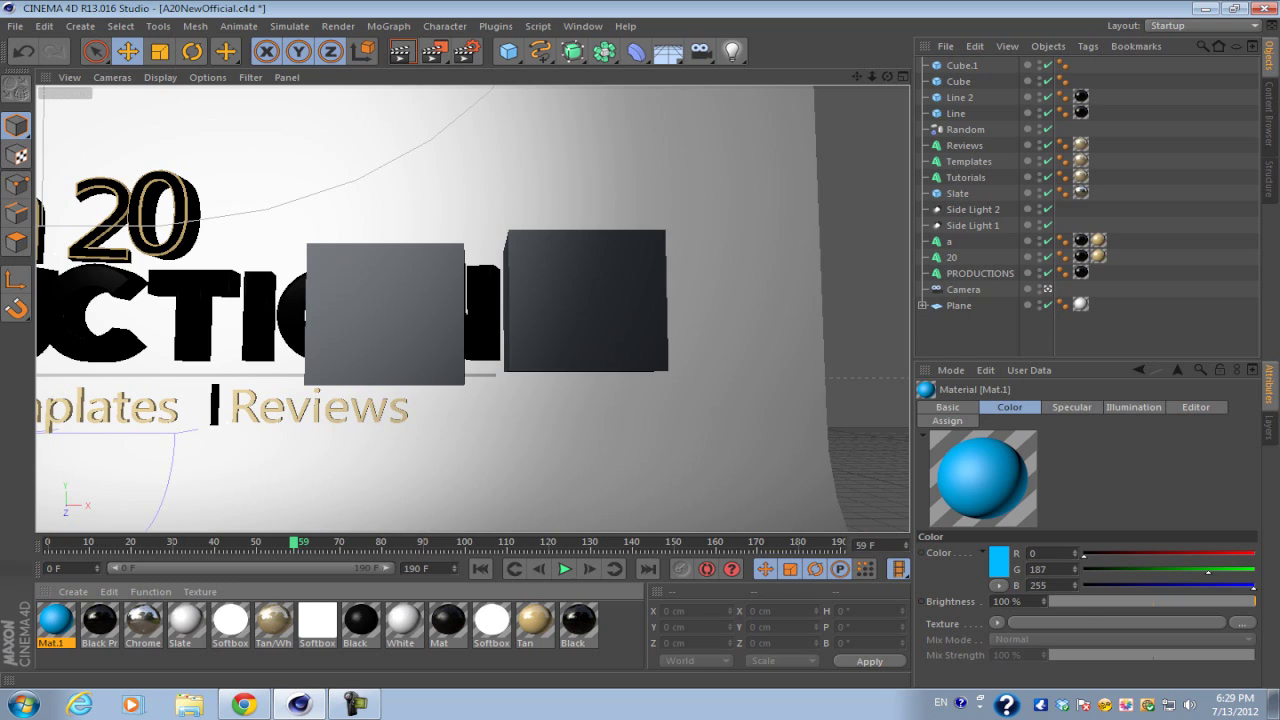
{"action": "left_click_drag", "start_coordinate": [56, 620], "coordinate": [585, 302]}
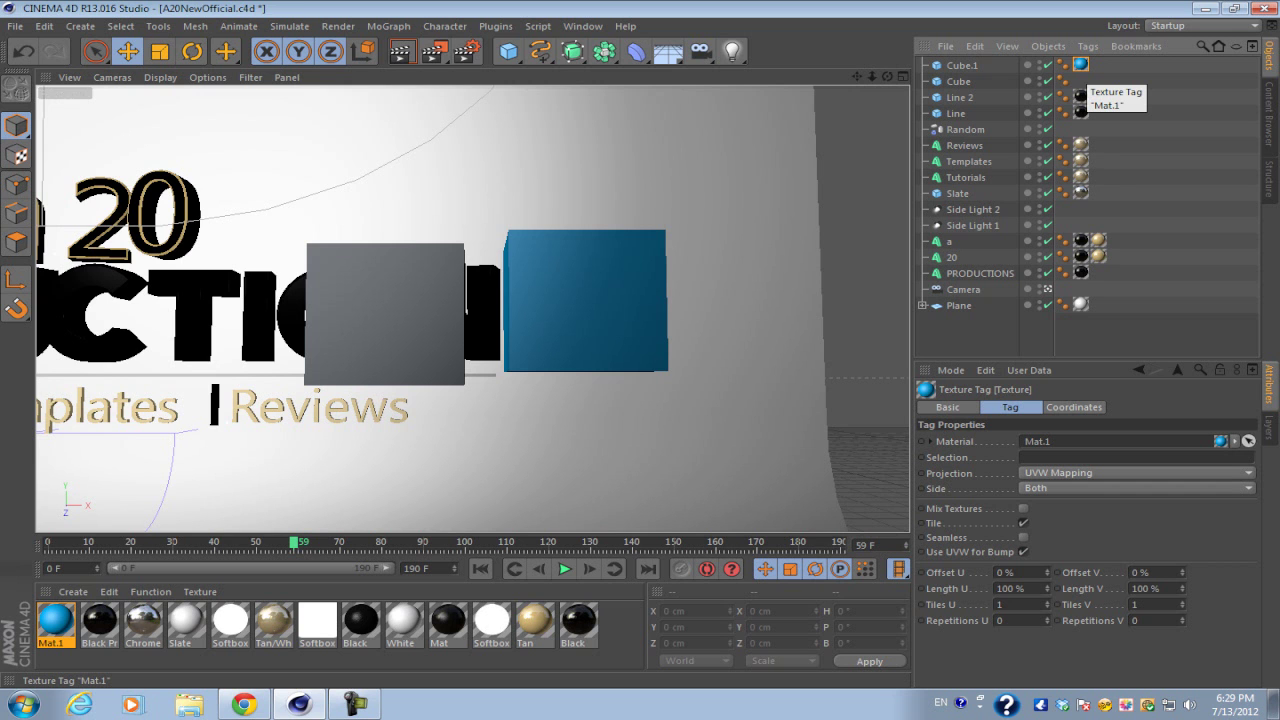
- Scrub through the animation on the timeline and inspect the project's end frame setting
{"action": "left_click_drag", "start_coordinate": [295, 543], "coordinate": [328, 543]}
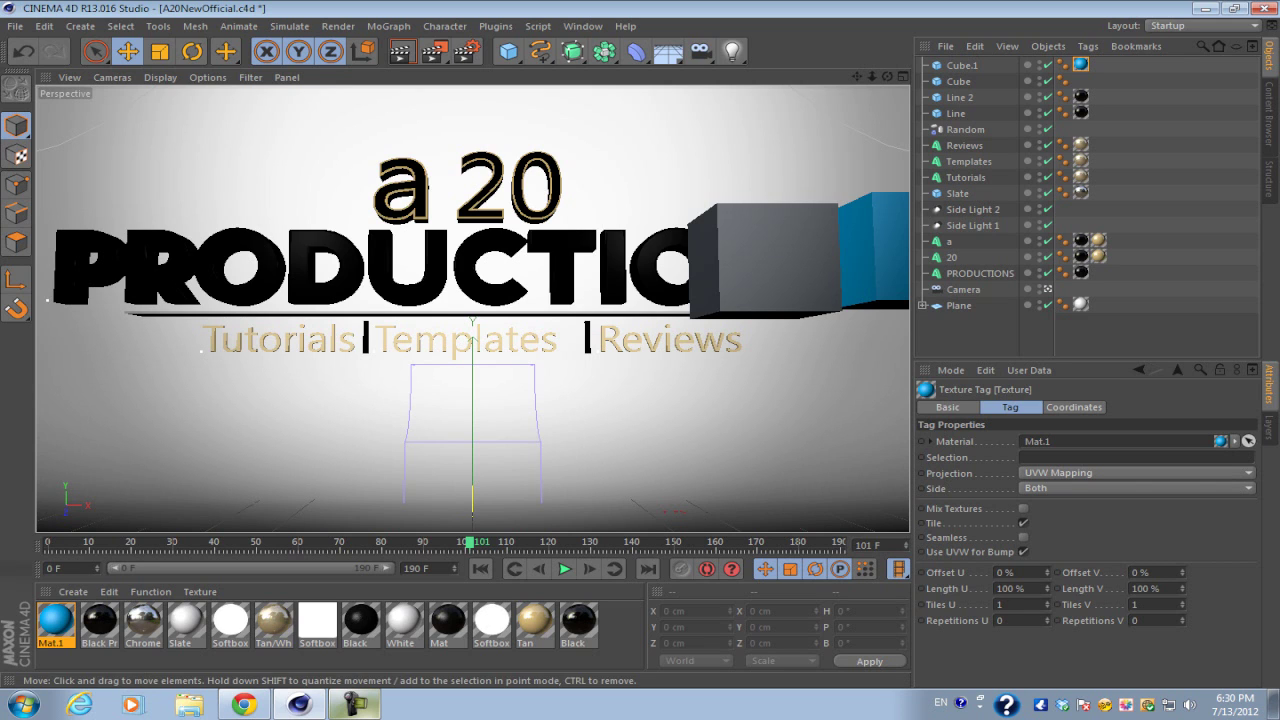
{"action": "left_click", "coordinate": [426, 568]}
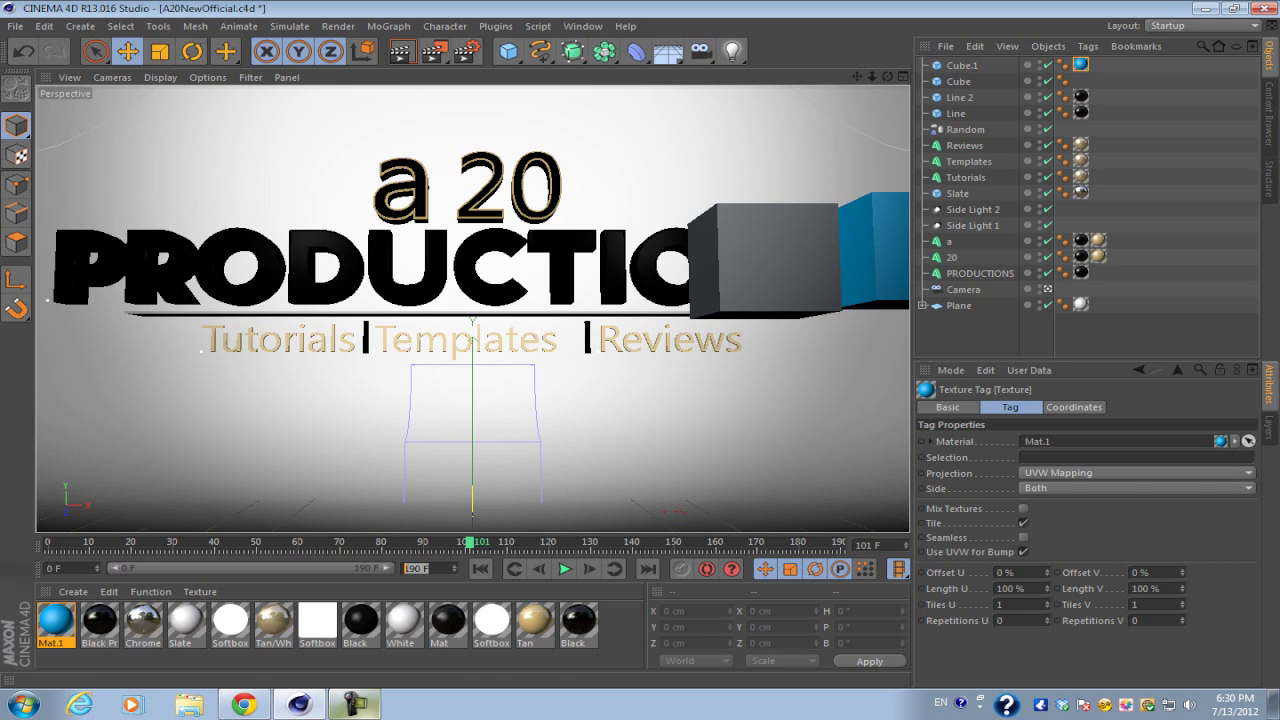
{"action": "left_click", "coordinate": [427, 568]}
{"action": "left_click_drag", "start_coordinate": [470, 542], "coordinate": [340, 542]}
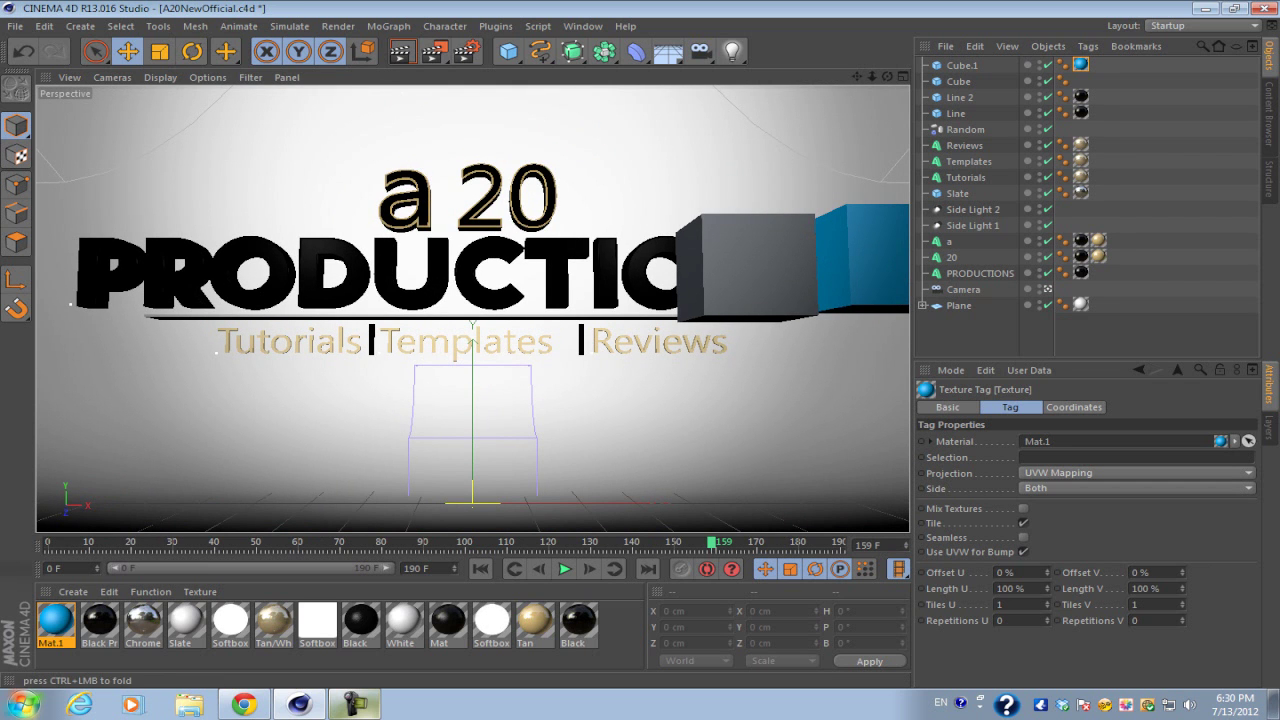
- Open the render settings and check the output frame rate
{"action": "left_click", "coordinate": [22, 704]}
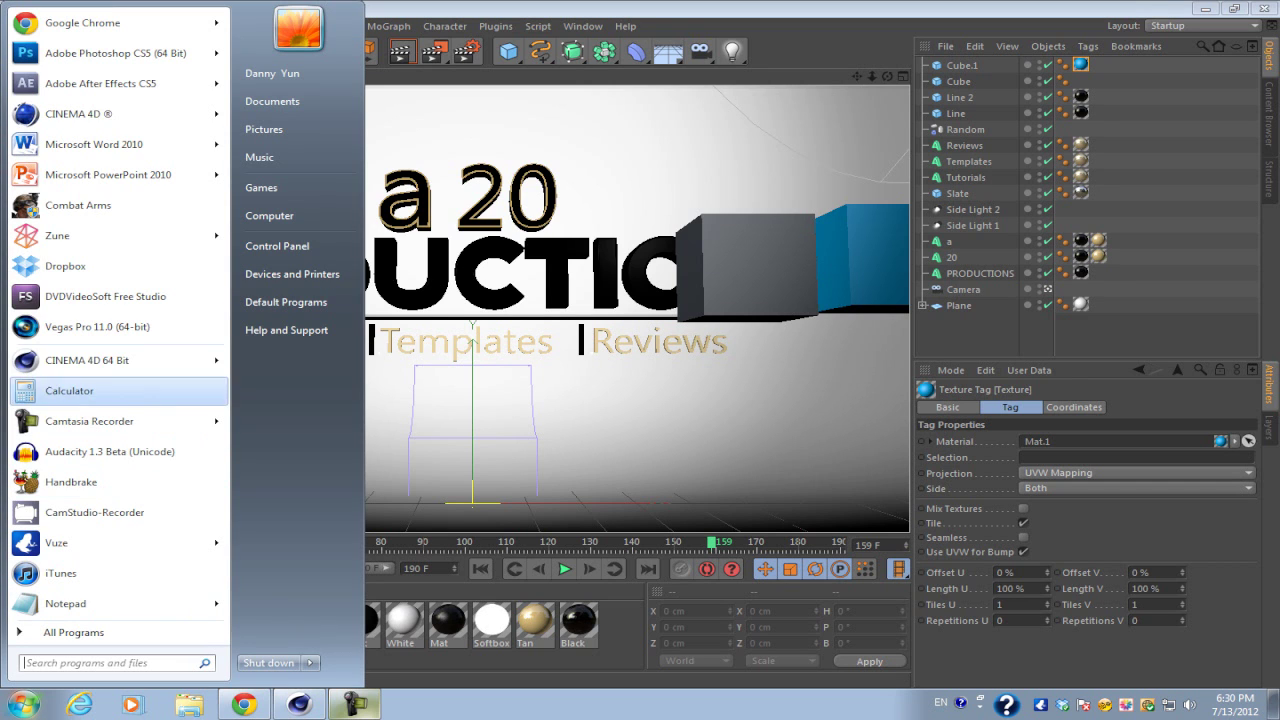
{"action": "left_click", "coordinate": [540, 9]}
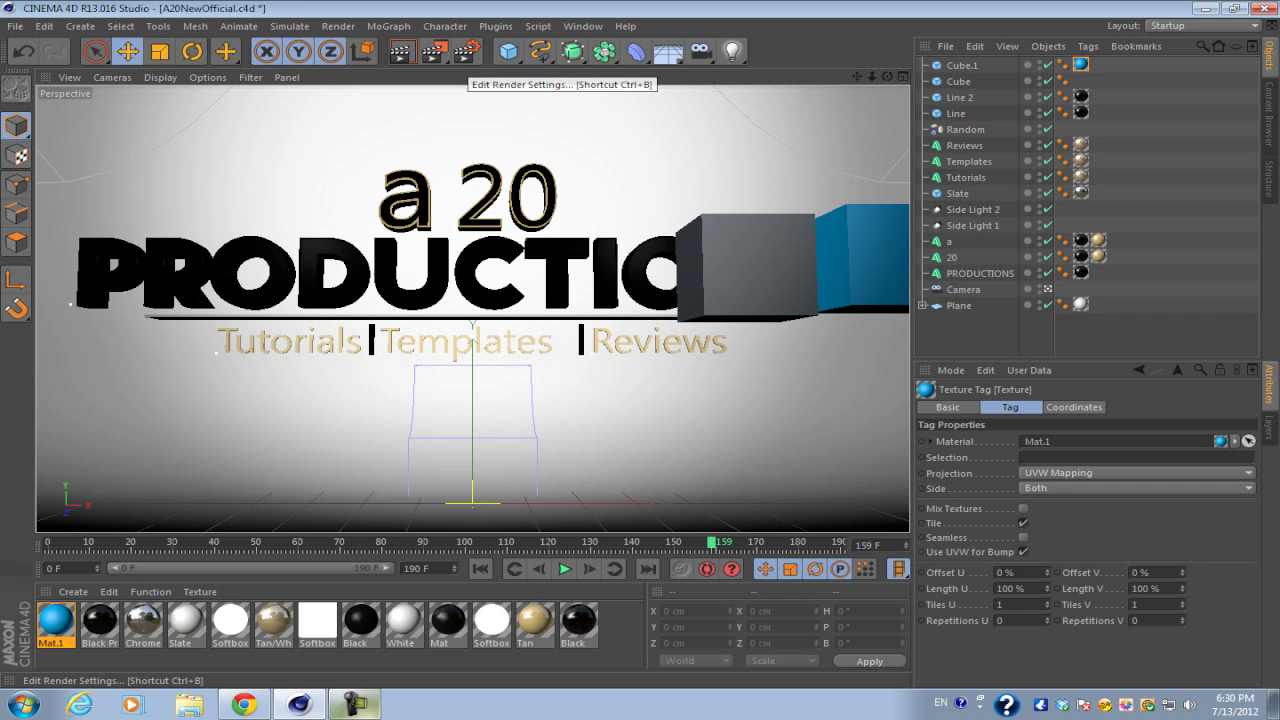
{"action": "left_click", "coordinate": [466, 51]}
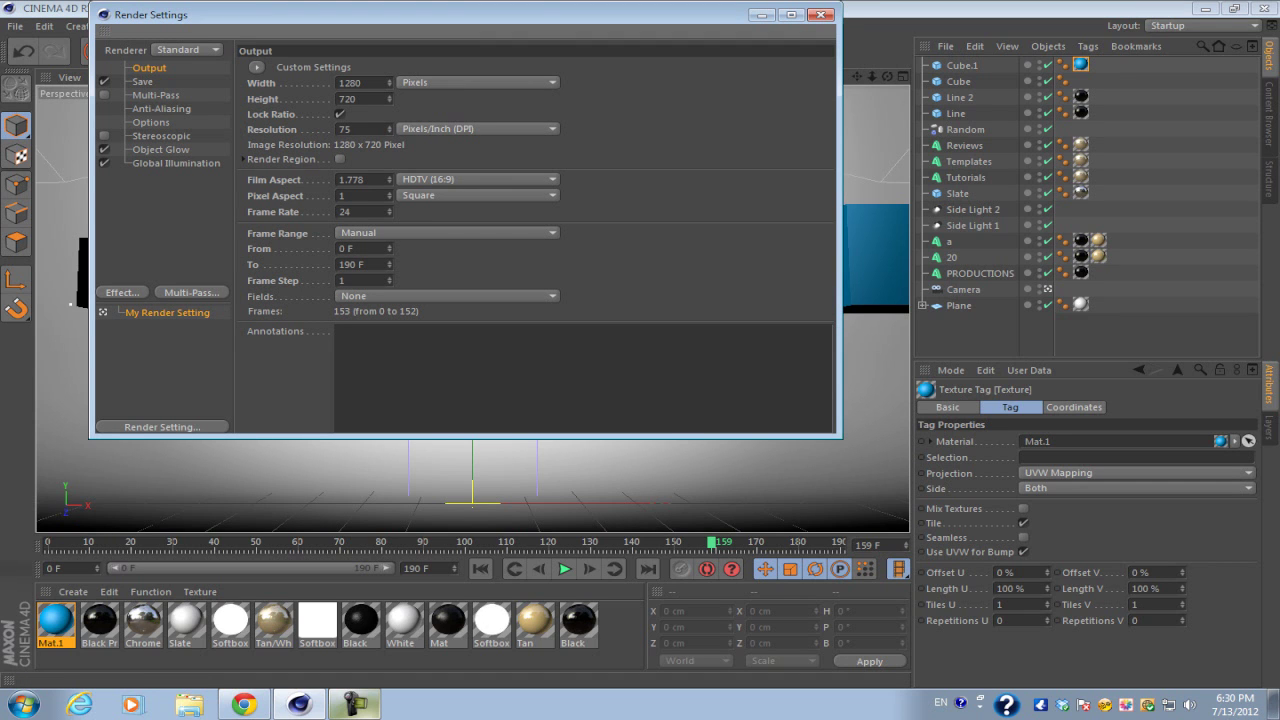
{"action": "left_click_drag", "start_coordinate": [351, 212], "coordinate": [338, 212]}
{"action": "left_click", "coordinate": [351, 212]}
{"action": "double_click", "coordinate": [346, 212]}
- Switch to the Windows Calculator, multiply 10 by 24 to get the frame count, and close the calculator
{"action": "left_click", "coordinate": [22, 705]}
{"action": "left_click", "coordinate": [80, 391]}
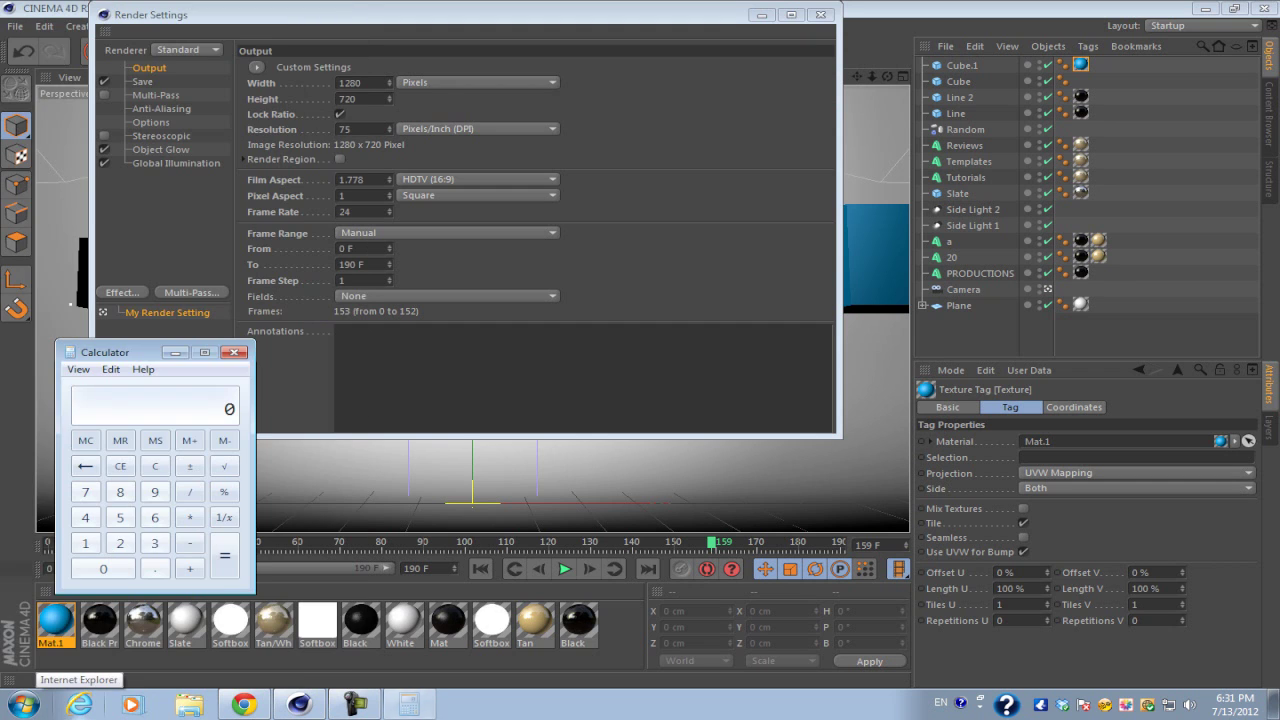
{"action": "left_click", "coordinate": [85, 543]}
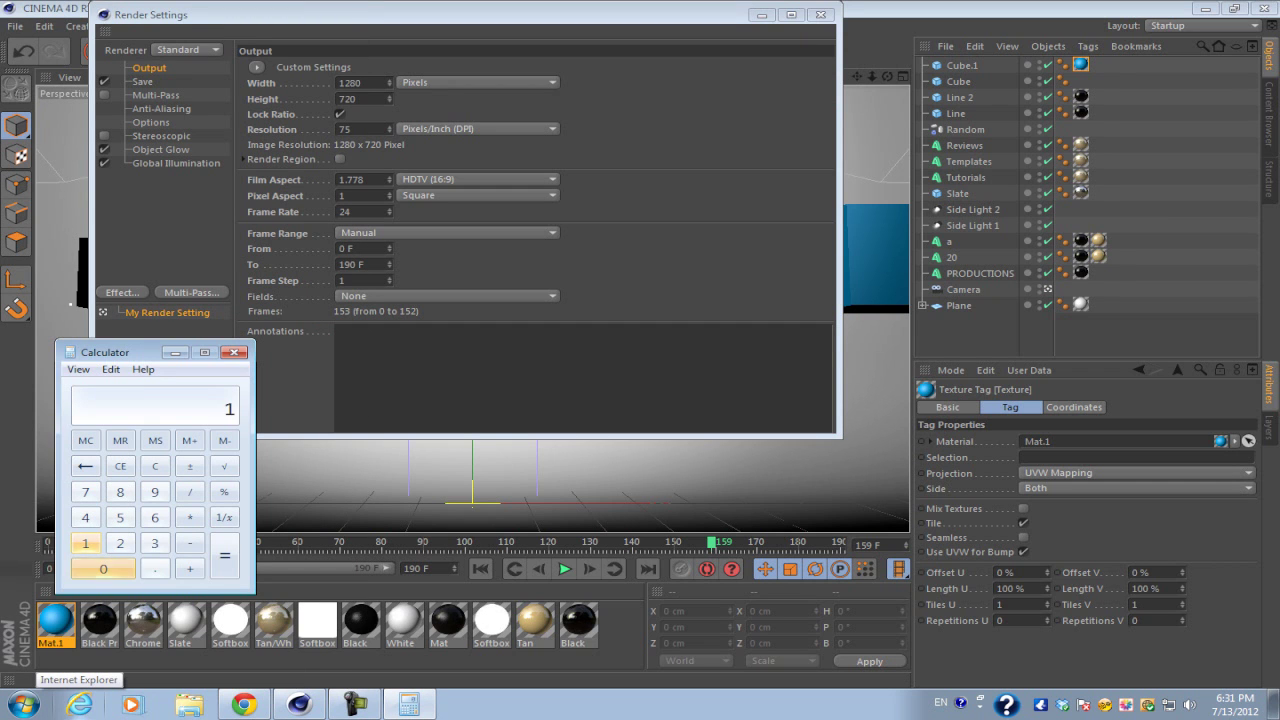
{"action": "left_click", "coordinate": [103, 568]}
{"action": "left_click", "coordinate": [190, 517]}
{"action": "left_click", "coordinate": [120, 543]}
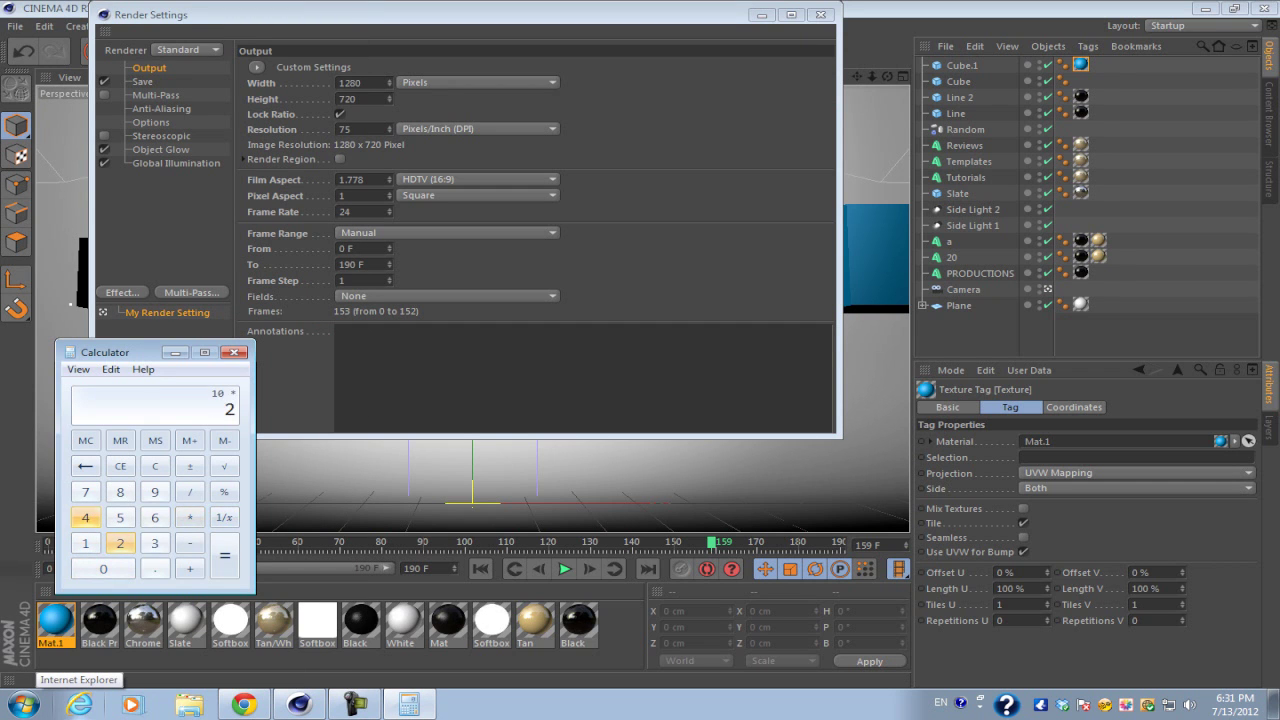
{"action": "left_click", "coordinate": [85, 517]}
{"action": "left_click", "coordinate": [224, 556]}
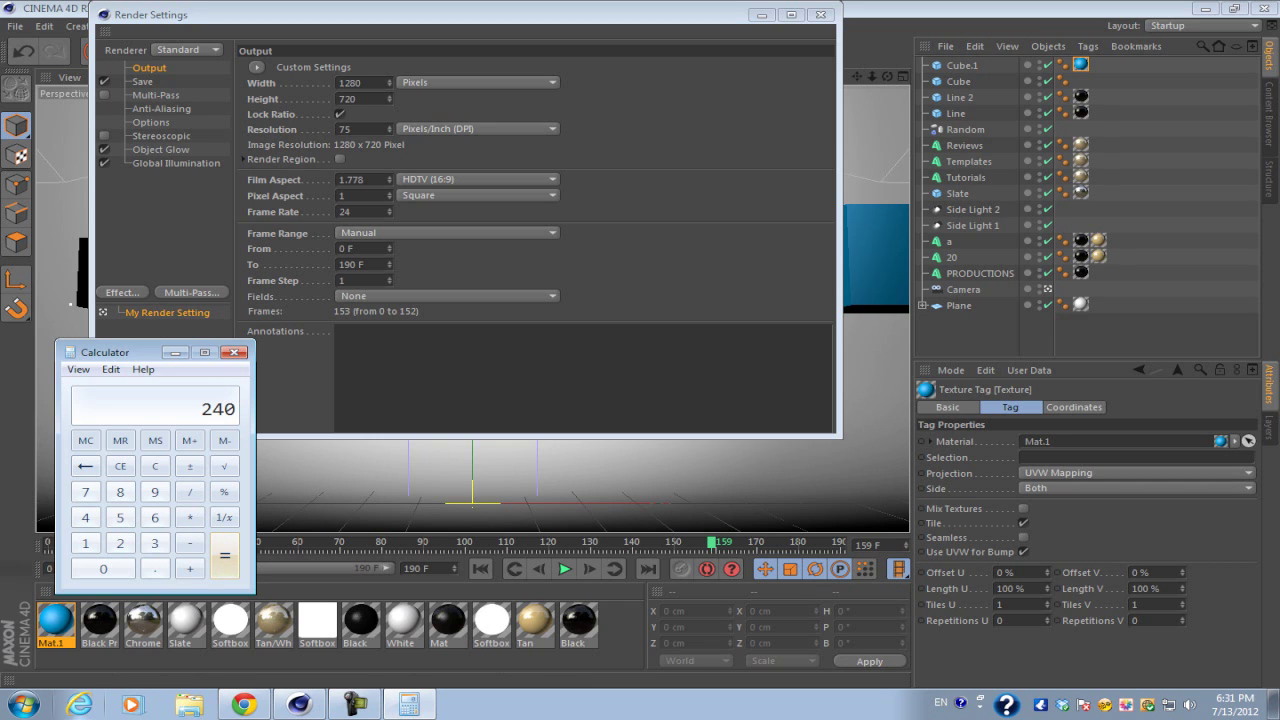
{"action": "left_click", "coordinate": [233, 352]}
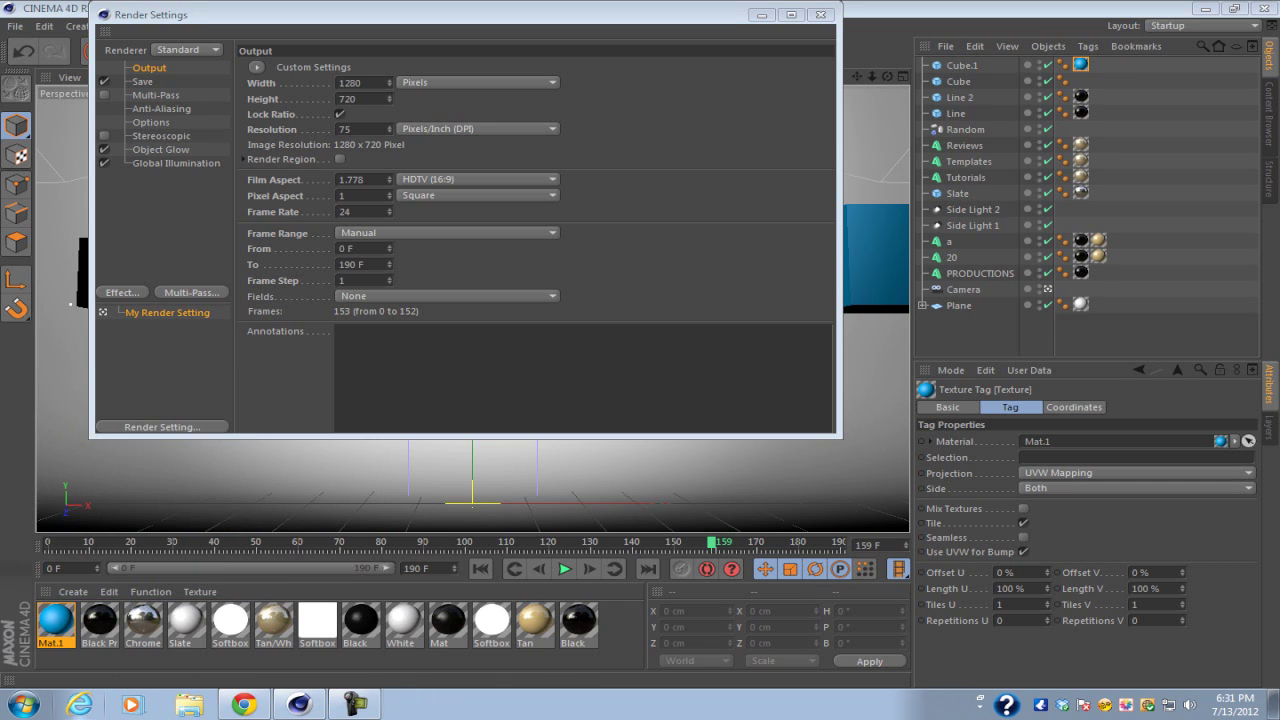
- Close the render settings and set the project's end frame to 240, with the timeline range extending to 240 F
{"action": "left_click", "coordinate": [820, 15]}
{"action": "left_click_drag", "start_coordinate": [430, 569], "coordinate": [404, 569]}
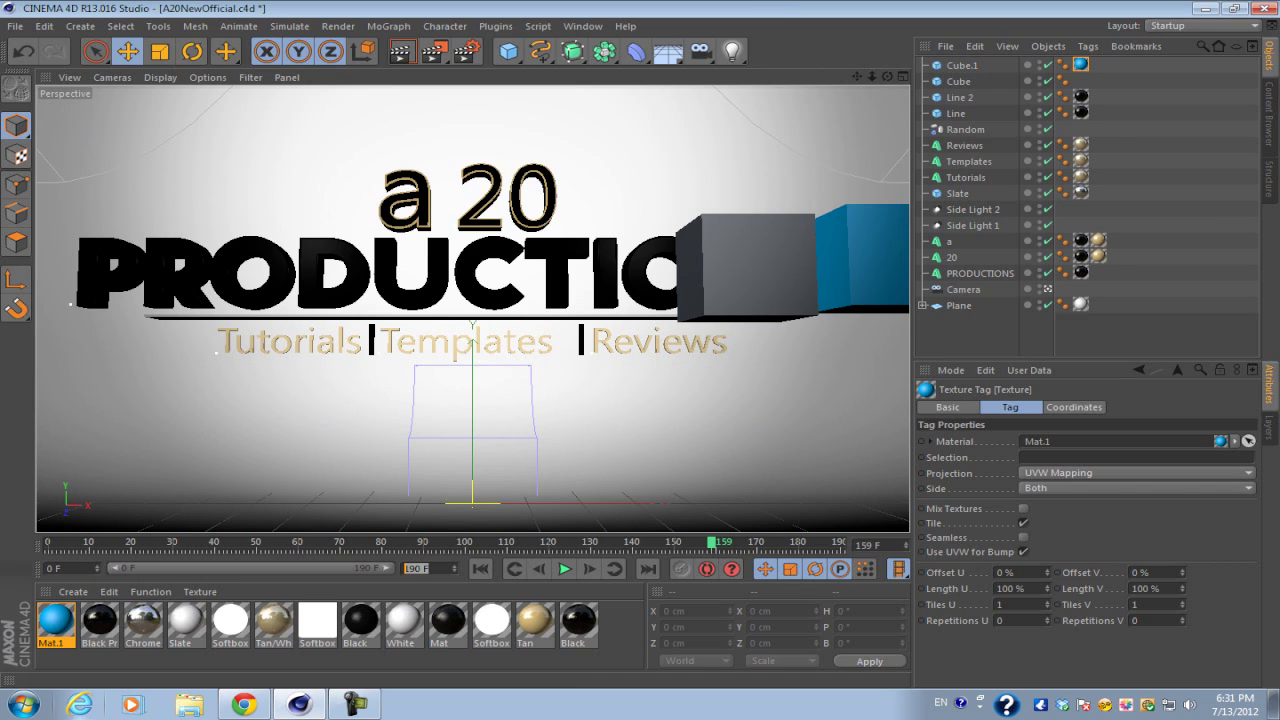
{"action": "type", "text": "240"}
{"action": "key", "text": "Return"}
{"action": "left_click_drag", "start_coordinate": [332, 568], "coordinate": [390, 568]}
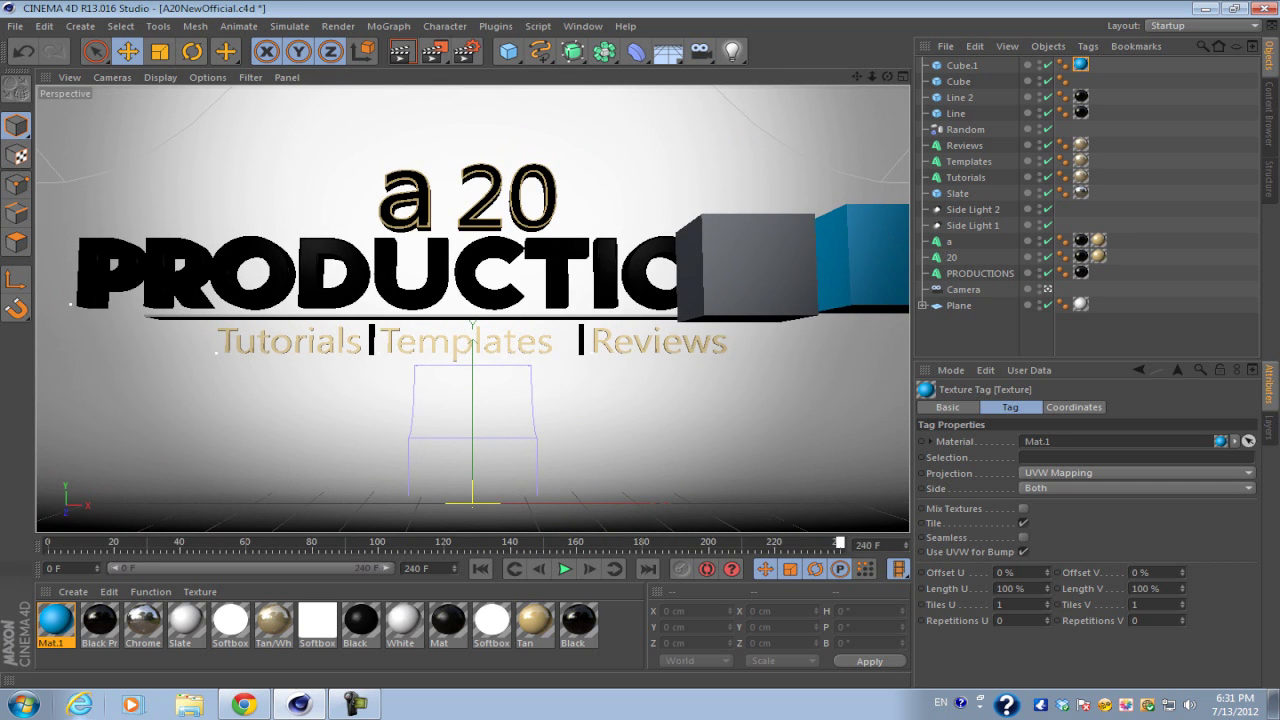
- Scrub the timeline and jump back and forth between the start and end of the animation
{"action": "left_click_drag", "start_coordinate": [571, 542], "coordinate": [414, 542]}
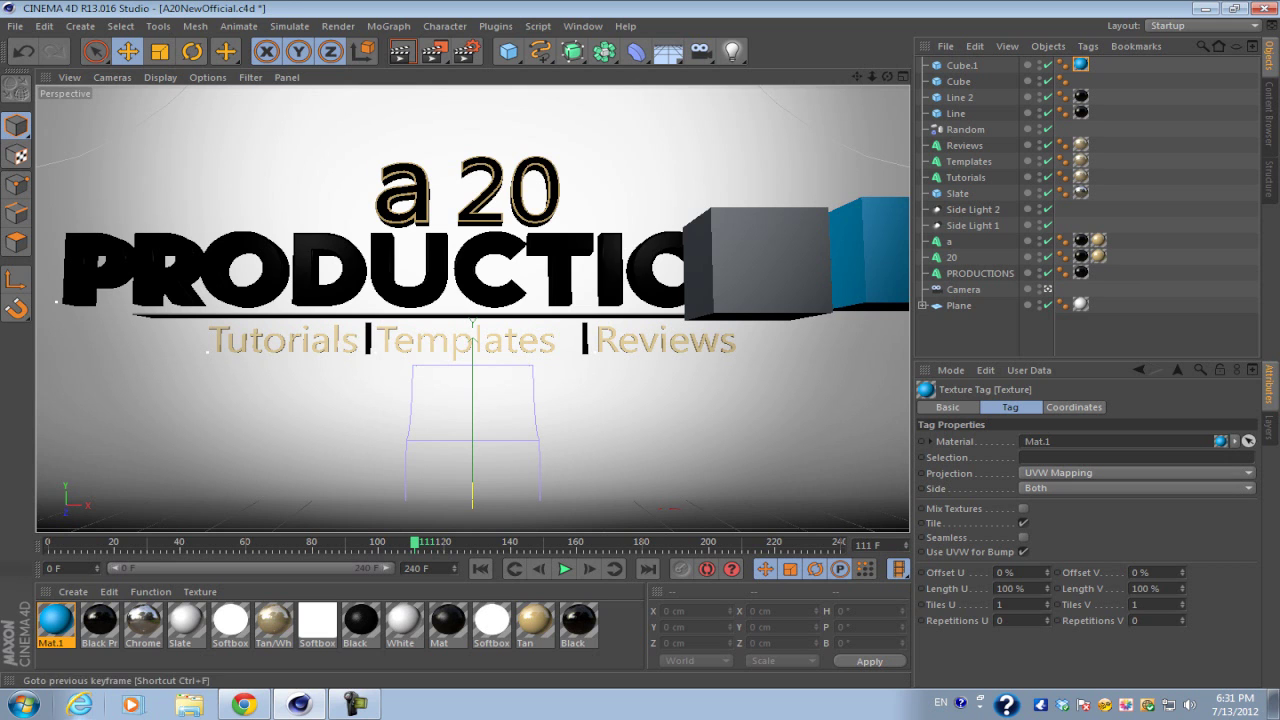
{"action": "left_click", "coordinate": [481, 569]}
{"action": "left_click", "coordinate": [648, 569]}
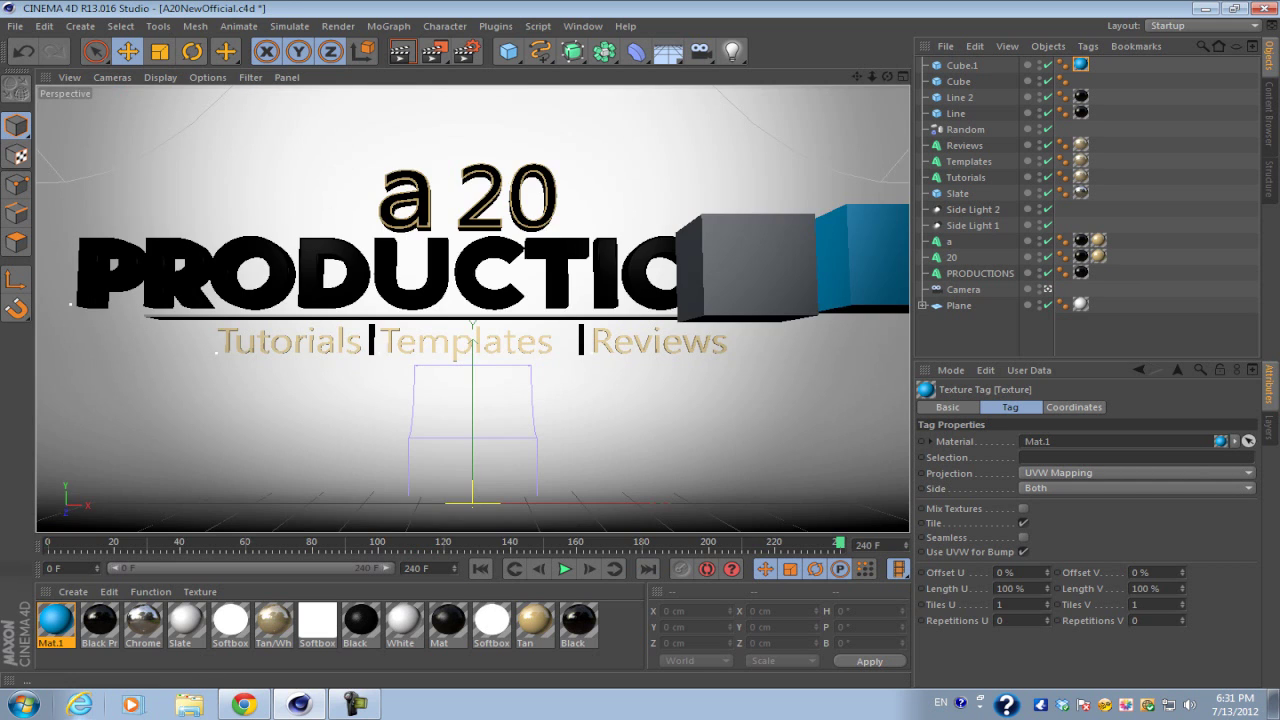
{"action": "left_click", "coordinate": [481, 569]}
{"action": "left_click", "coordinate": [648, 569]}
{"action": "left_click", "coordinate": [481, 569]}
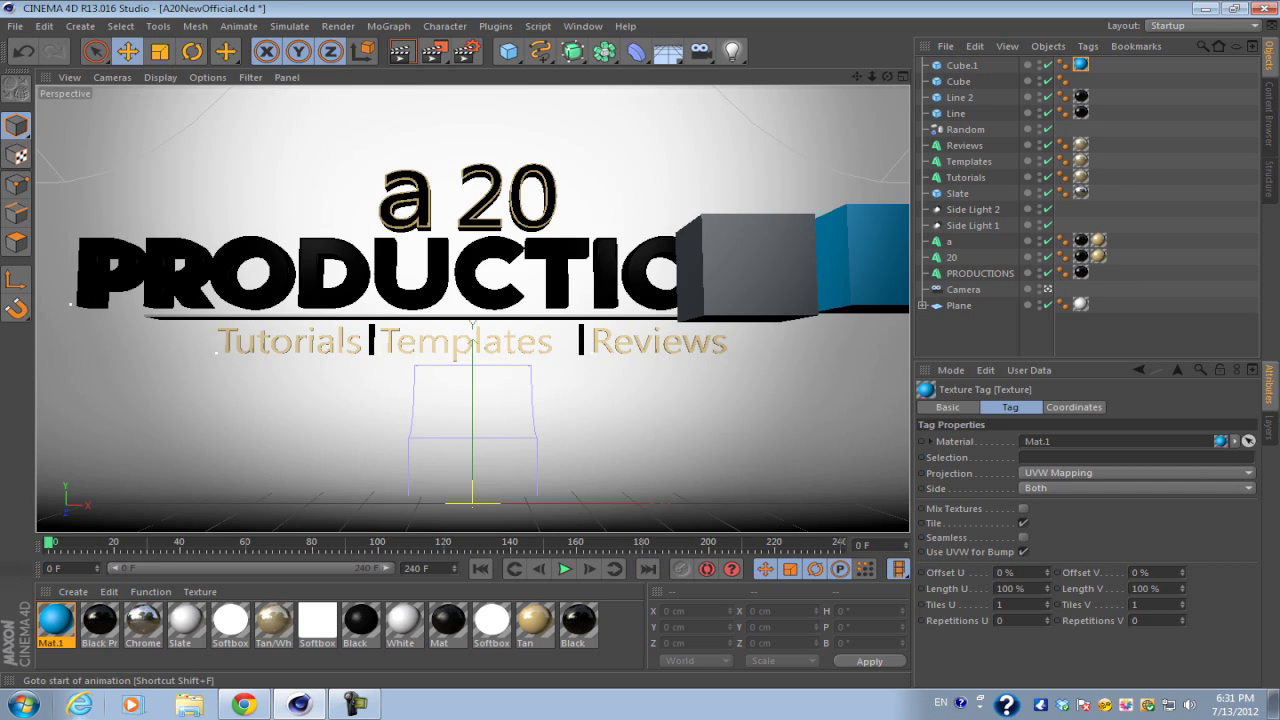
{"action": "left_click", "coordinate": [648, 569]}
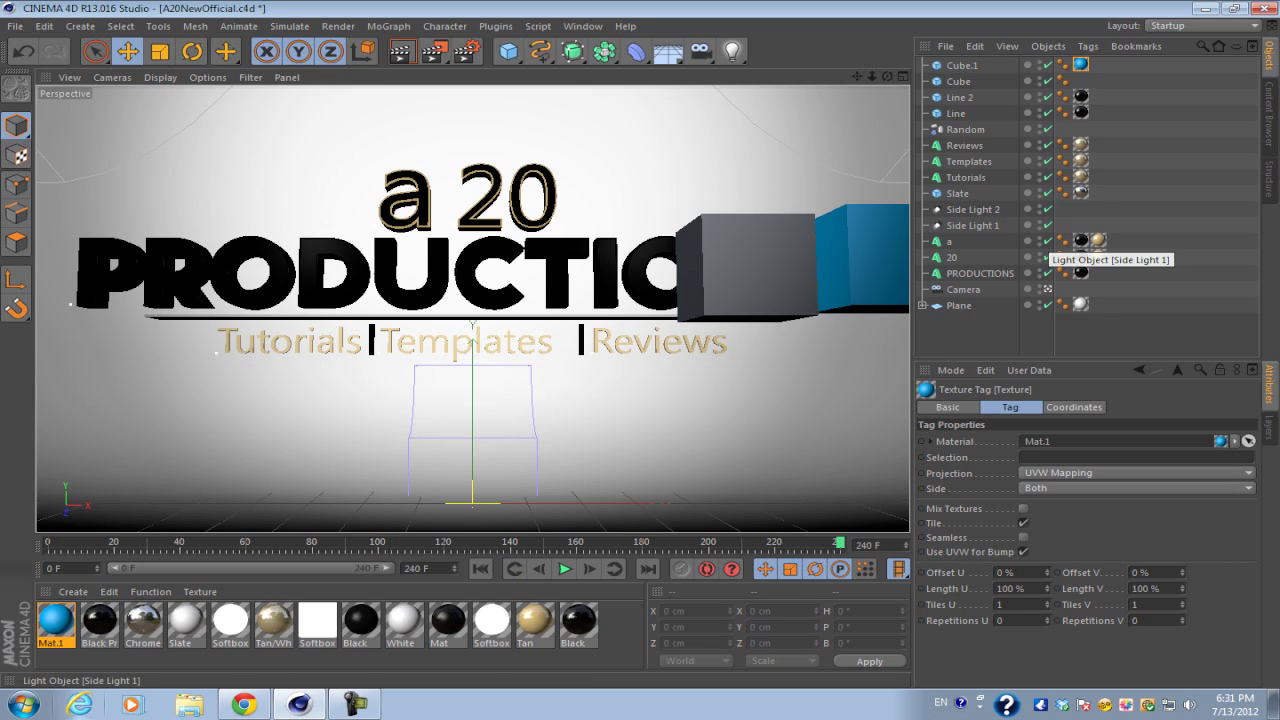
- Select the Camera, scrub through its move, and inspect its keyframes at frames 60 and 150
{"action": "left_click", "coordinate": [963, 289]}
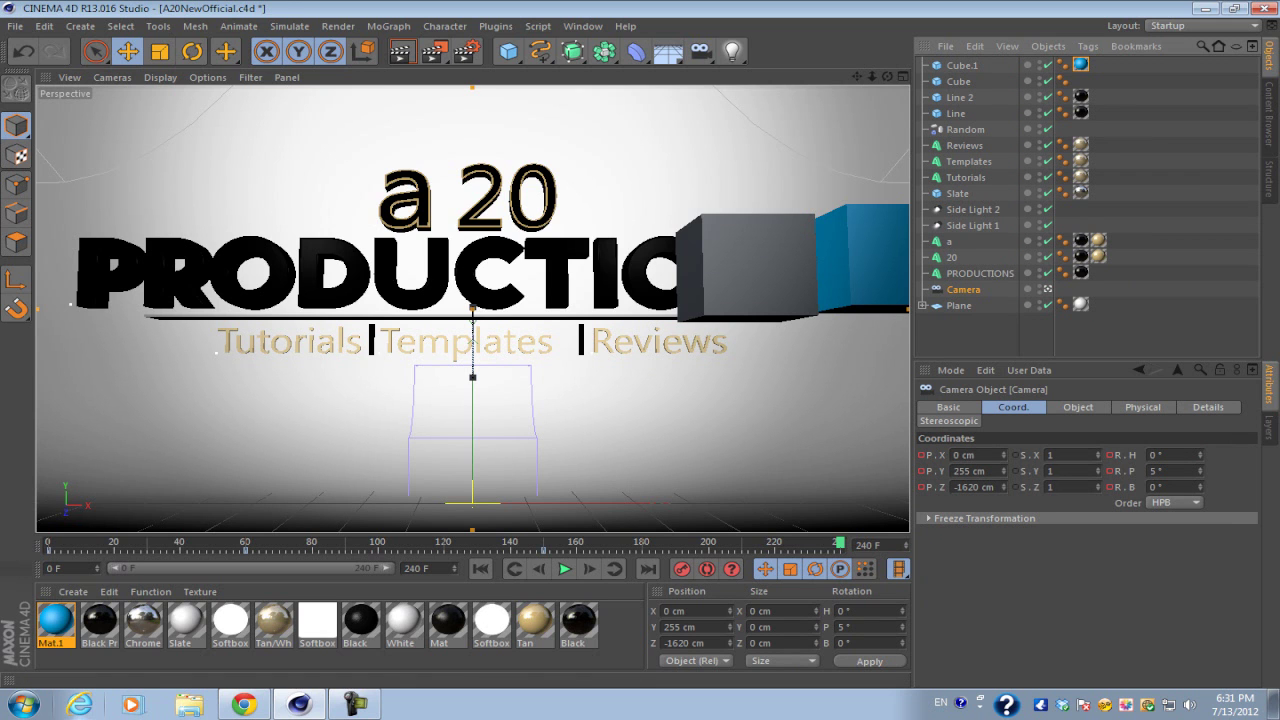
{"action": "left_click_drag", "start_coordinate": [140, 542], "coordinate": [161, 542]}
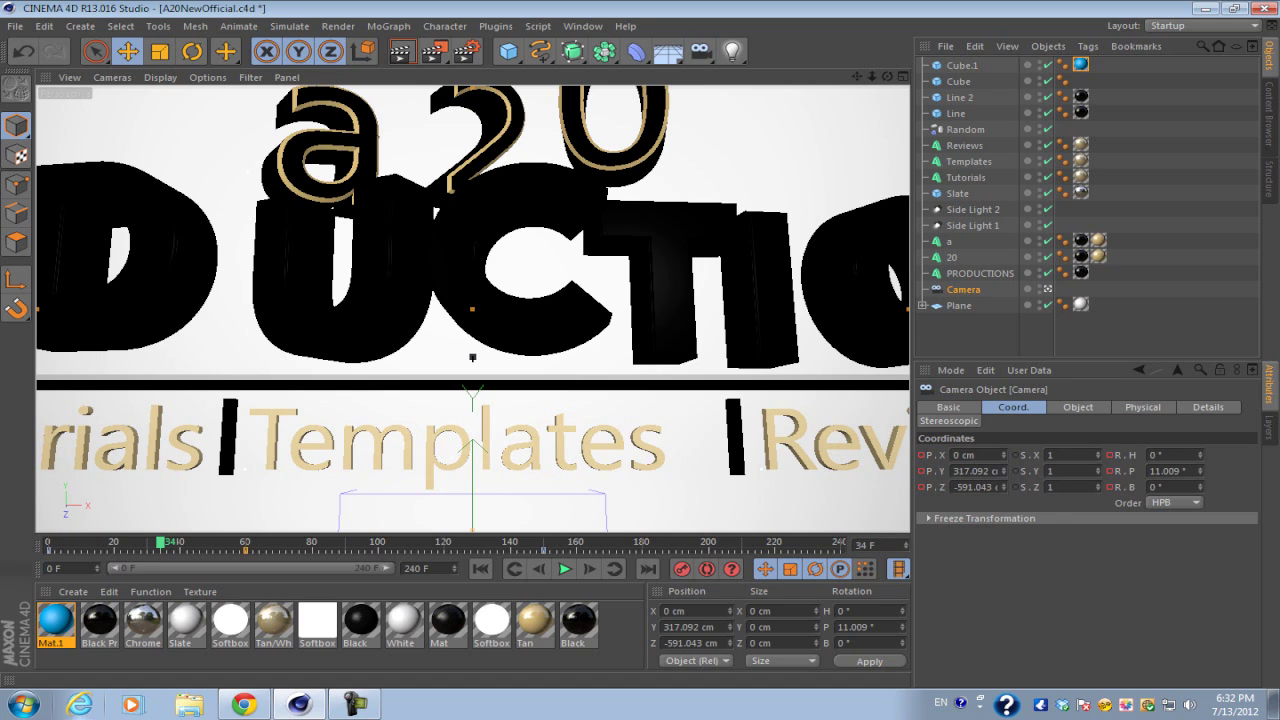
{"action": "left_click", "coordinate": [246, 551]}
{"action": "left_click", "coordinate": [544, 551]}
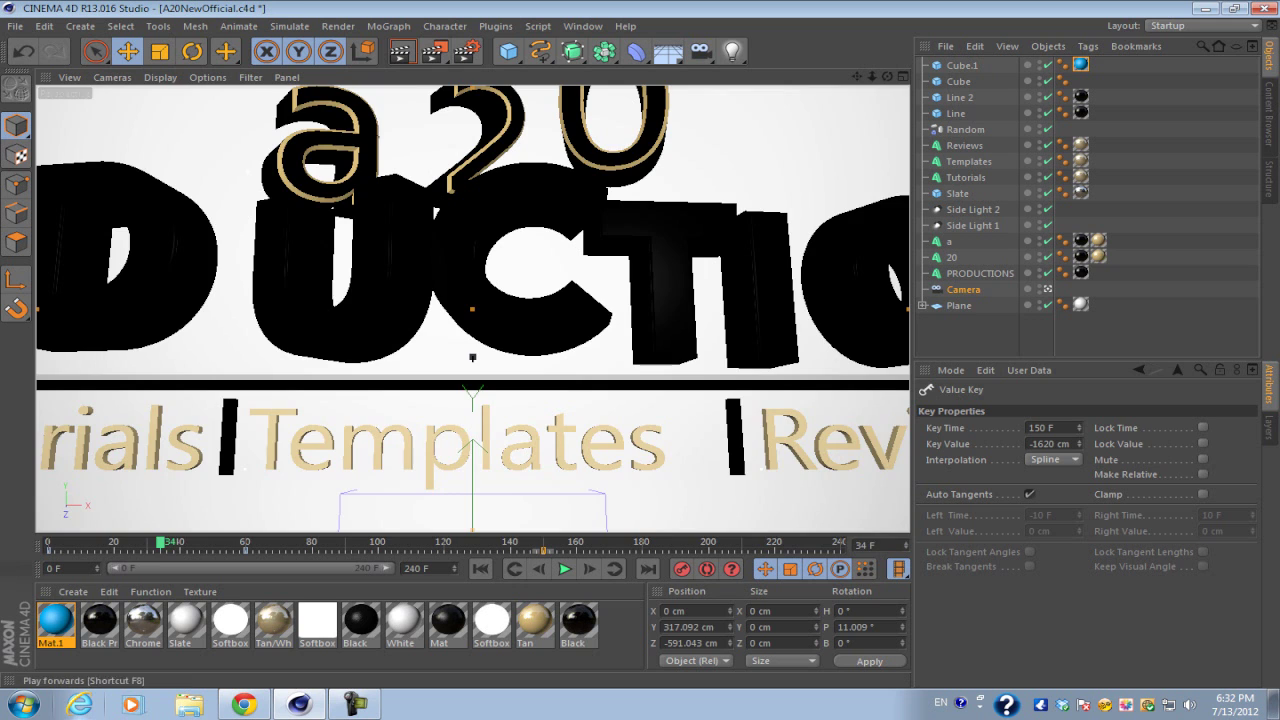
- Jump back and forth between the camera's keyframes
{"action": "left_click", "coordinate": [615, 569]}
{"action": "left_click", "coordinate": [515, 569]}
{"action": "left_click", "coordinate": [615, 569]}
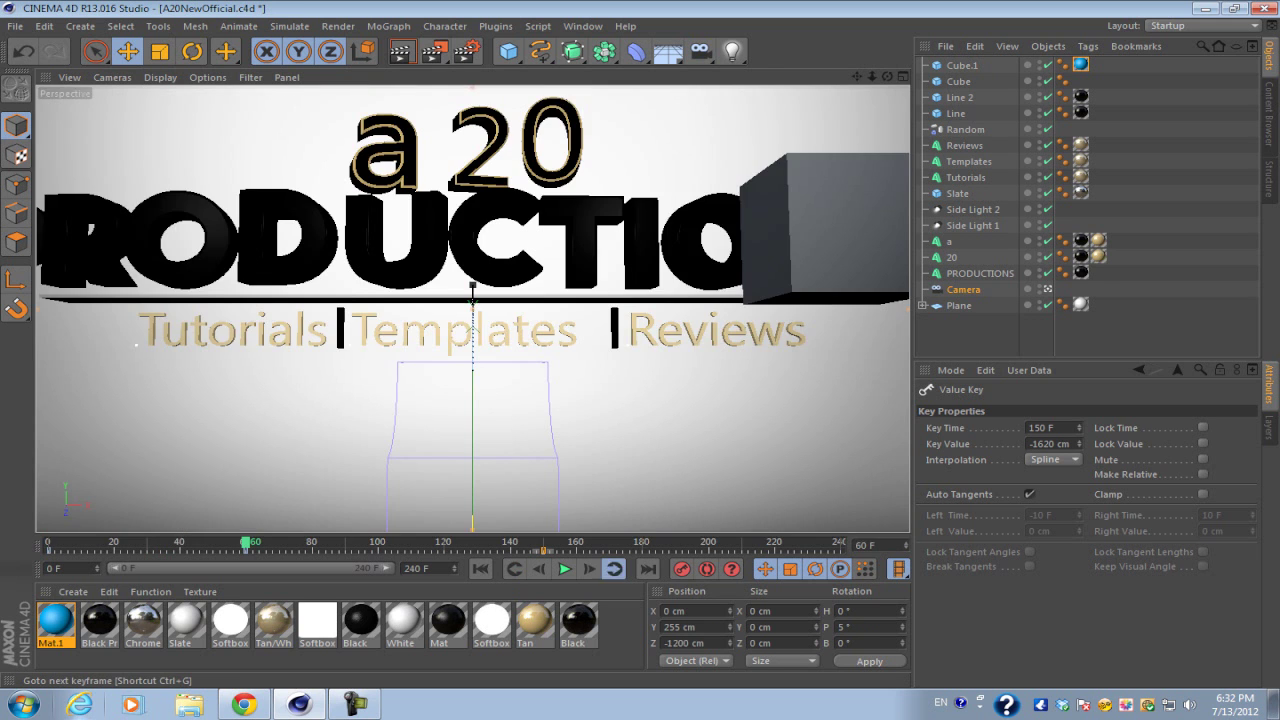
{"action": "left_click", "coordinate": [615, 569]}
{"action": "left_click", "coordinate": [515, 569]}
{"action": "left_click", "coordinate": [615, 569]}
- Step backward and forward through single frames around the camera's keyframe at frame 150
{"action": "left_click", "coordinate": [539, 569]}
{"action": "left_click", "coordinate": [539, 569]}
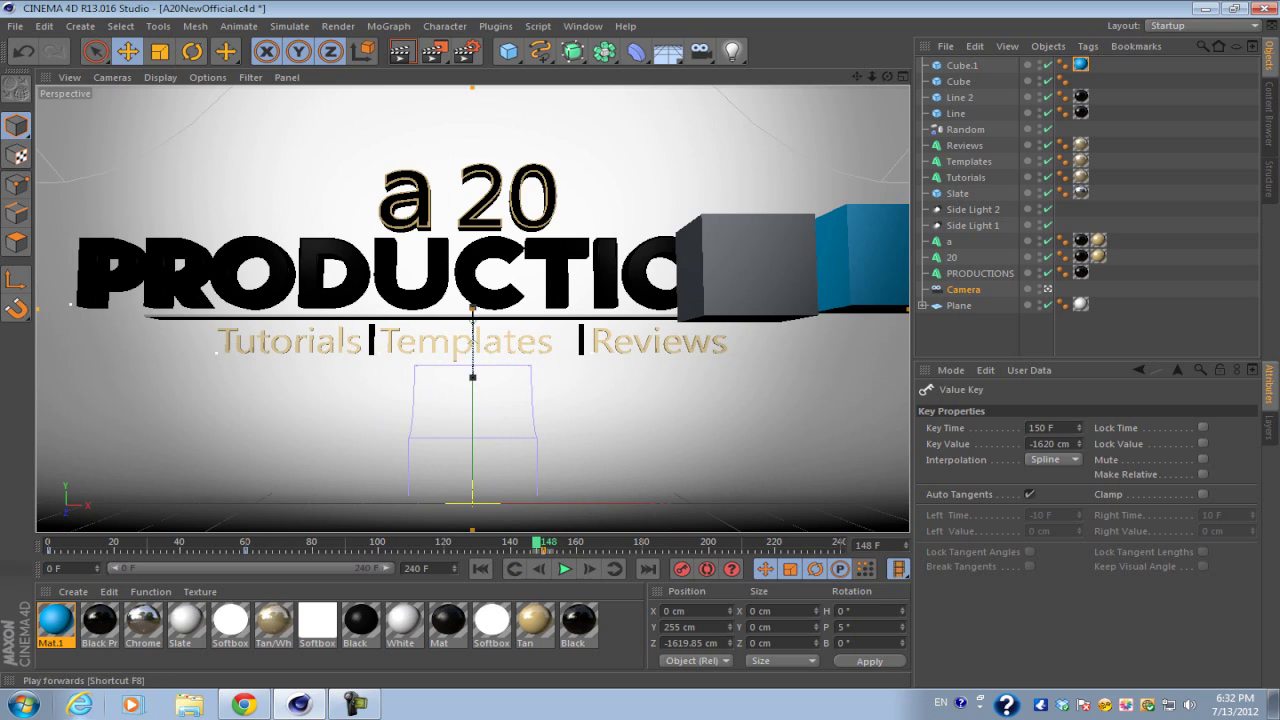
{"action": "left_click", "coordinate": [589, 569]}
{"action": "left_click", "coordinate": [539, 569]}
{"action": "left_click", "coordinate": [615, 569]}
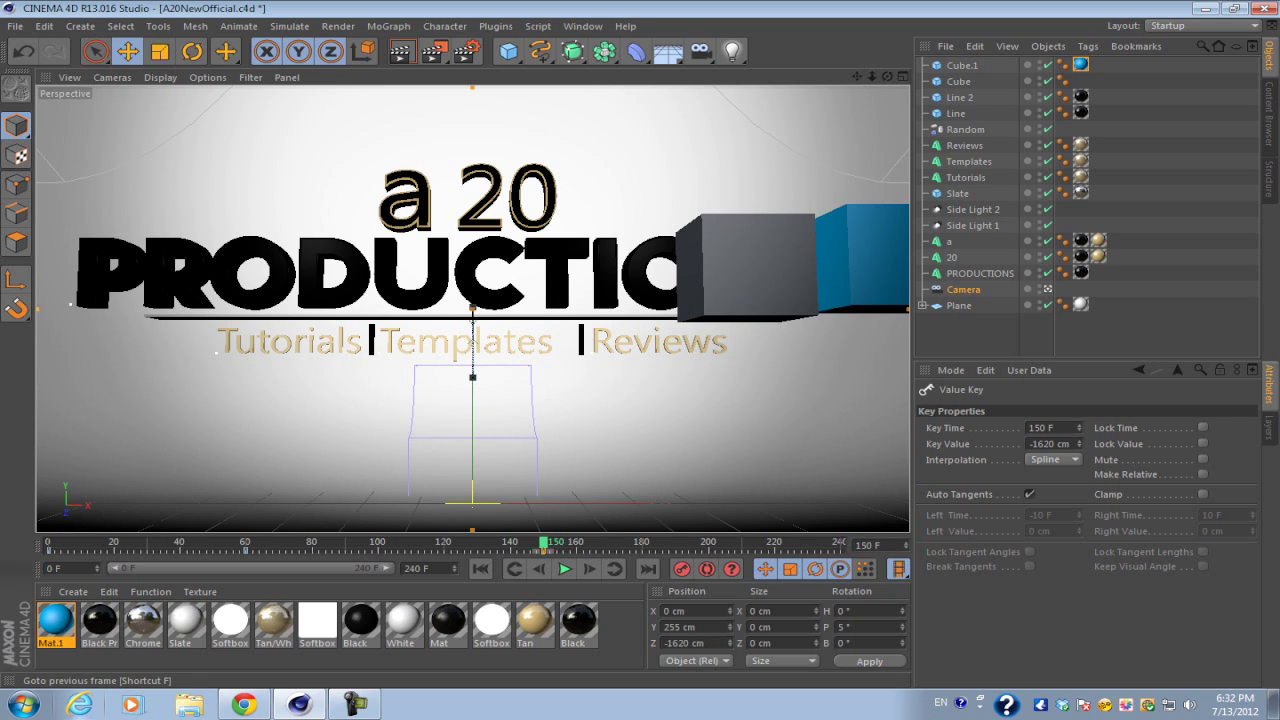
{"action": "left_click", "coordinate": [539, 569]}
{"action": "left_click", "coordinate": [589, 569]}
{"action": "left_click", "coordinate": [589, 569]}
{"action": "left_click", "coordinate": [589, 569]}
{"action": "left_click", "coordinate": [589, 569]}
{"action": "key", "text": "g"}
{"action": "key", "text": "g"}
{"action": "key", "text": "g"}
{"action": "key", "text": "g"}
{"action": "key", "text": "g"}
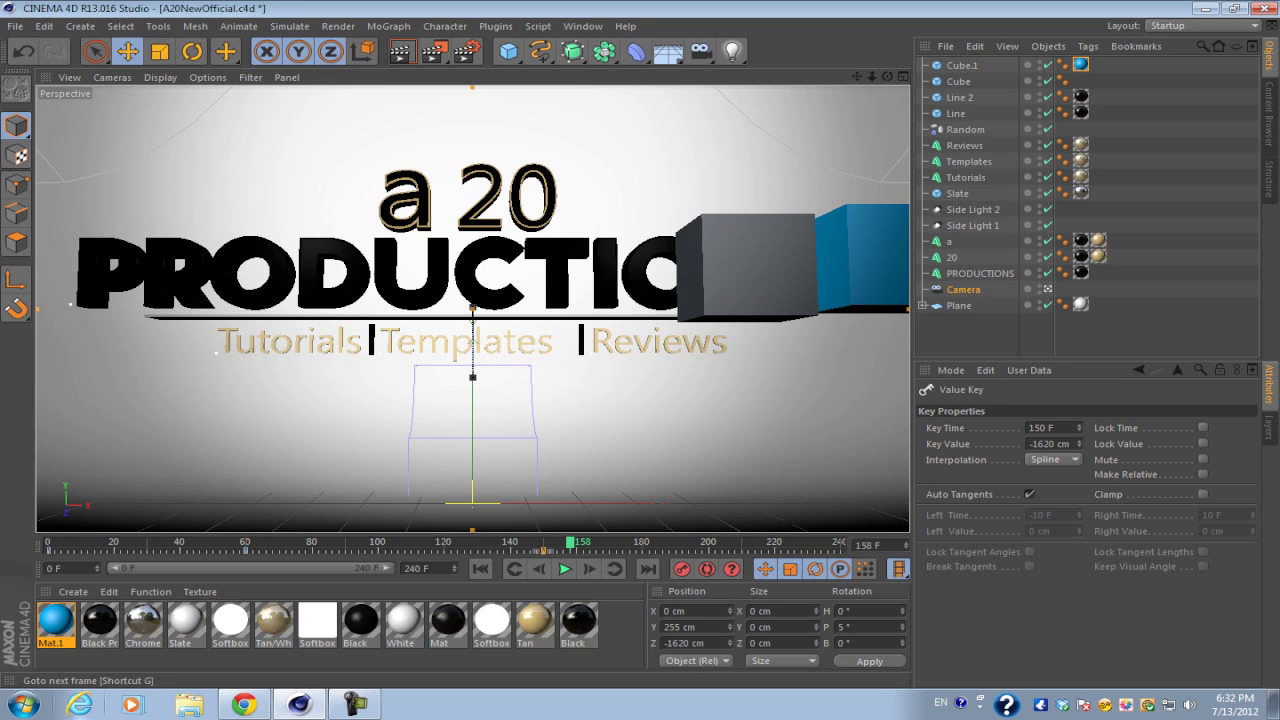
- Play the animation forward, pause it, and scrub back toward the beginning of the timeline
{"action": "left_click", "coordinate": [564, 568]}
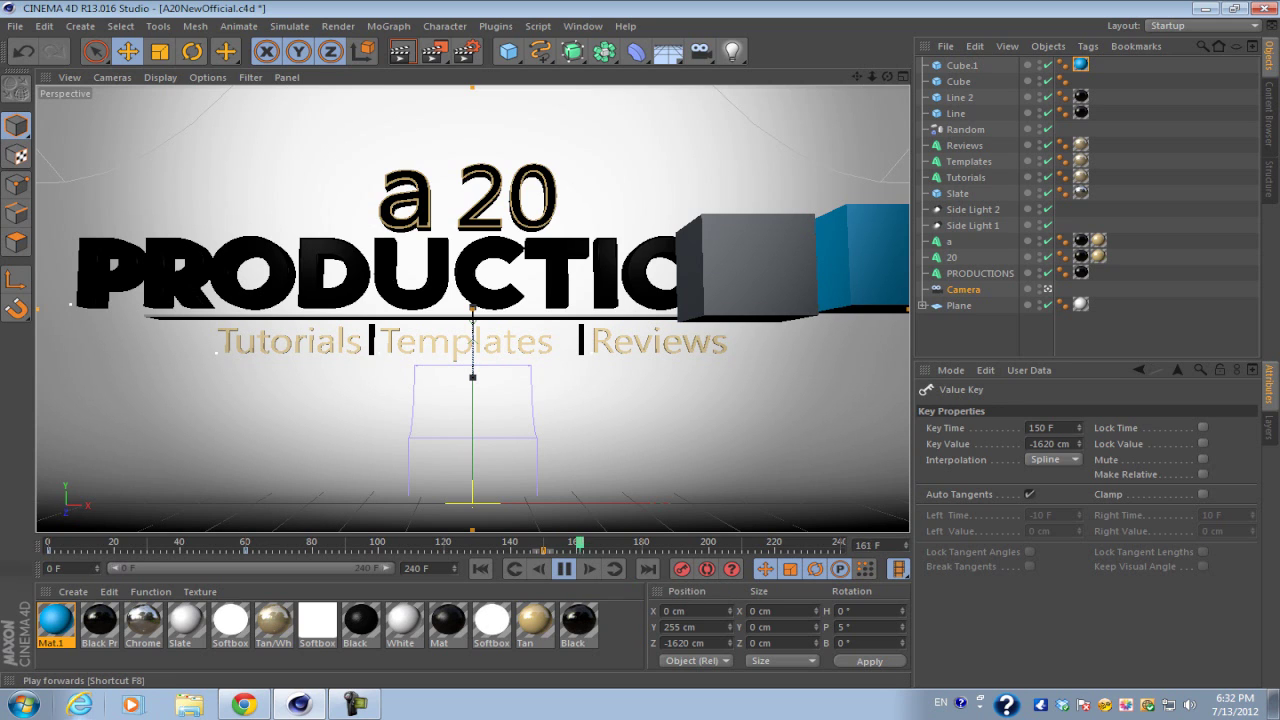
{"action": "left_click", "coordinate": [564, 568]}
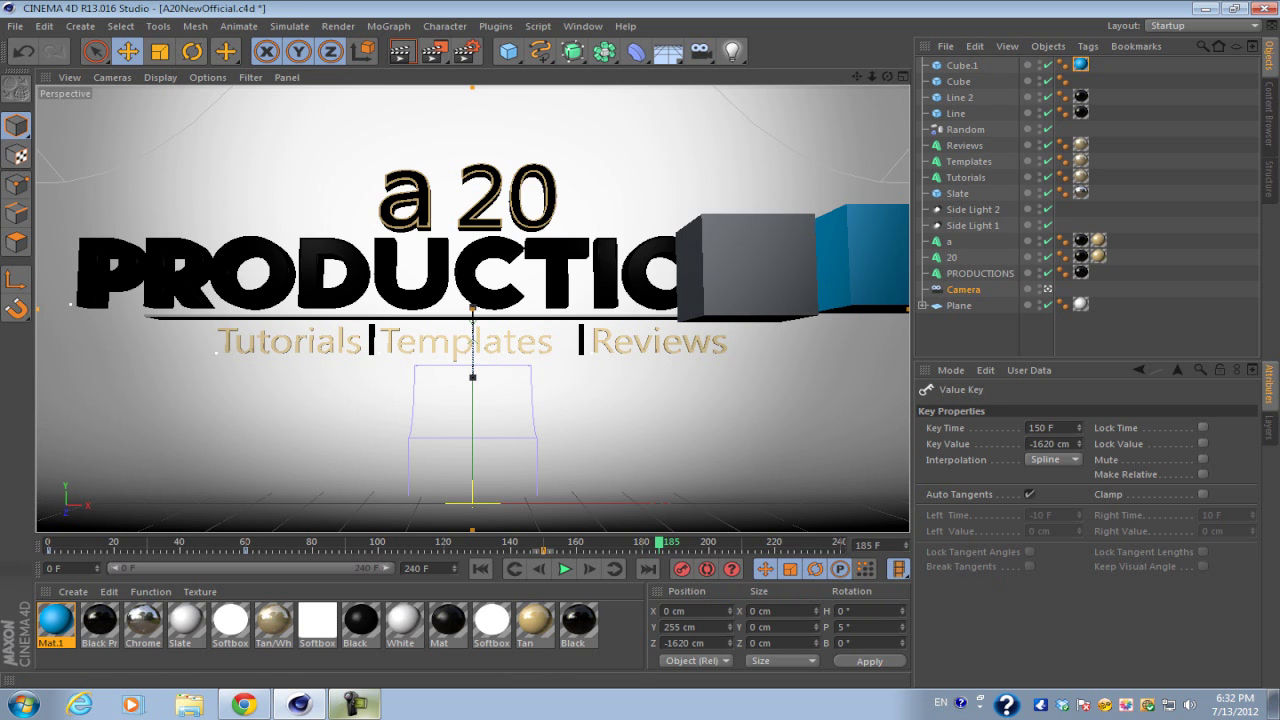
{"action": "left_click_drag", "start_coordinate": [659, 542], "coordinate": [144, 542]}
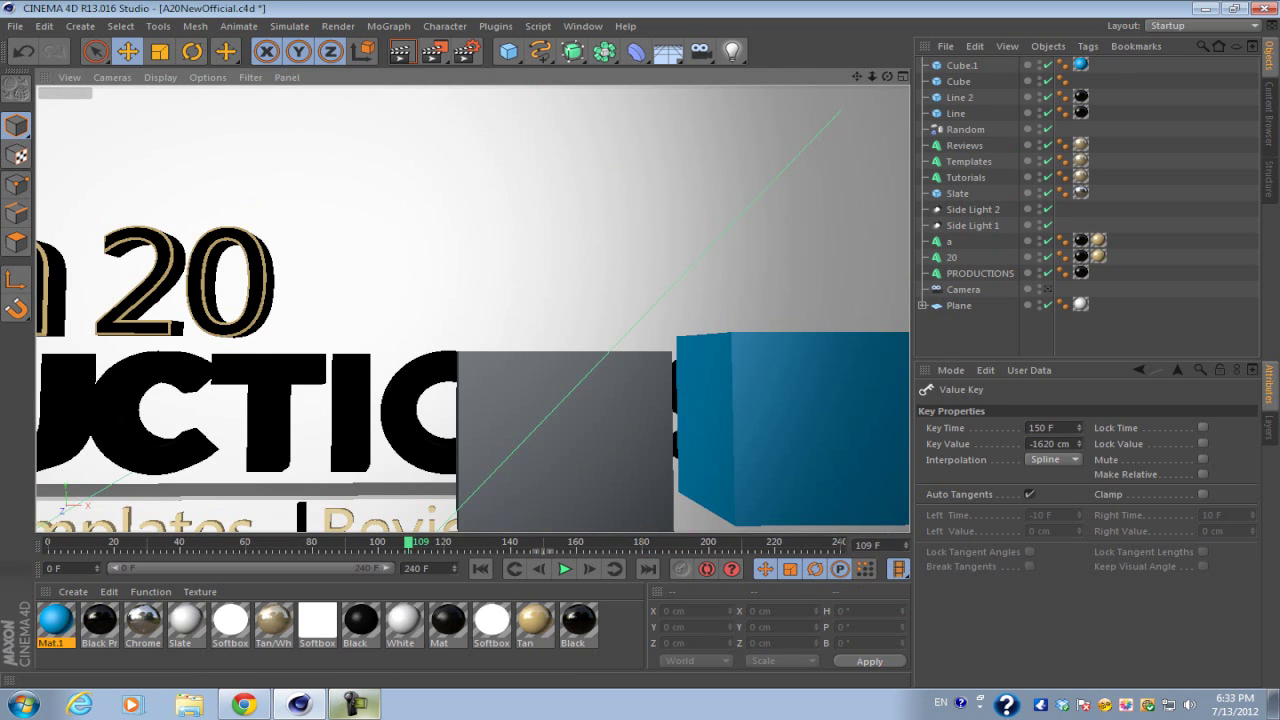
- Select the gray cube and record a position, scale and rotation keyframe for it at frame 83
{"action": "left_click", "coordinate": [572, 440]}
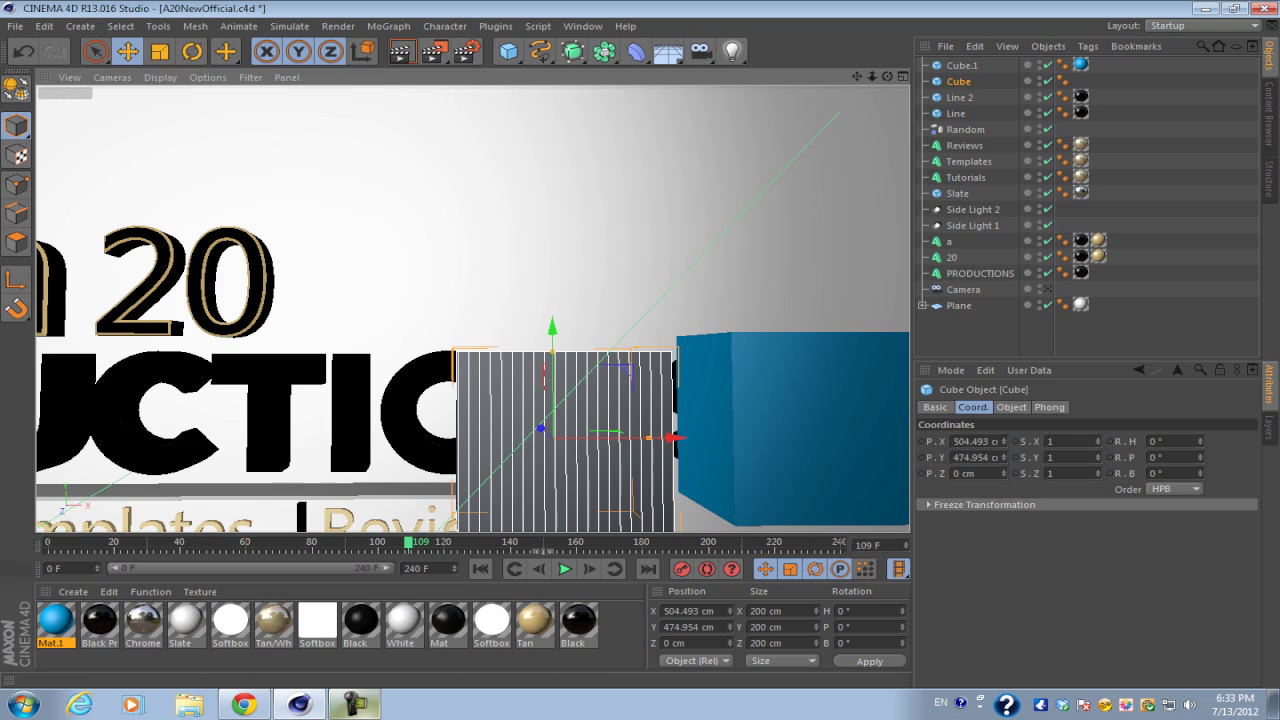
{"action": "left_click_drag", "start_coordinate": [408, 543], "coordinate": [47, 543]}
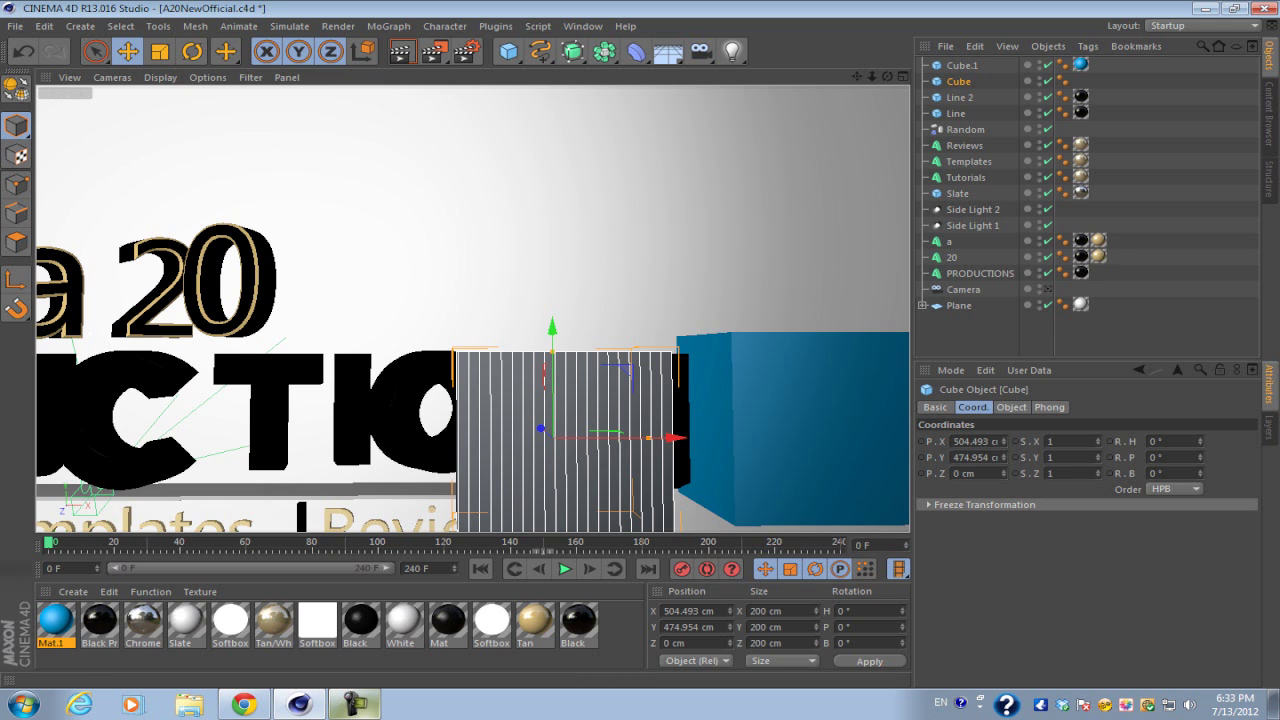
{"action": "left_click_drag", "start_coordinate": [48, 542], "coordinate": [382, 542]}
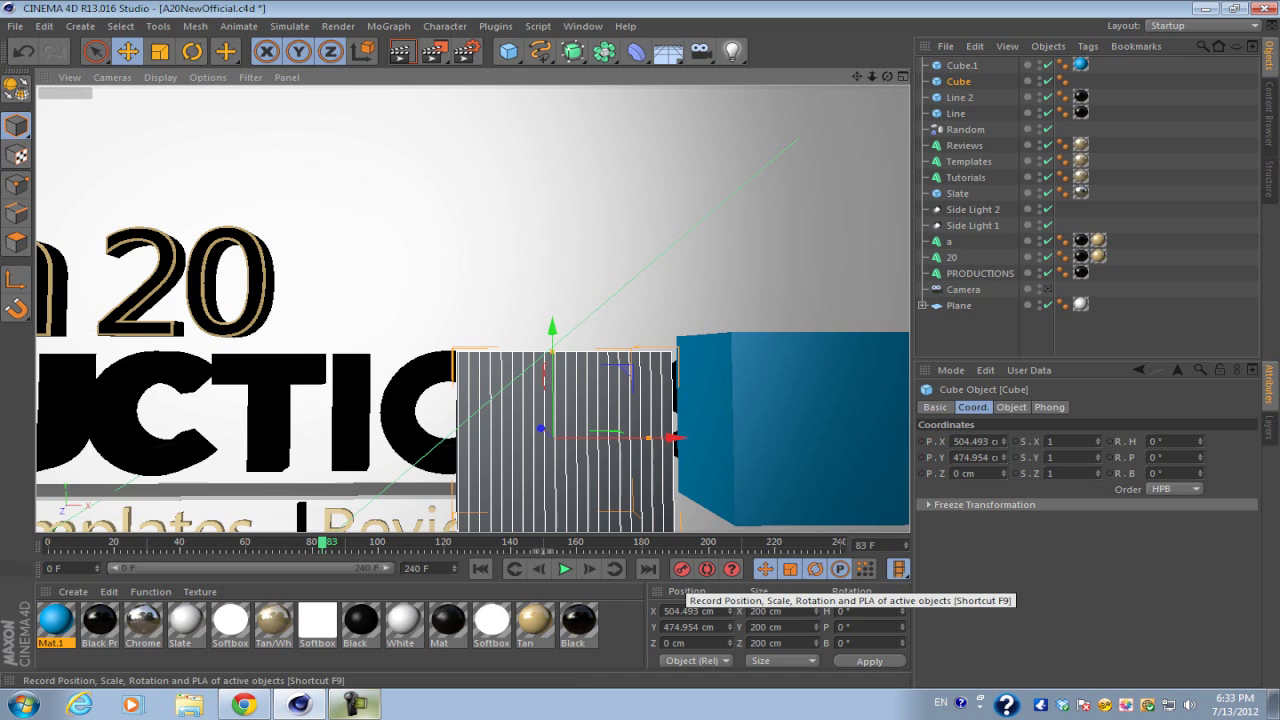
{"action": "left_click", "coordinate": [682, 569]}
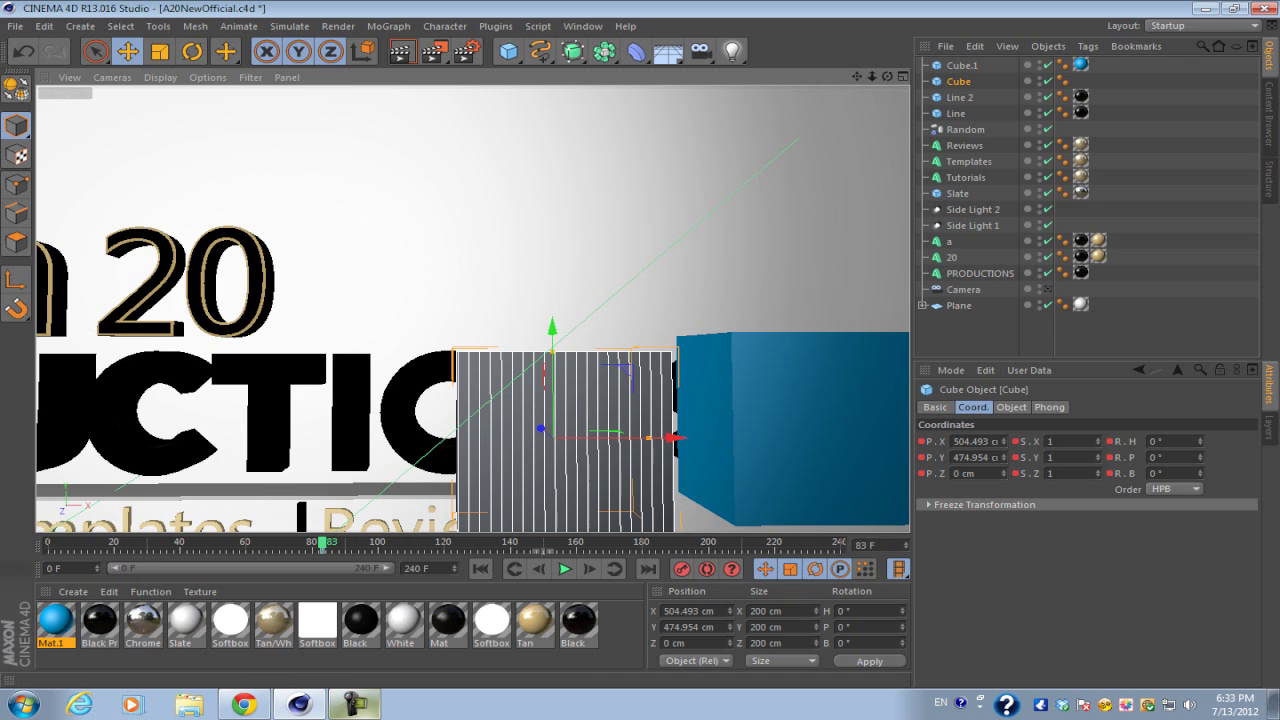
- At frame 168, raise the gray cube to about 742 cm in Y, record a keyframe, and scrub back to preview the motion
{"action": "mouse_move", "coordinate": [322, 543]}
{"action": "left_mouse_down"}
{"action": "mouse_move", "coordinate": [358, 543]}
{"action": "mouse_move", "coordinate": [345, 543]}
{"action": "left_mouse_up"}
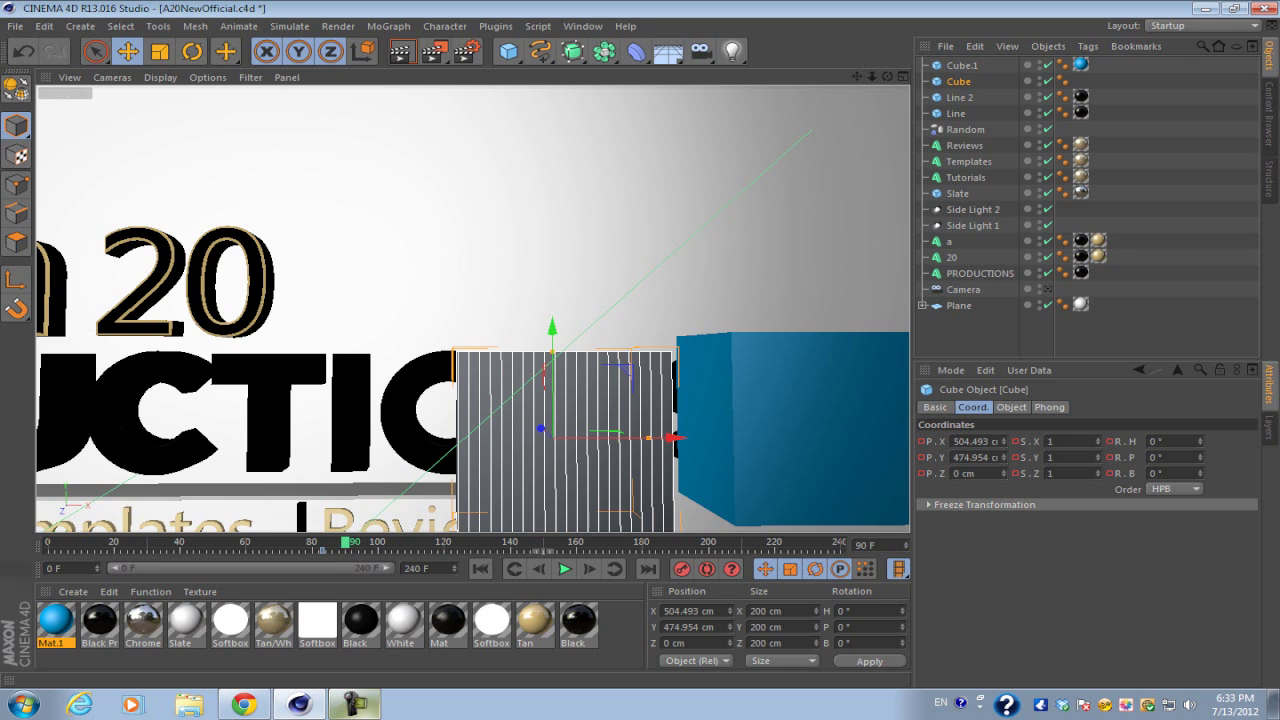
{"action": "mouse_move", "coordinate": [345, 543]}
{"action": "left_mouse_down"}
{"action": "mouse_move", "coordinate": [549, 543]}
{"action": "mouse_move", "coordinate": [378, 543]}
{"action": "mouse_move", "coordinate": [447, 543]}
{"action": "left_mouse_up"}
{"action": "key", "text": "g"}
{"action": "key", "text": "g"}
{"action": "key", "text": "g"}
{"action": "key", "text": "g"}
{"action": "key", "text": "g"}
{"action": "key", "text": "g"}
{"action": "key", "text": "g"}
{"action": "key", "text": "g"}
{"action": "key", "text": "g"}
{"action": "key", "text": "g"}
{"action": "key", "text": "g"}
{"action": "key", "text": "g"}
{"action": "key", "text": "g"}
{"action": "key", "text": "g"}
{"action": "key", "text": "g"}
{"action": "key", "text": "g"}
{"action": "key", "text": "g"}
{"action": "key", "text": "g"}
{"action": "key", "text": "g"}
{"action": "key", "text": "g"}
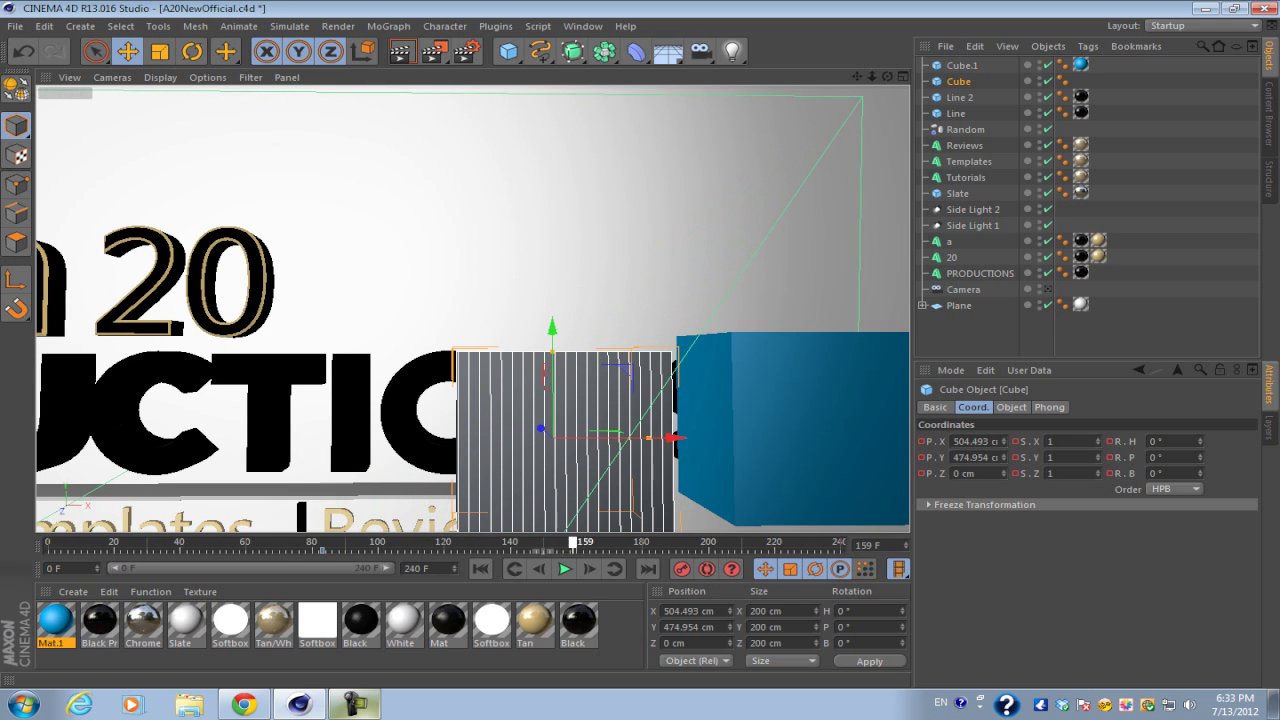
{"action": "key", "text": "g"}
{"action": "key", "text": "g"}
{"action": "key", "text": "g"}
{"action": "key", "text": "g"}
{"action": "left_click_drag", "start_coordinate": [551, 325], "coordinate": [551, 100]}
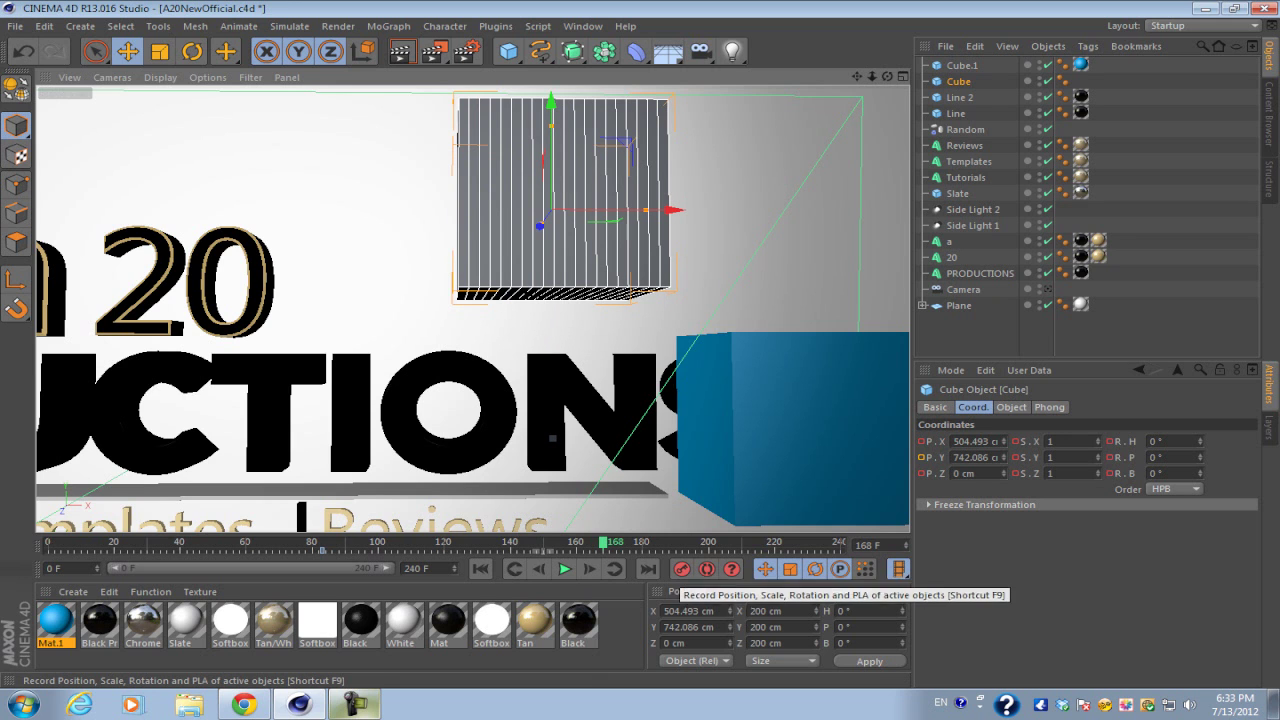
{"action": "left_click", "coordinate": [681, 568]}
{"action": "left_click_drag", "start_coordinate": [603, 542], "coordinate": [266, 542]}
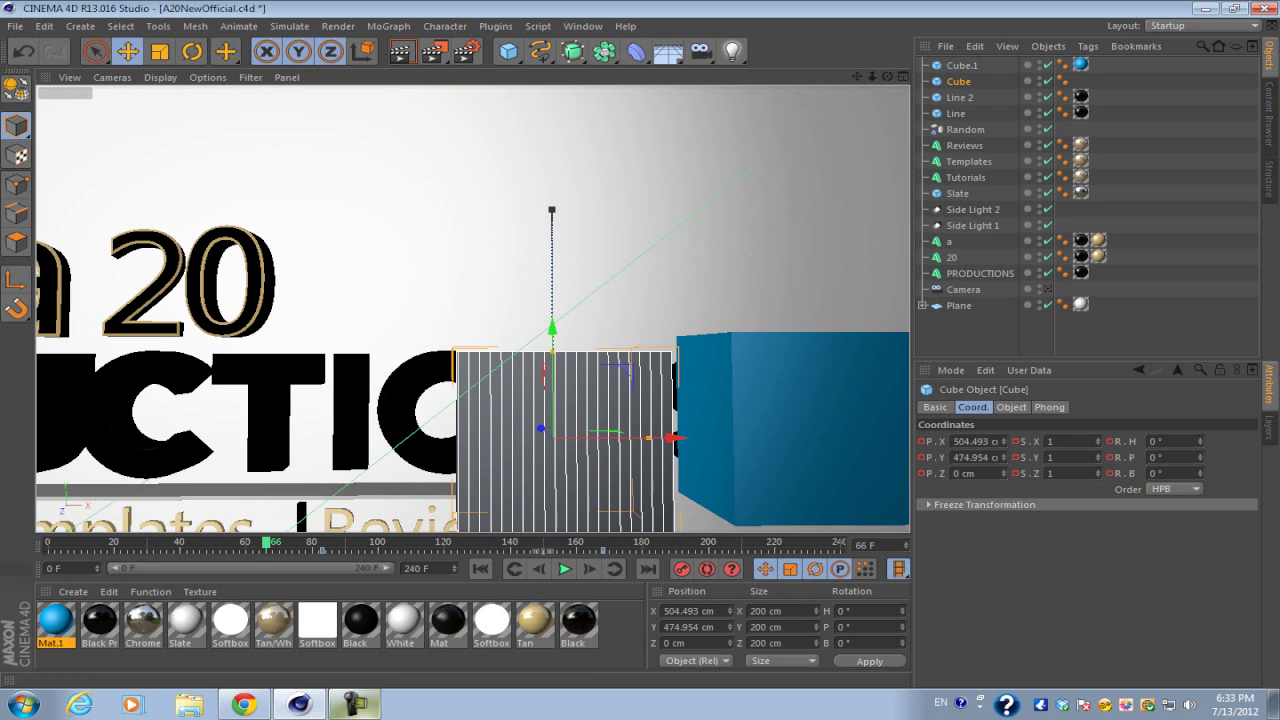
- Play the gray cube's animation forward, pause it, and scrub through the frames after its keyframe at frame 168
{"action": "left_click", "coordinate": [564, 568]}
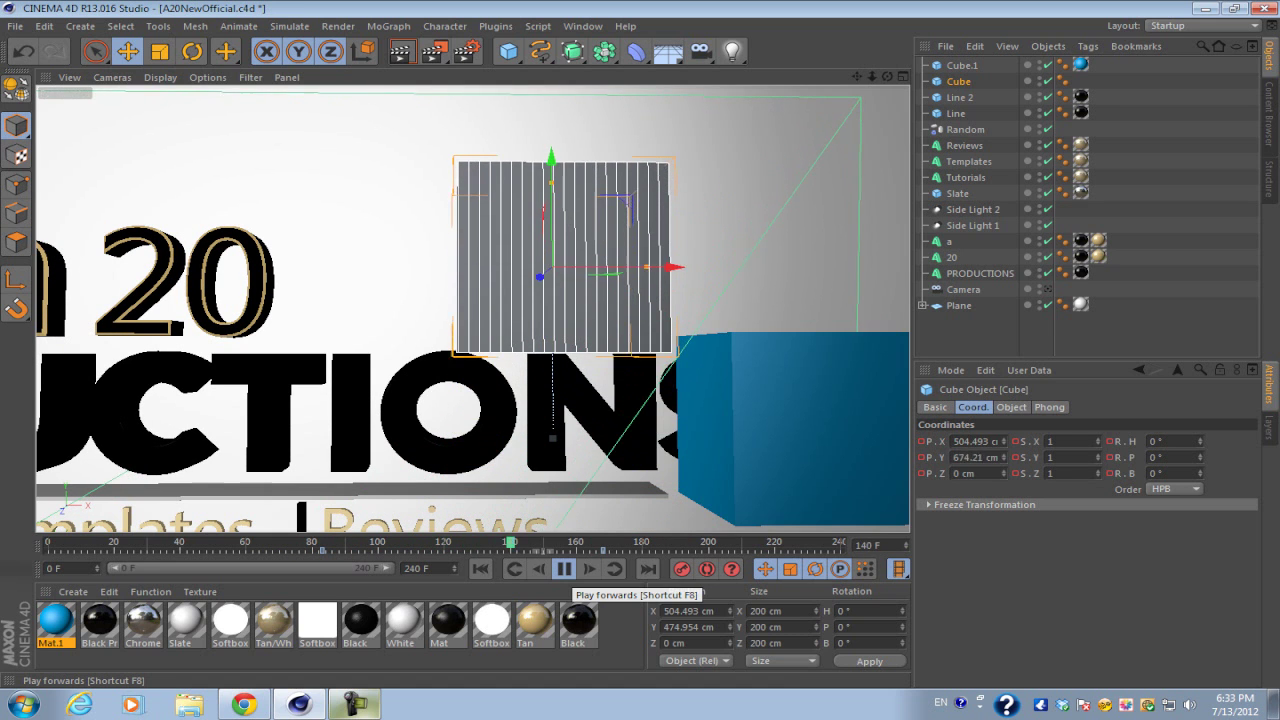
{"action": "left_click", "coordinate": [564, 568]}
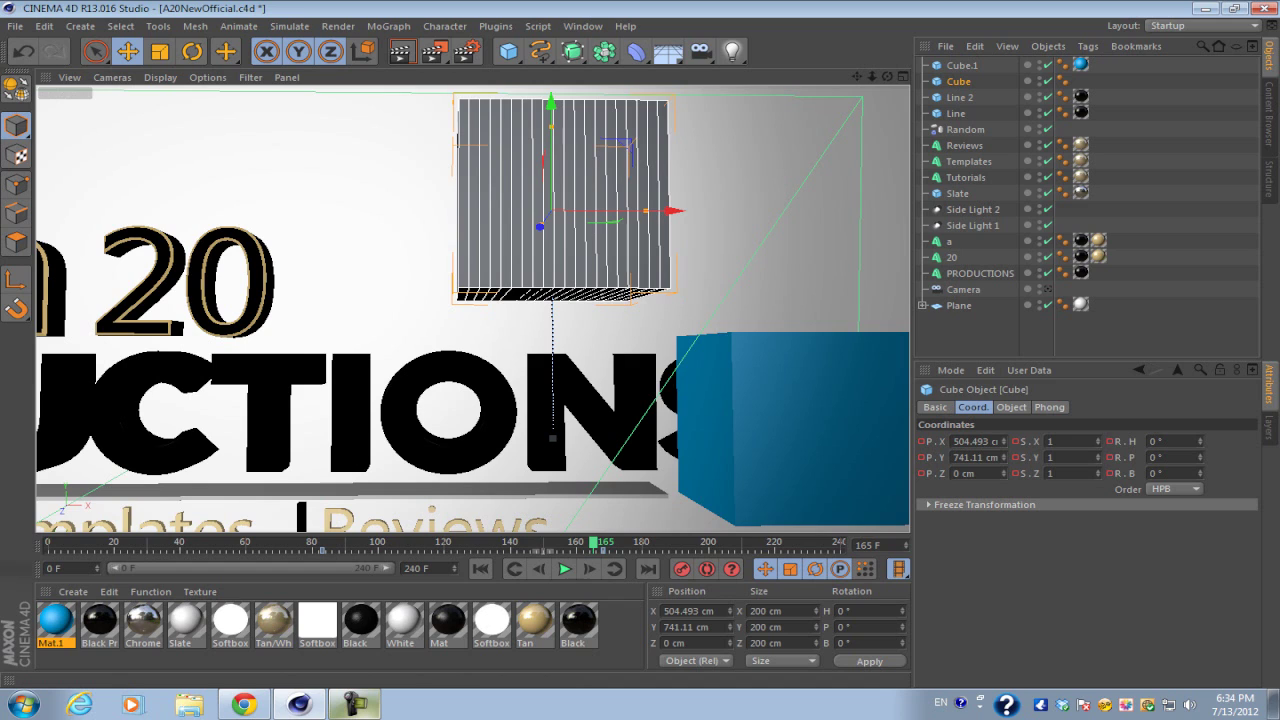
{"action": "left_click_drag", "start_coordinate": [594, 543], "coordinate": [702, 543]}
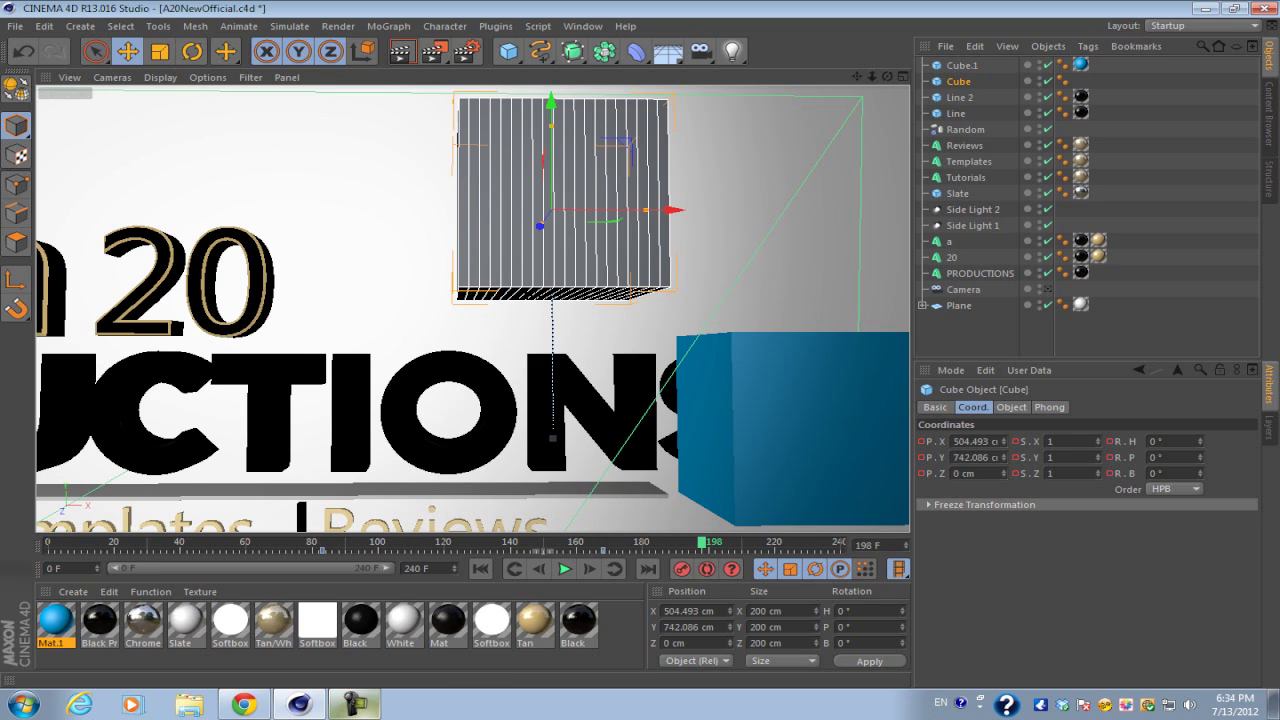
{"action": "left_click_drag", "start_coordinate": [702, 543], "coordinate": [636, 543]}
{"action": "left_click", "coordinate": [681, 568]}
{"action": "left_click_drag", "start_coordinate": [660, 543], "coordinate": [646, 543]}
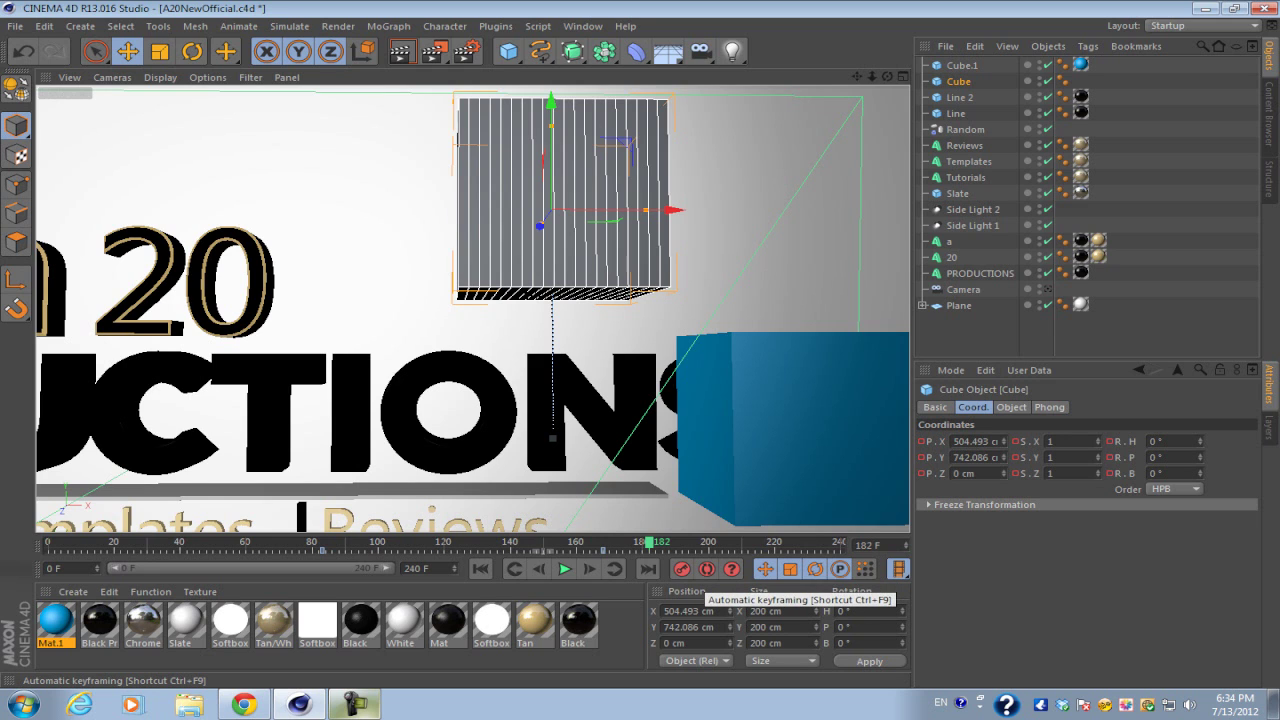
- Turn on automatic keyframing and, at frame 189, move the gray cube to about 269 cm in X and 733 cm in Y
{"action": "left_click", "coordinate": [707, 569]}
{"action": "left_click_drag", "start_coordinate": [650, 542], "coordinate": [288, 542]}
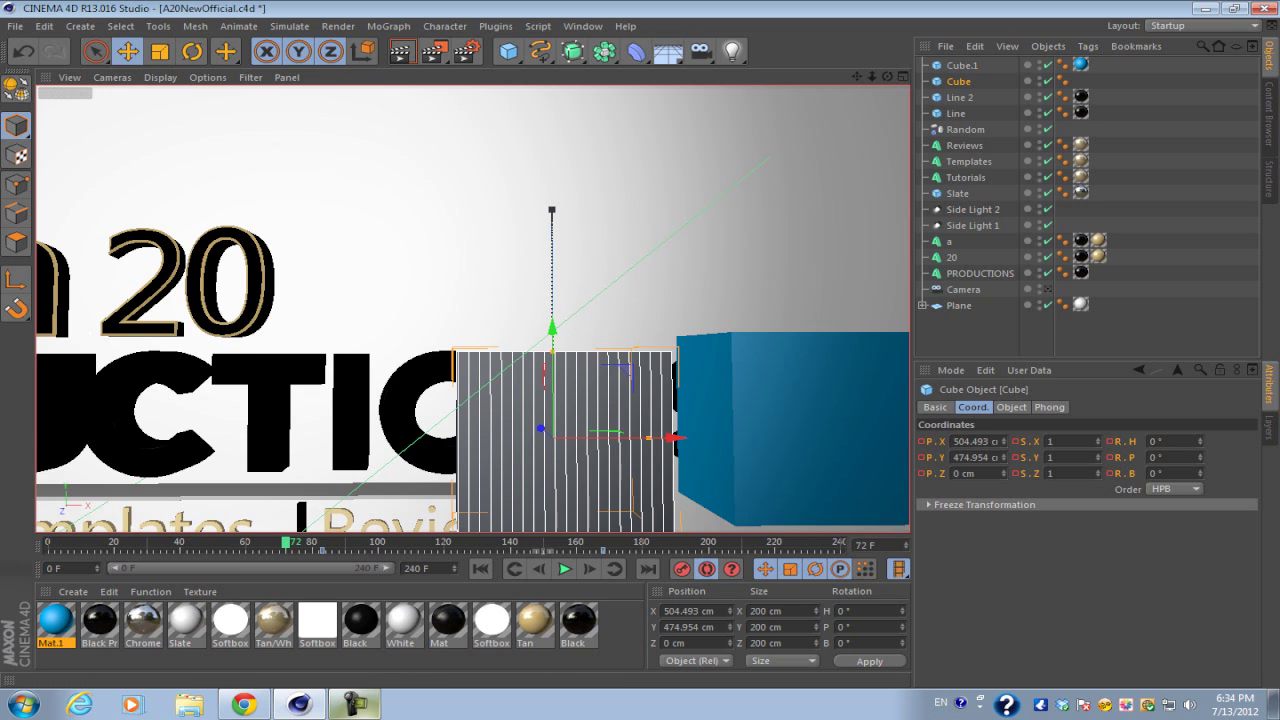
{"action": "left_click_drag", "start_coordinate": [286, 542], "coordinate": [672, 543]}
{"action": "left_click_drag", "start_coordinate": [672, 210], "coordinate": [420, 213]}
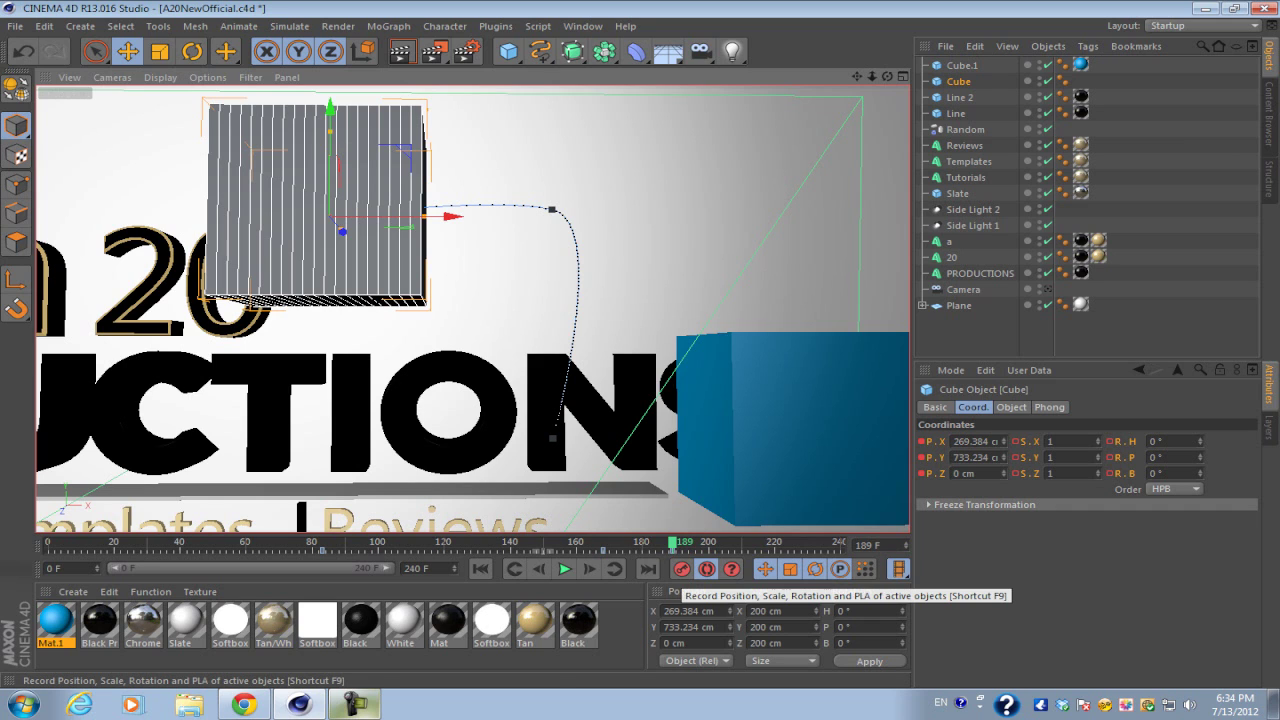
{"action": "mouse_move", "coordinate": [673, 543]}
{"action": "left_mouse_down"}
{"action": "mouse_move", "coordinate": [780, 543]}
{"action": "mouse_move", "coordinate": [243, 545]}
{"action": "mouse_move", "coordinate": [728, 545]}
{"action": "left_mouse_up"}
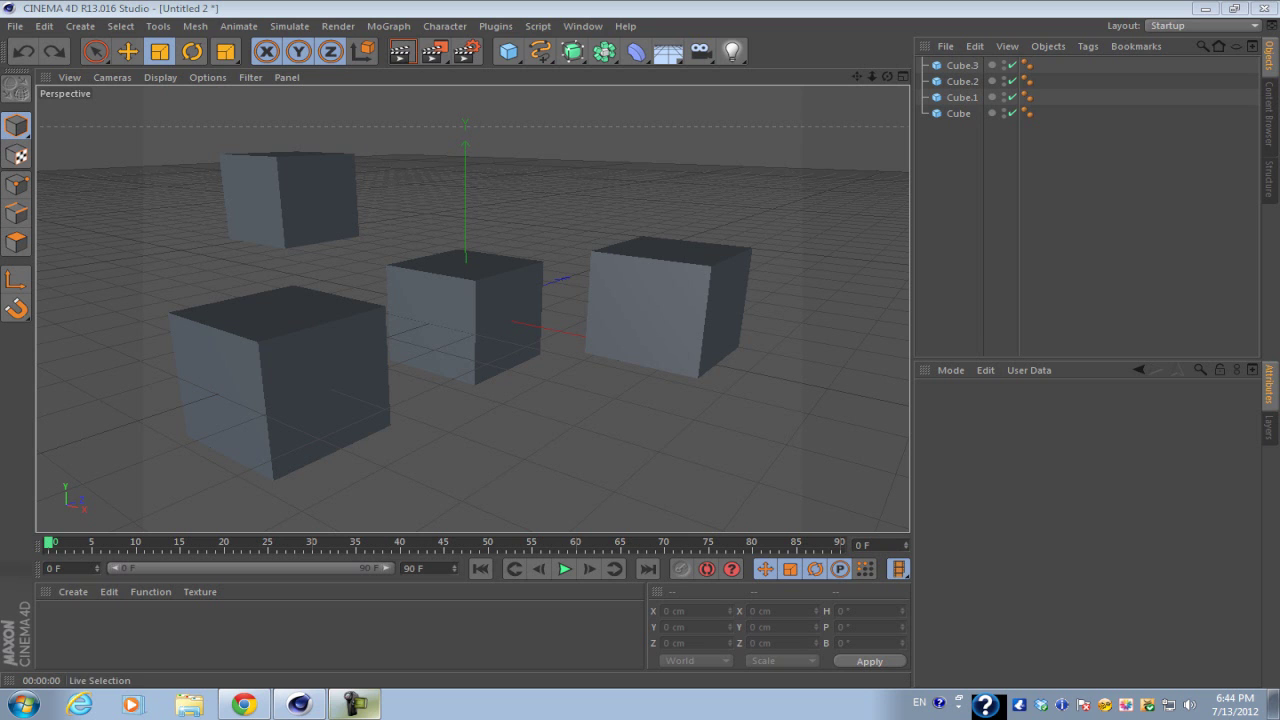
- Use Live Selection to select the four cubes individually in turn, ending with the center cube
{"action": "left_click", "coordinate": [95, 51]}
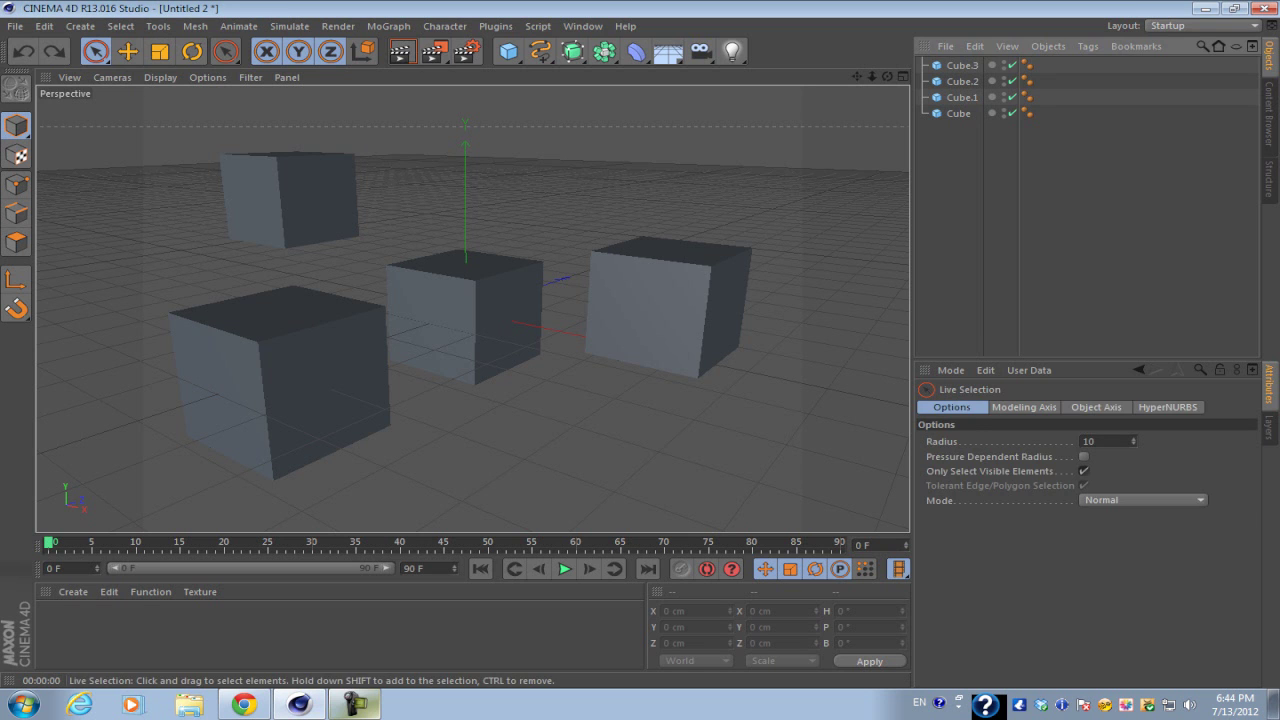
{"action": "left_click", "coordinate": [330, 200]}
{"action": "left_click", "coordinate": [465, 320]}
{"action": "left_click", "coordinate": [665, 305]}
{"action": "left_click", "coordinate": [280, 400]}
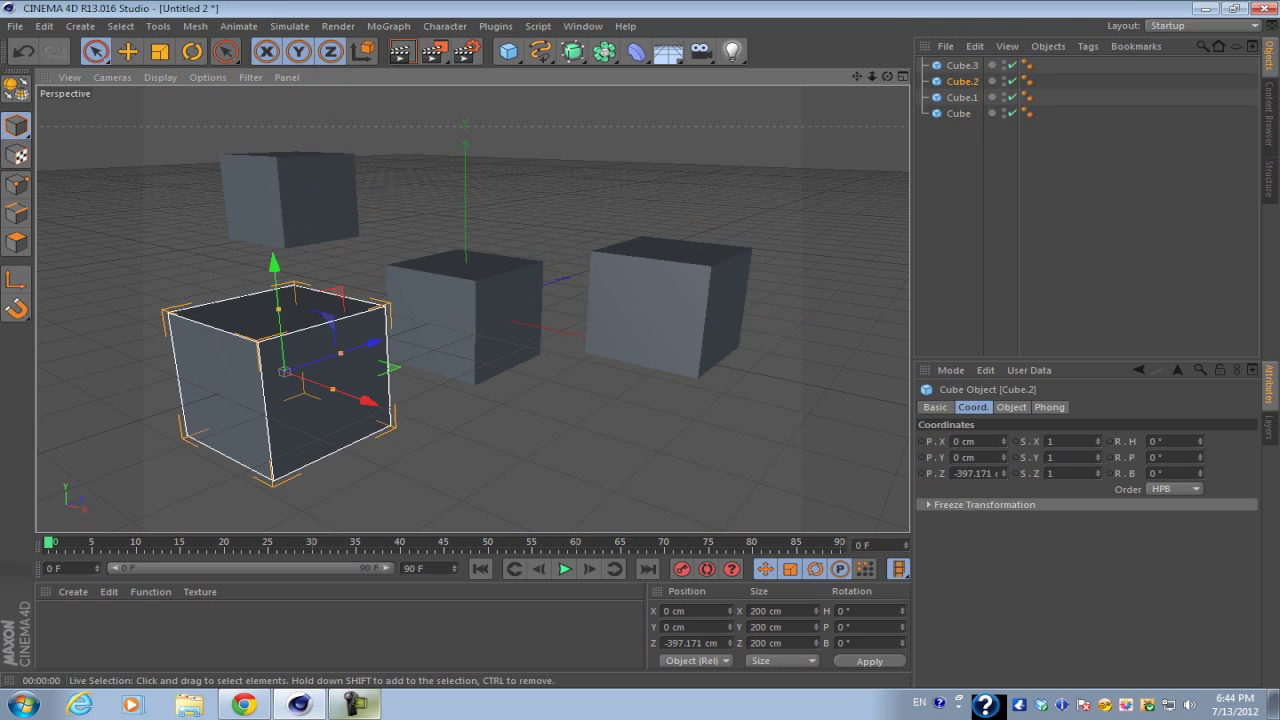
{"action": "left_click", "coordinate": [285, 200]}
{"action": "left_click", "coordinate": [665, 305]}
{"action": "left_click", "coordinate": [280, 390]}
{"action": "left_click", "coordinate": [290, 200]}
{"action": "left_click", "coordinate": [465, 320]}
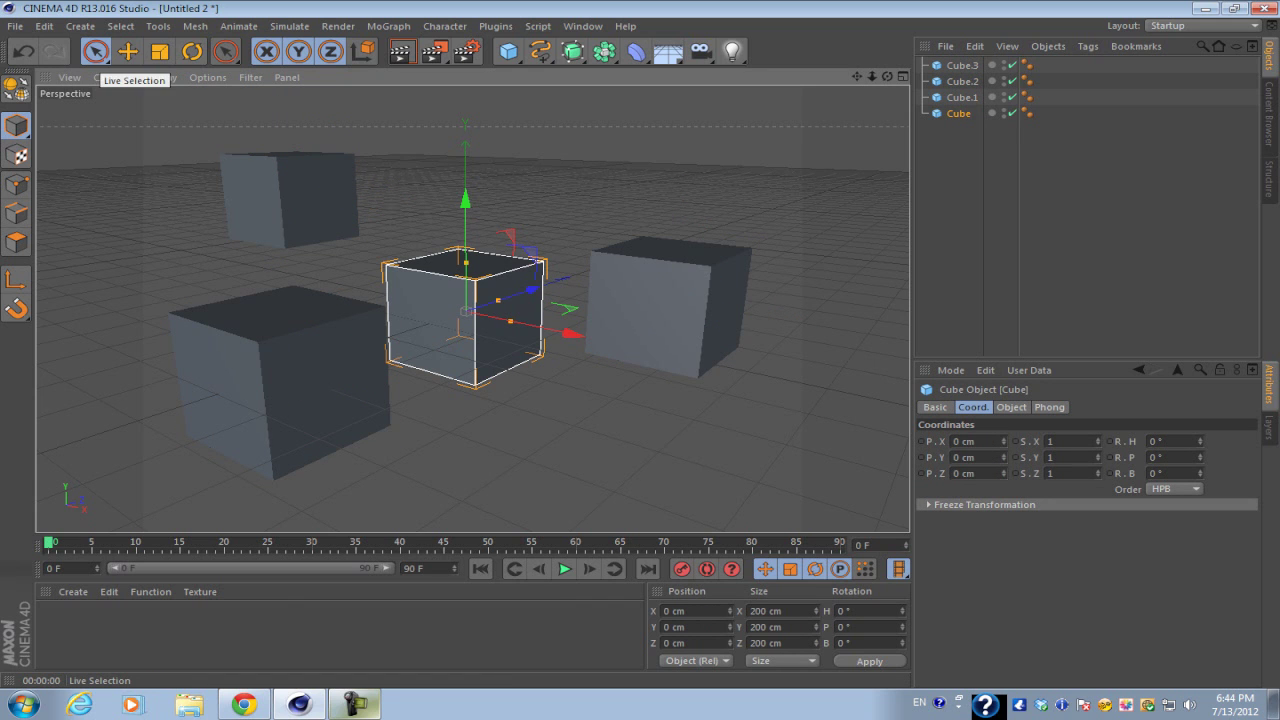
- Select all four cubes together with Rectangle Selection
{"action": "left_click", "coordinate": [95, 53]}
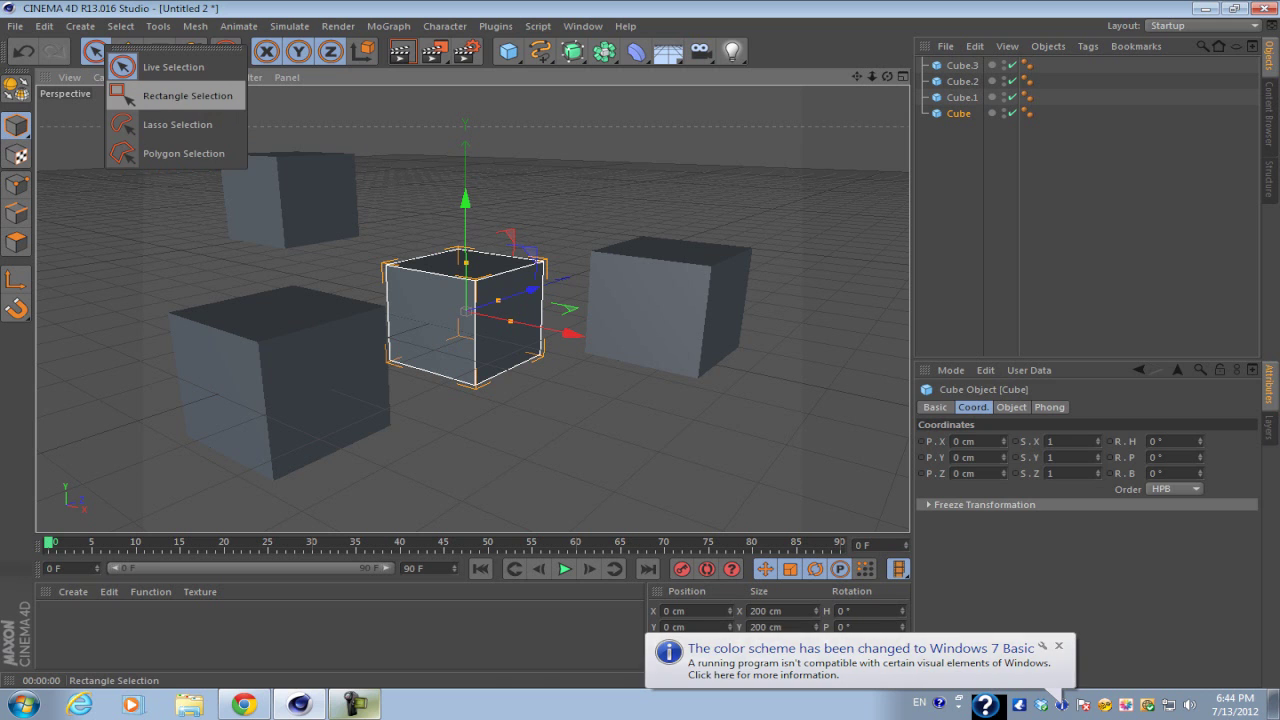
{"action": "left_click", "coordinate": [180, 96]}
{"action": "mouse_move", "coordinate": [127, 129]}
{"action": "left_mouse_down"}
{"action": "mouse_move", "coordinate": [411, 391]}
{"action": "mouse_move", "coordinate": [726, 463]}
{"action": "mouse_move", "coordinate": [820, 500]}
{"action": "mouse_move", "coordinate": [842, 482]}
{"action": "mouse_move", "coordinate": [836, 498]}
{"action": "mouse_move", "coordinate": [794, 478]}
{"action": "mouse_move", "coordinate": [815, 494]}
{"action": "left_mouse_up"}
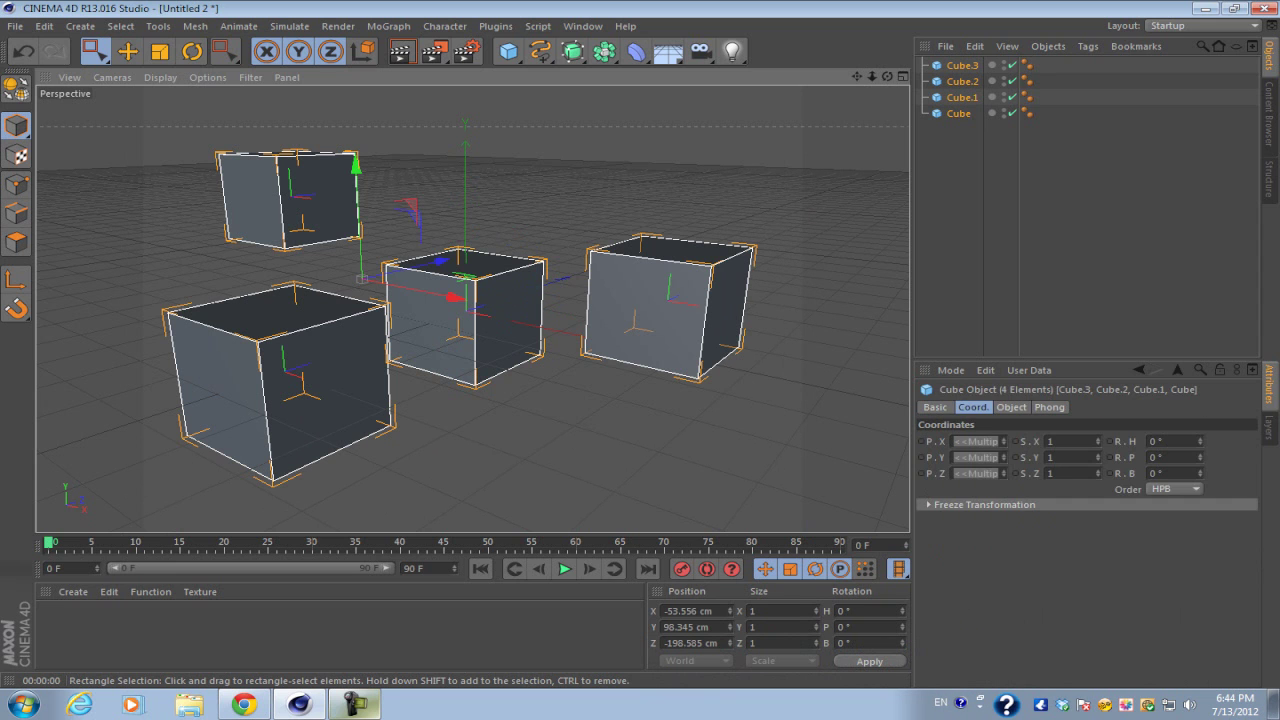
- Switch to Lasso Selection, look through the other selection tools, and return to Live Selection
{"action": "key", "text": "8"}
{"action": "mouse_move", "coordinate": [150, 122]}
{"action": "left_mouse_down"}
{"action": "mouse_move", "coordinate": [112, 230]}
{"action": "mouse_move", "coordinate": [490, 462]}
{"action": "mouse_move", "coordinate": [722, 188]}
{"action": "mouse_move", "coordinate": [152, 122]}
{"action": "left_mouse_up"}
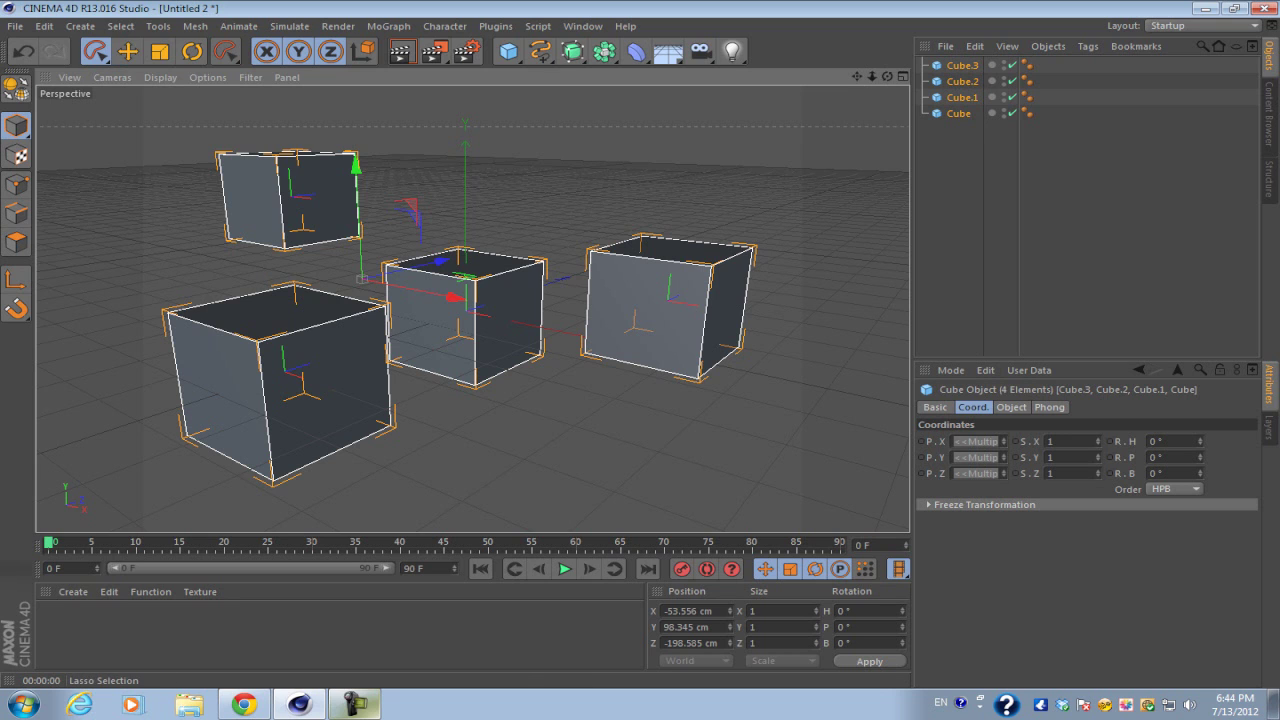
{"action": "left_click", "coordinate": [101, 51]}
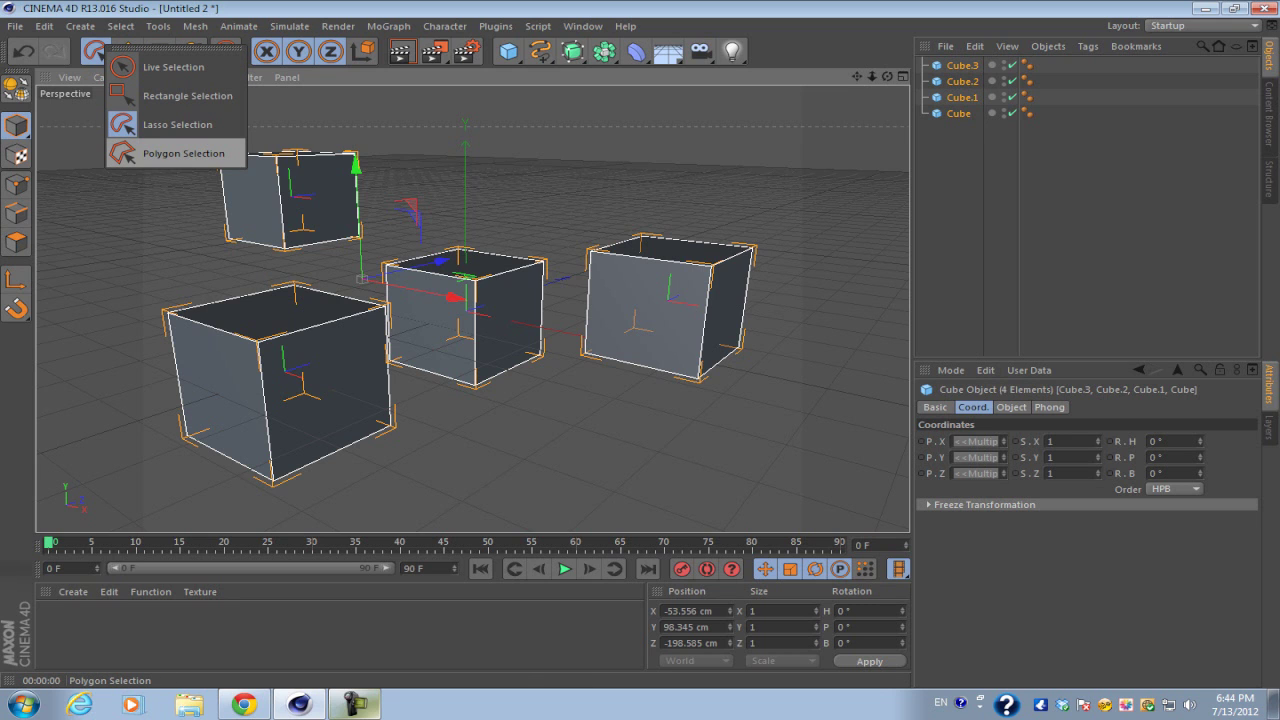
{"action": "left_click", "coordinate": [173, 67]}
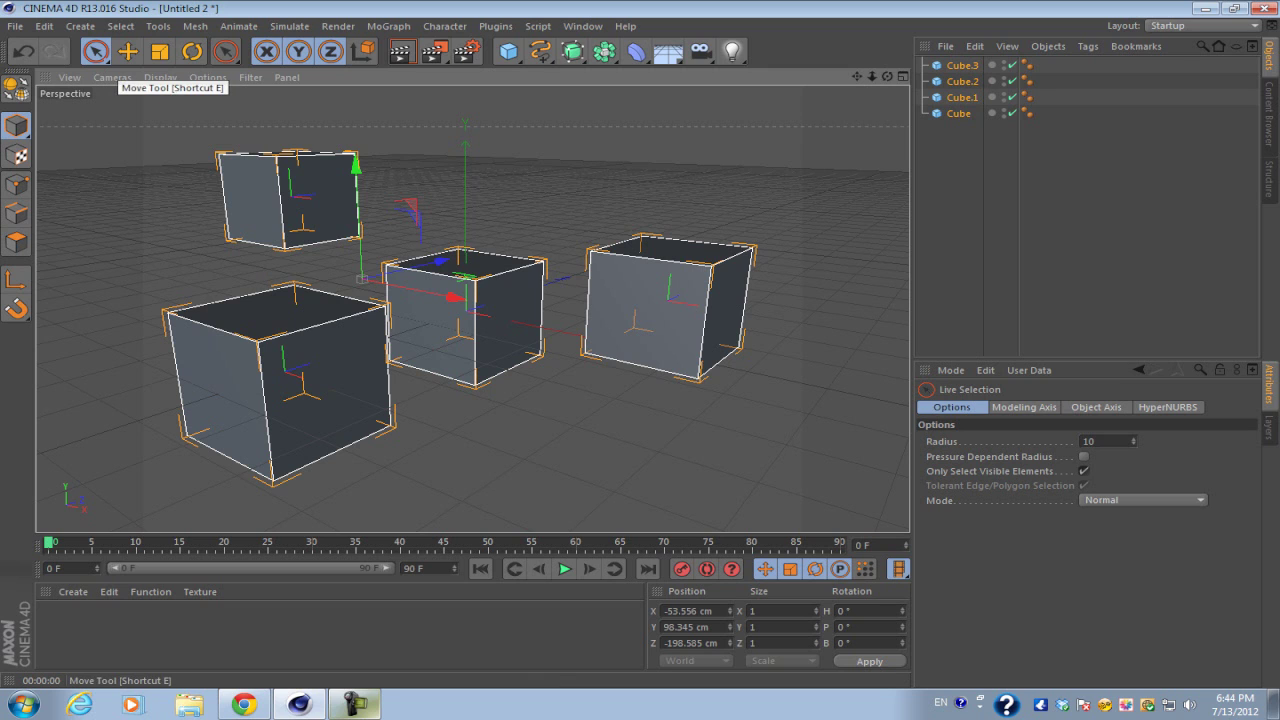
{"action": "left_click", "coordinate": [95, 52]}
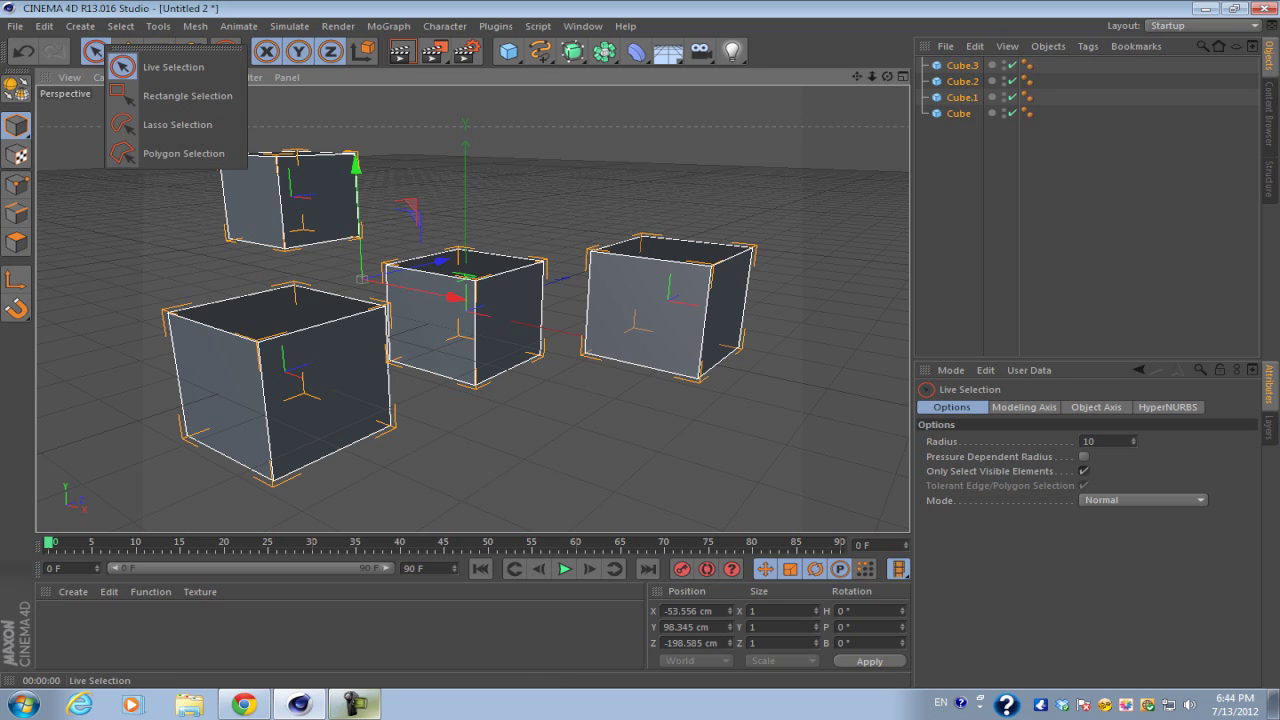
{"action": "left_click", "coordinate": [172, 67]}
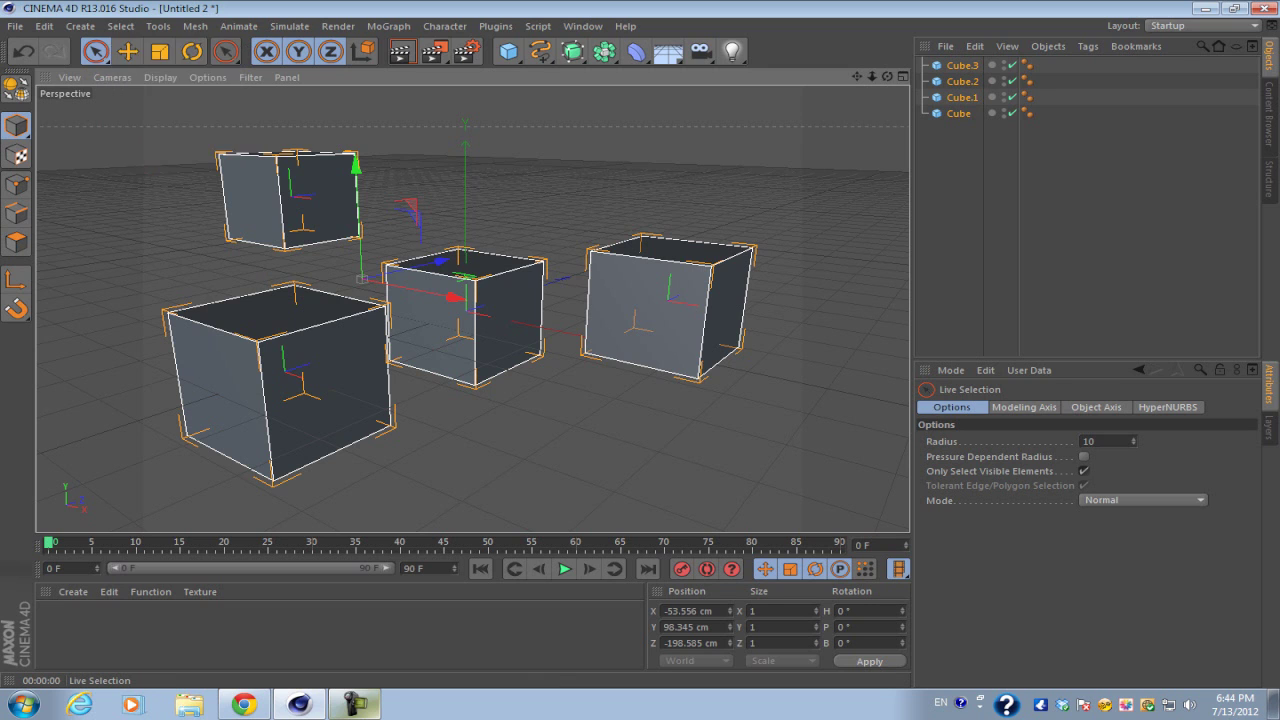
- Select the center cube and move it to about 77 cm in Y and 18 cm in X
{"action": "left_click", "coordinate": [128, 52]}
{"action": "left_click", "coordinate": [515, 297]}
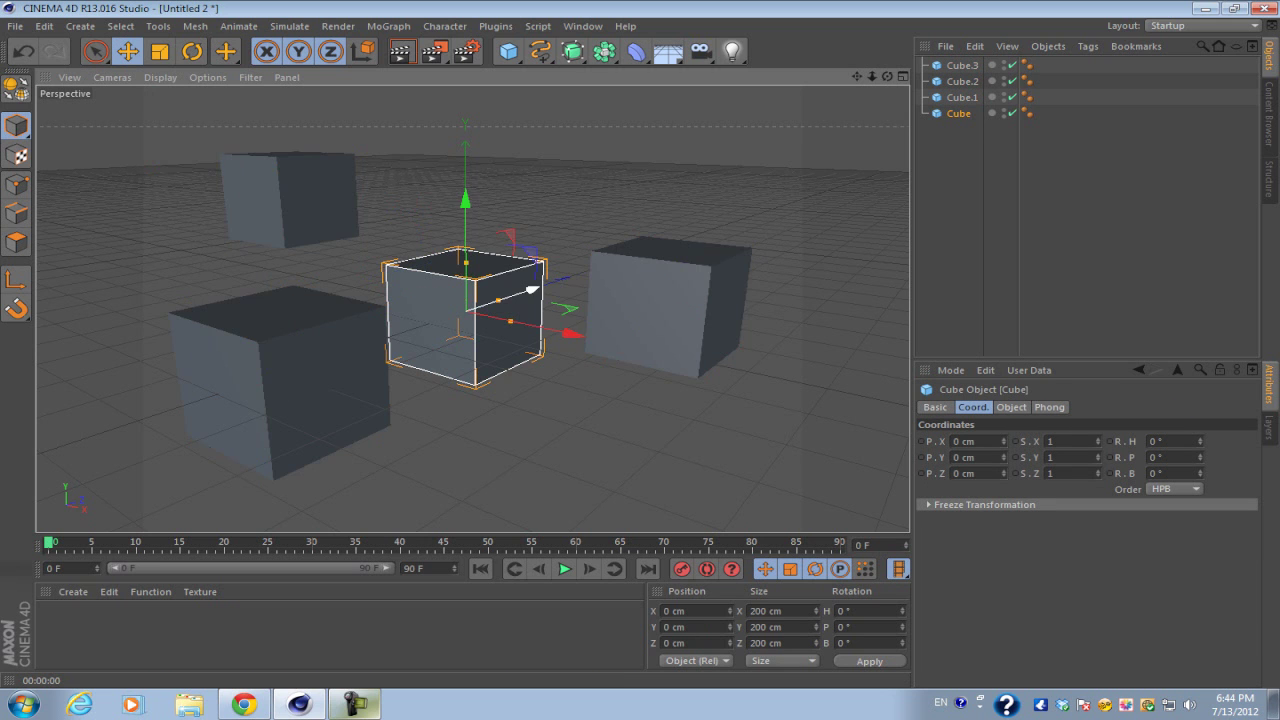
{"action": "scroll", "coordinate": [515, 295], "scroll_direction": "up", "scroll_amount": 5}
{"action": "left_click_drag", "start_coordinate": [462, 203], "coordinate": [462, 142]}
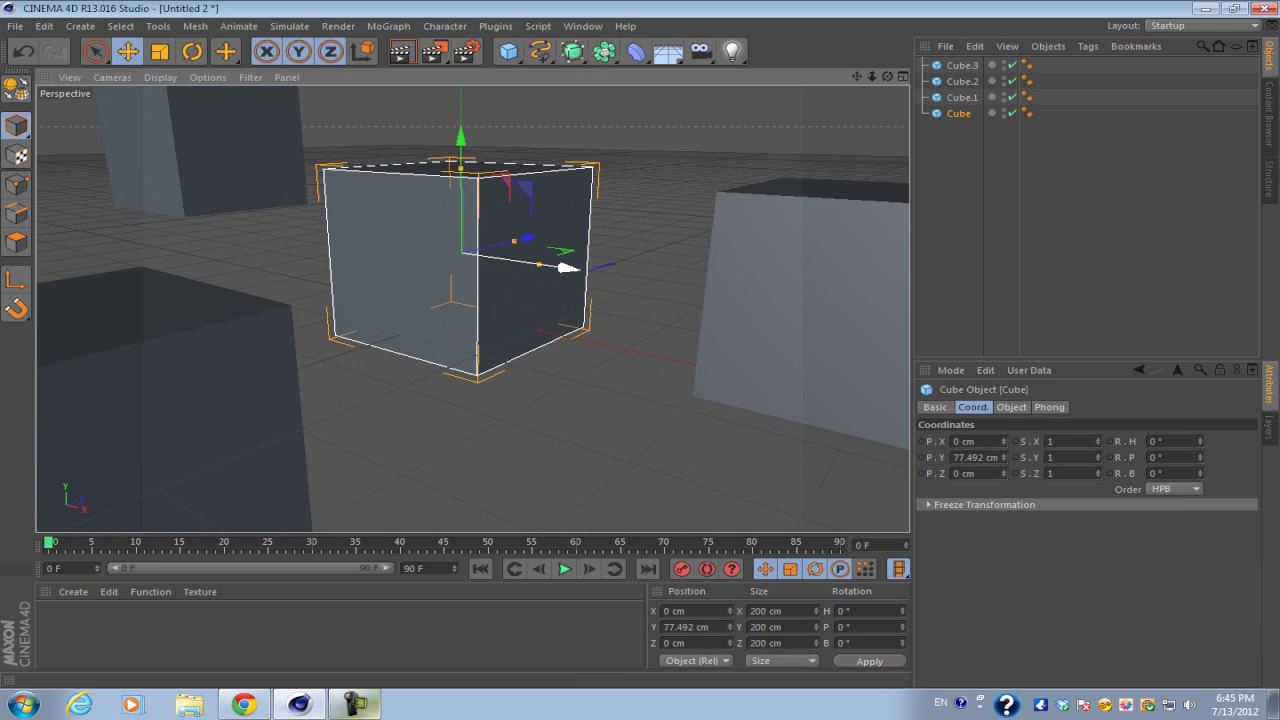
{"action": "mouse_move", "coordinate": [568, 268]}
{"action": "left_mouse_down"}
{"action": "mouse_move", "coordinate": [611, 276]}
{"action": "mouse_move", "coordinate": [585, 271]}
{"action": "left_mouse_up"}
- Scale the center cube into a long box measuring about 508 by 217 by 280 cm
{"action": "left_click", "coordinate": [159, 52]}
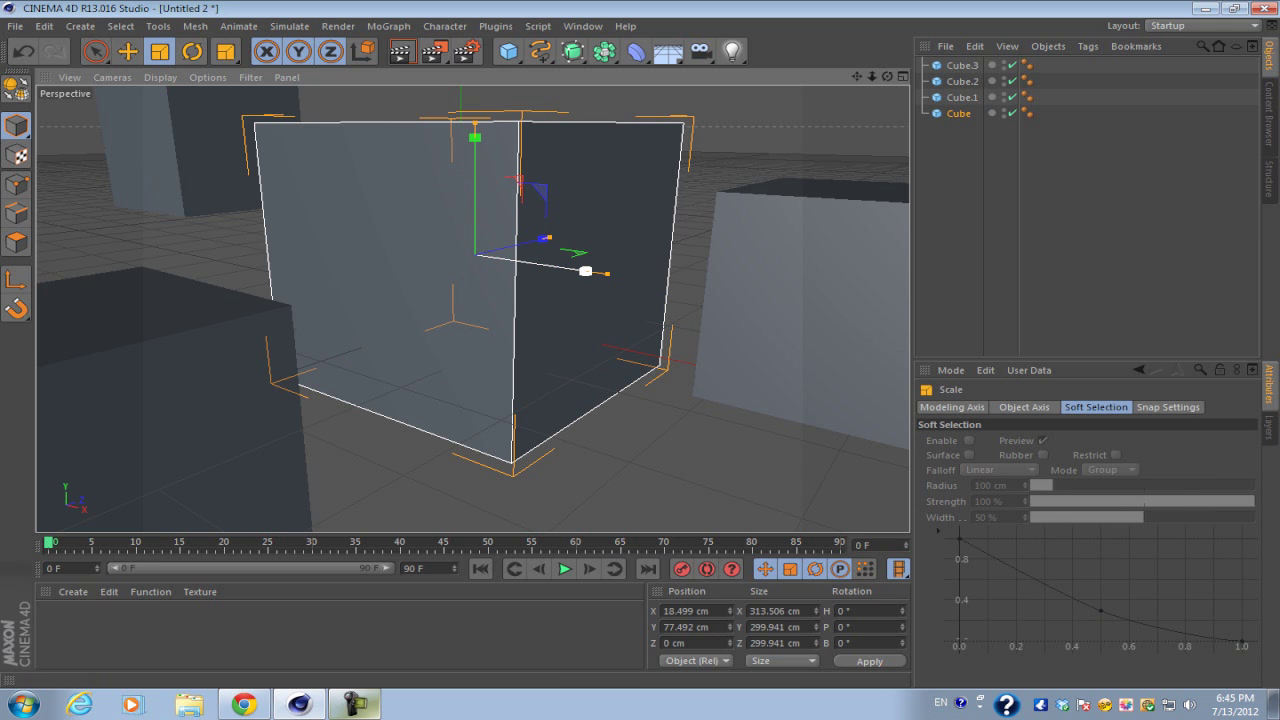
{"action": "left_click_drag", "start_coordinate": [585, 271], "coordinate": [710, 289]}
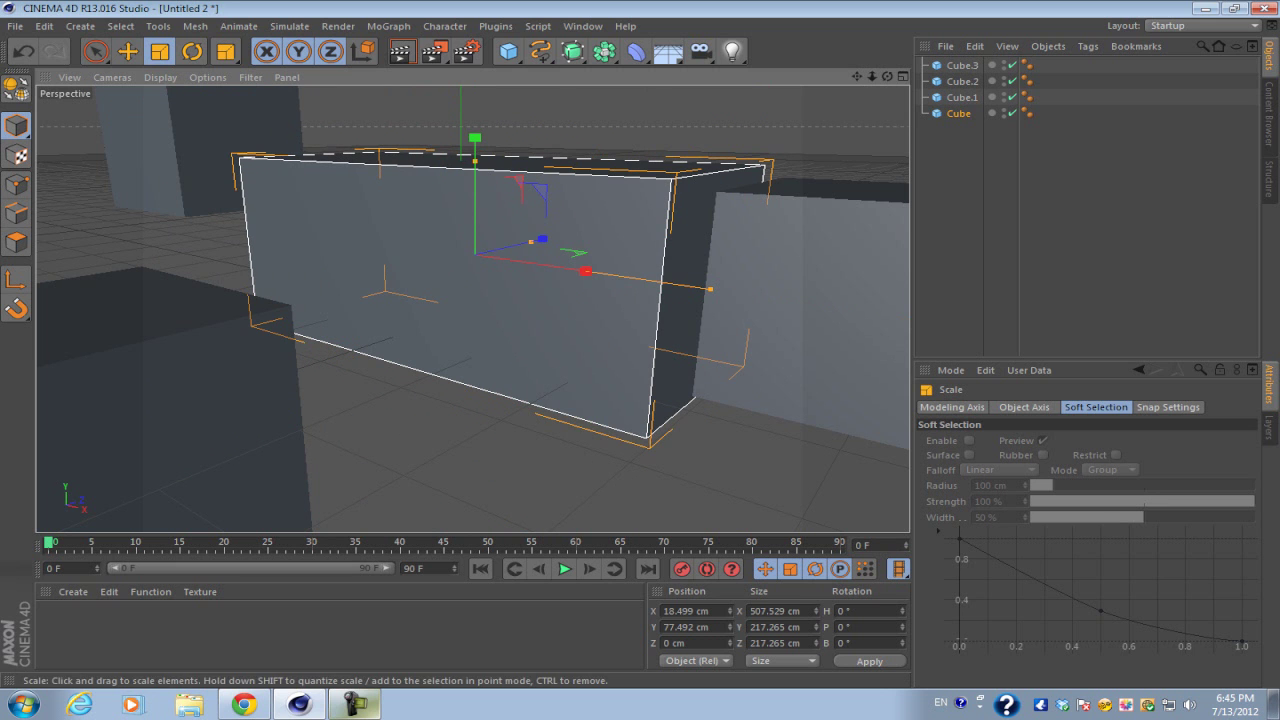
{"action": "mouse_move", "coordinate": [541, 239]}
{"action": "left_mouse_down"}
{"action": "mouse_move", "coordinate": [592, 227]}
{"action": "mouse_move", "coordinate": [543, 238]}
{"action": "left_mouse_up"}
- Try a small rotation on the stretched cube, undo it, and return to Live Selection
{"action": "key", "text": "r"}
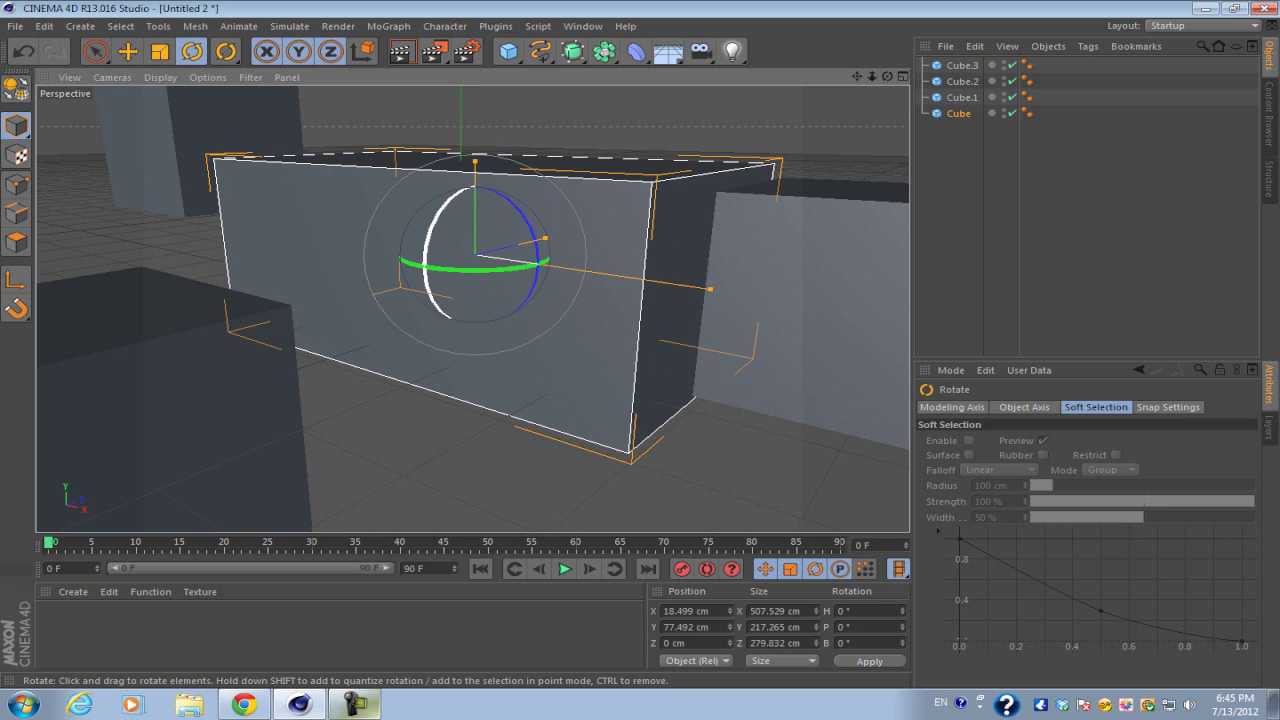
{"action": "mouse_move", "coordinate": [476, 268]}
{"action": "left_mouse_down"}
{"action": "mouse_move", "coordinate": [530, 270]}
{"action": "mouse_move", "coordinate": [482, 272]}
{"action": "left_mouse_up"}
{"action": "key", "text": "ctrl+z"}
{"action": "key", "text": "space"}
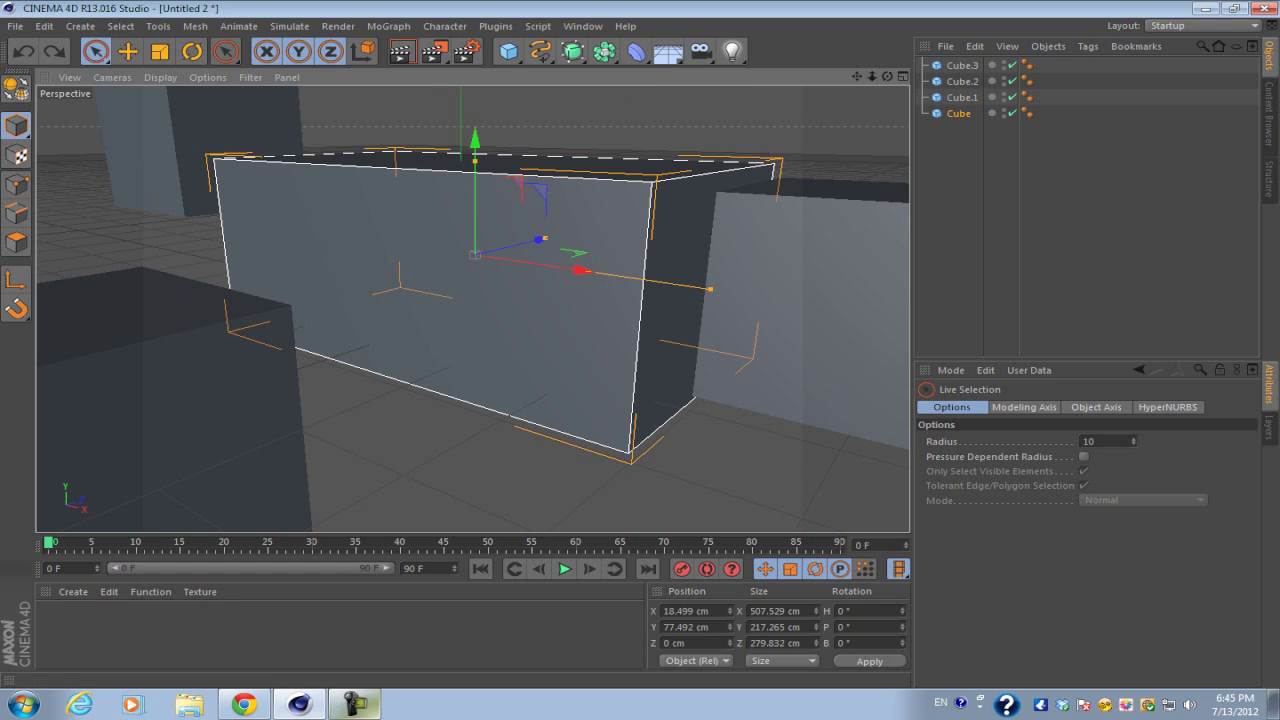
- Deselect the stretched cube, preview-render the active view, and return to the normal viewport display
{"action": "left_click", "coordinate": [426, 112]}
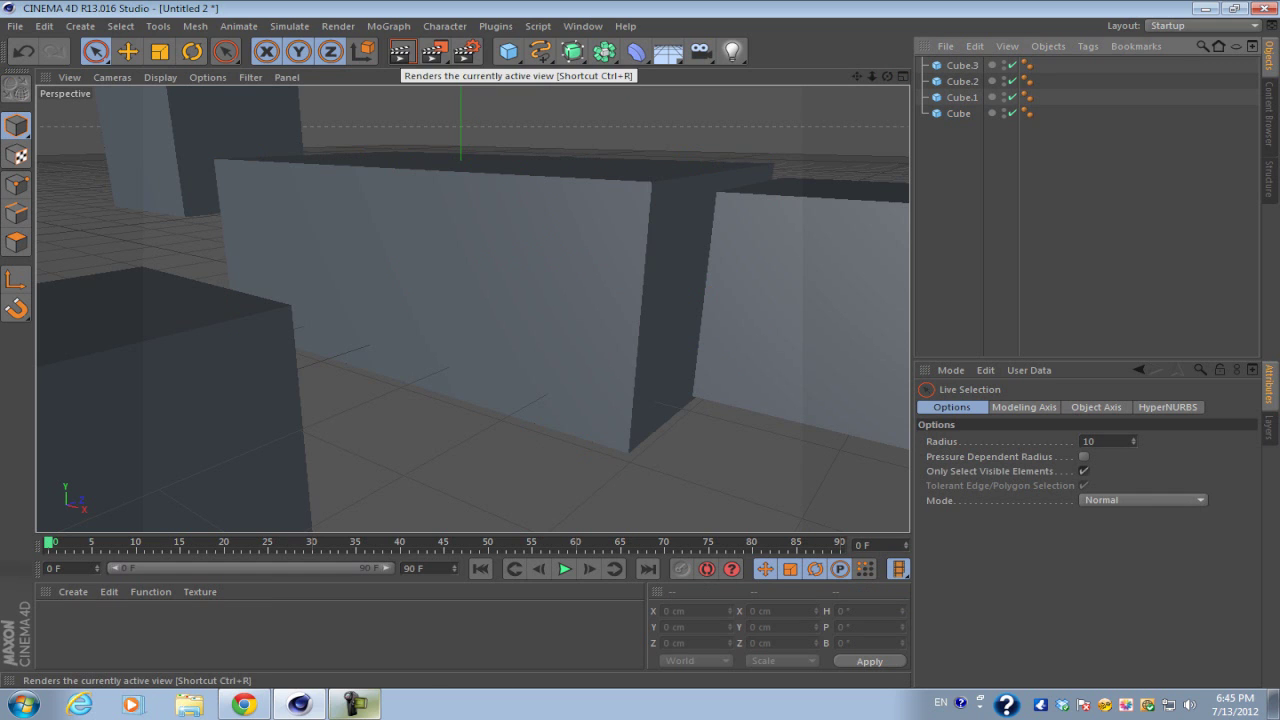
{"action": "left_click", "coordinate": [401, 51]}
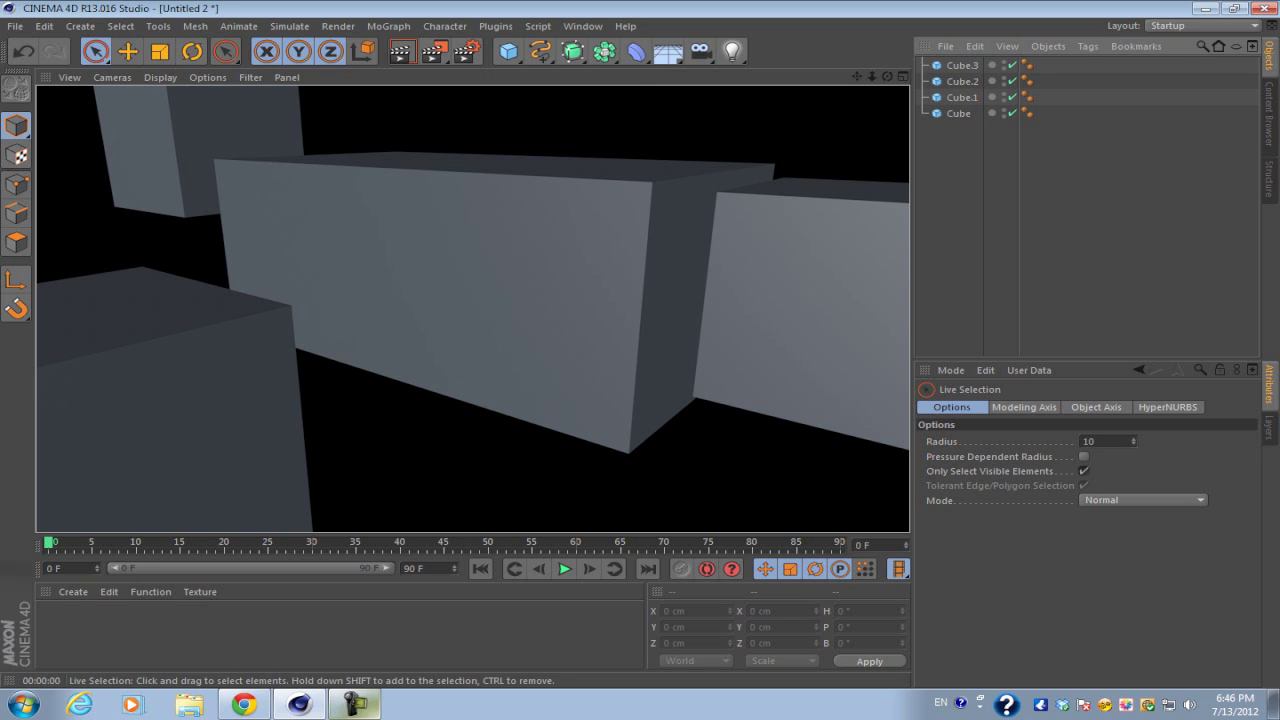
{"action": "left_click", "coordinate": [400, 120]}
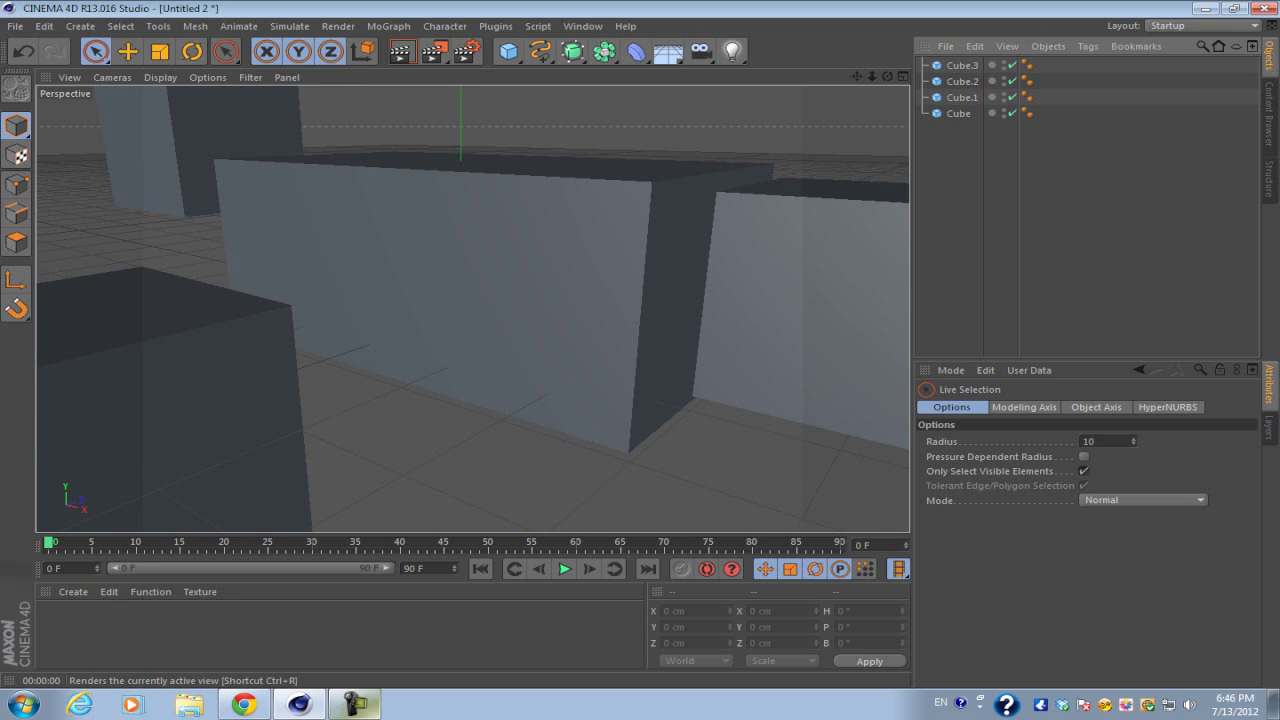
- Move to frame 24, render that frame in the Picture Viewer, and close the viewer after checking the image
{"action": "mouse_move", "coordinate": [51, 551]}
{"action": "left_mouse_down"}
{"action": "mouse_move", "coordinate": [334, 551]}
{"action": "mouse_move", "coordinate": [58, 551]}
{"action": "left_mouse_up"}
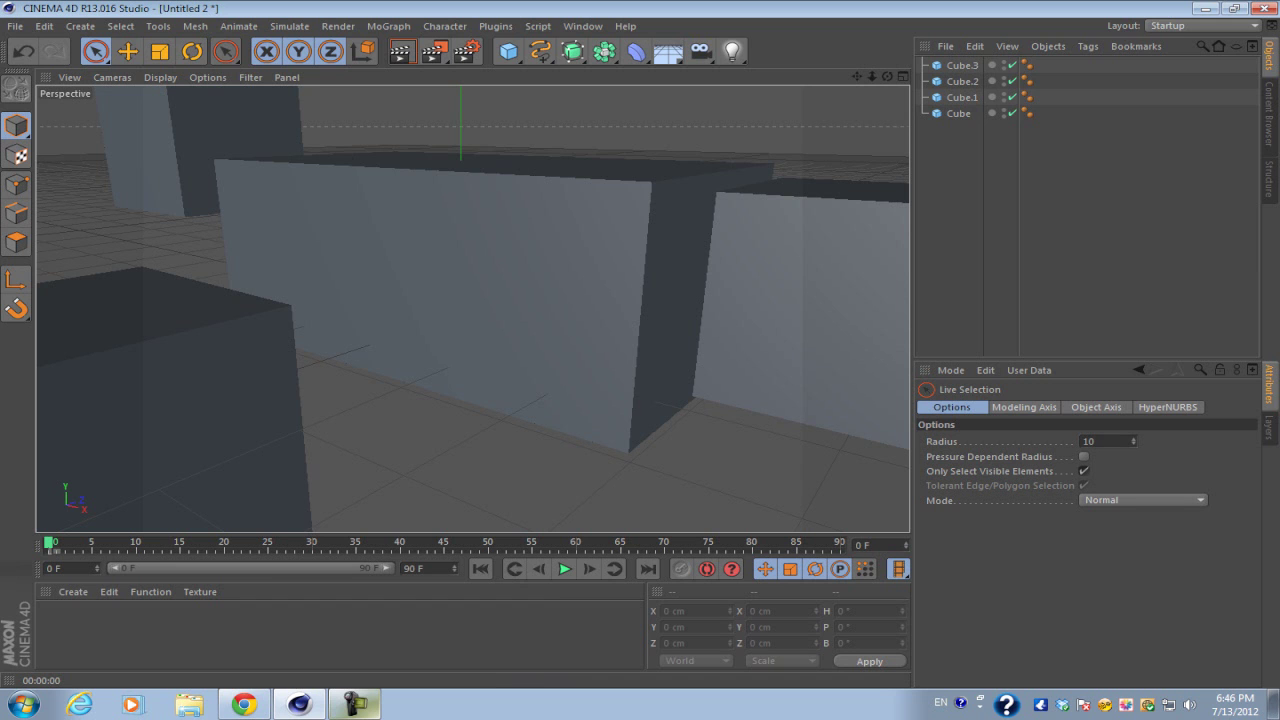
{"action": "left_click_drag", "start_coordinate": [51, 543], "coordinate": [261, 543]}
{"action": "scroll", "coordinate": [329, 398], "scroll_direction": "down", "scroll_amount": 5}
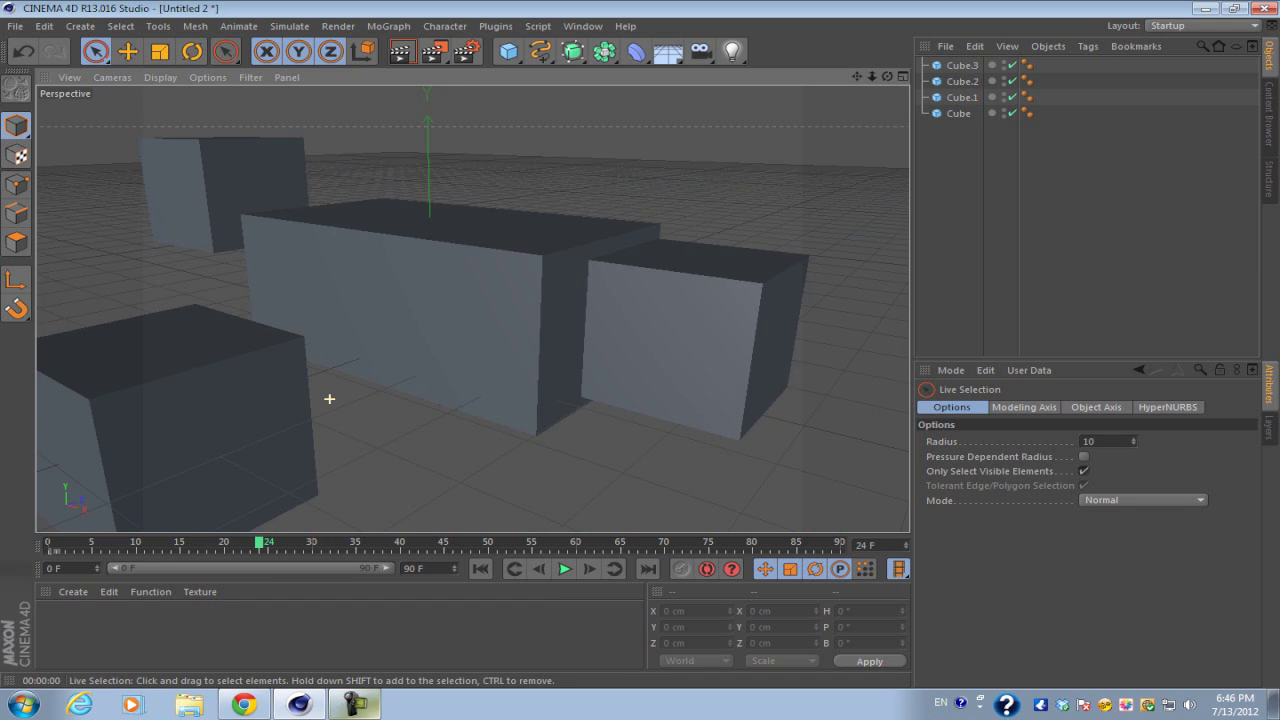
{"action": "scroll", "coordinate": [331, 397], "scroll_direction": "up", "scroll_amount": 5}
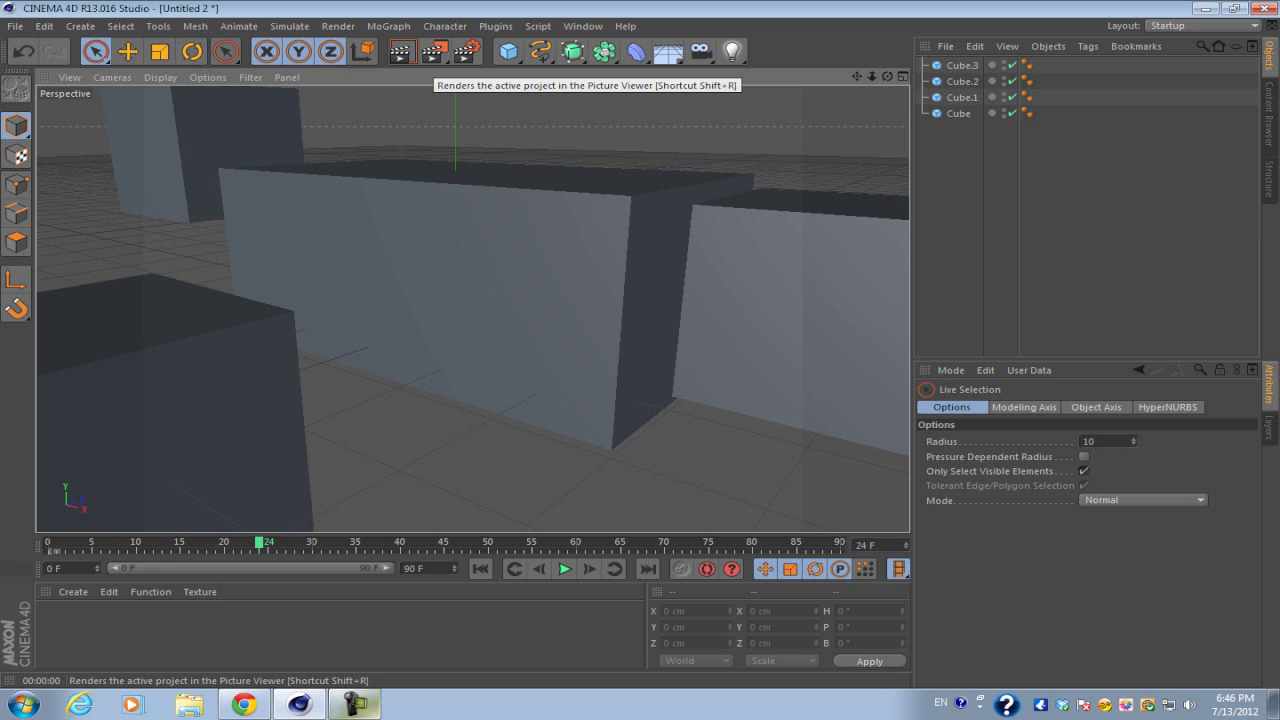
{"action": "left_click", "coordinate": [434, 51]}
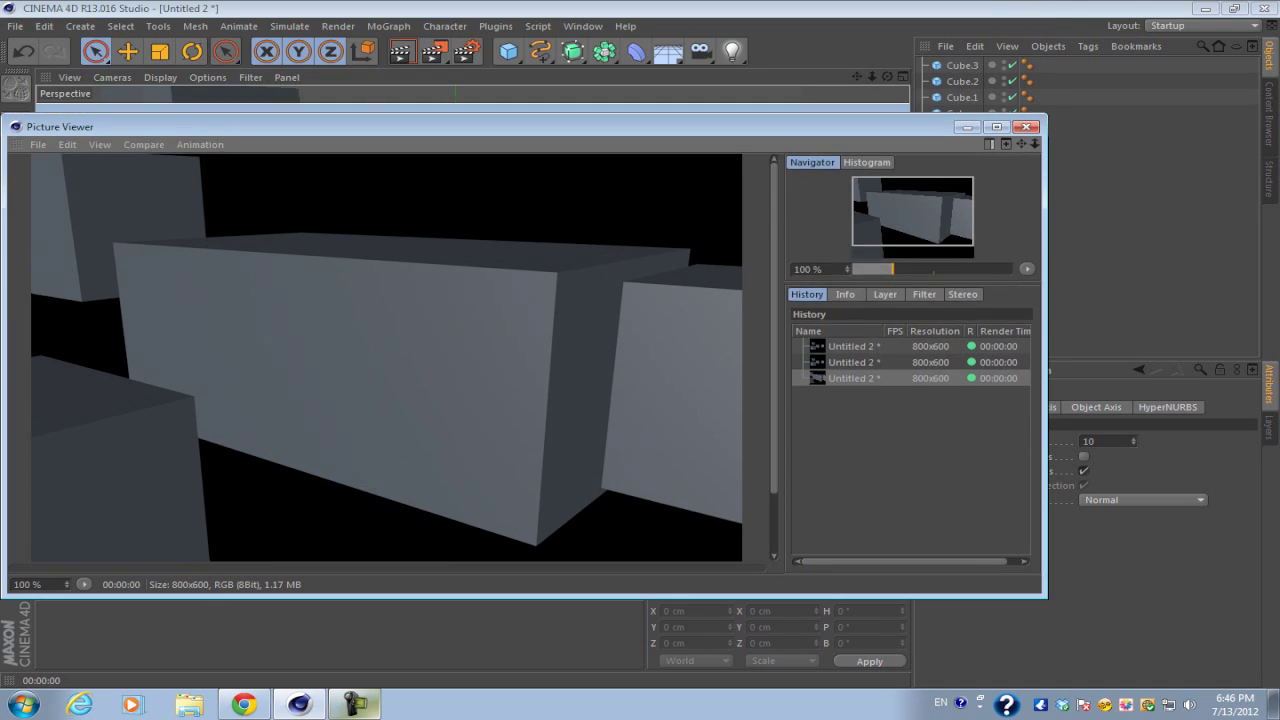
{"action": "left_click_drag", "start_coordinate": [525, 115], "coordinate": [525, 20]}
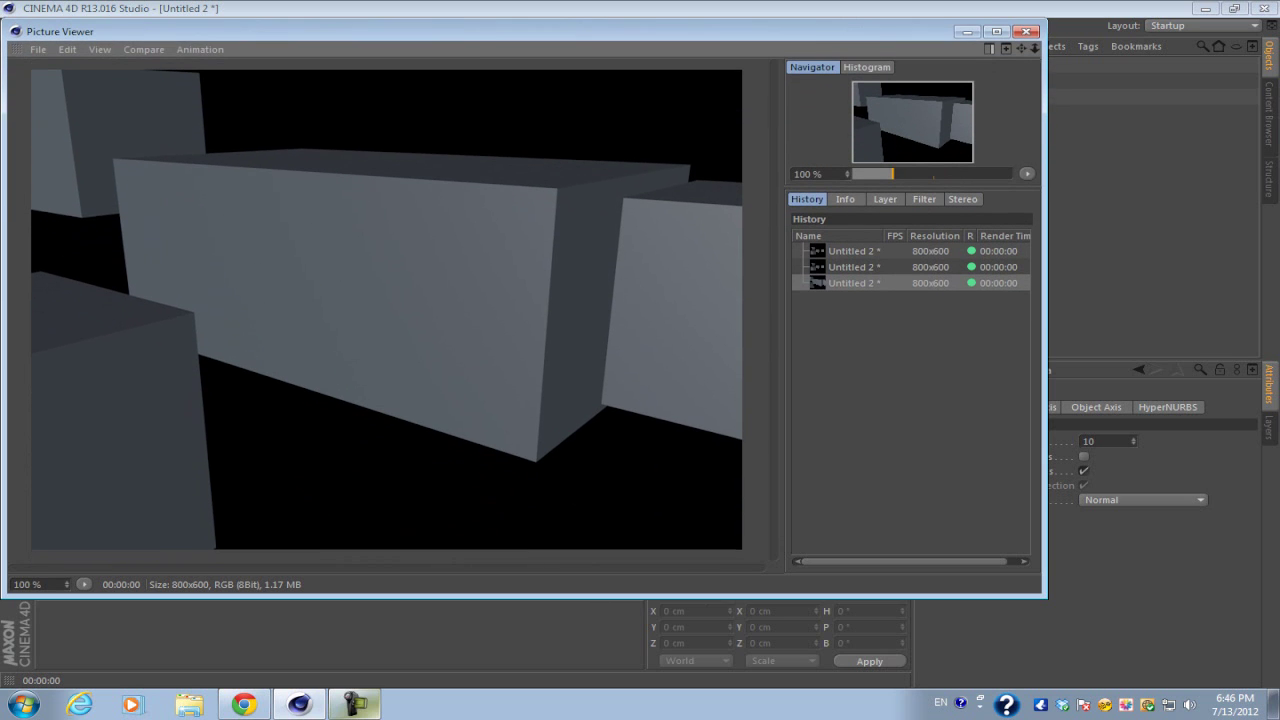
{"action": "left_click", "coordinate": [1026, 31]}
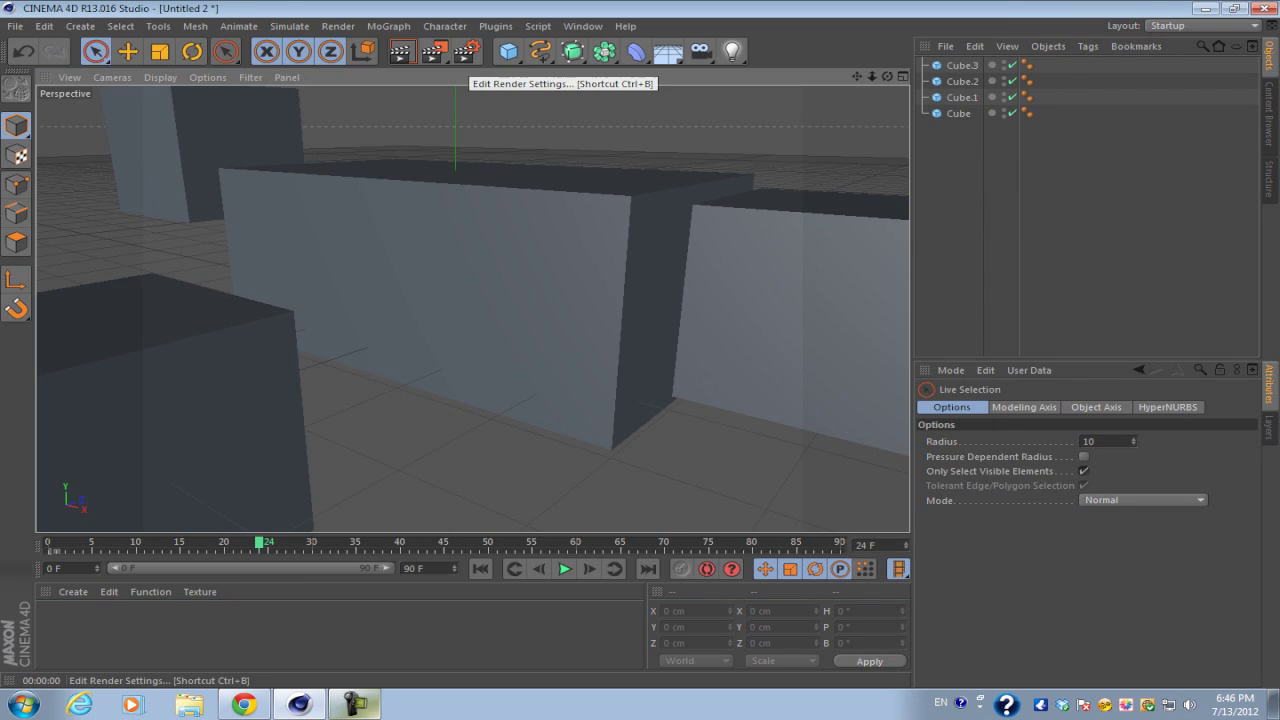
- Set the render output size to 1280 by 720 pixels in the render settings
{"action": "left_click", "coordinate": [466, 52]}
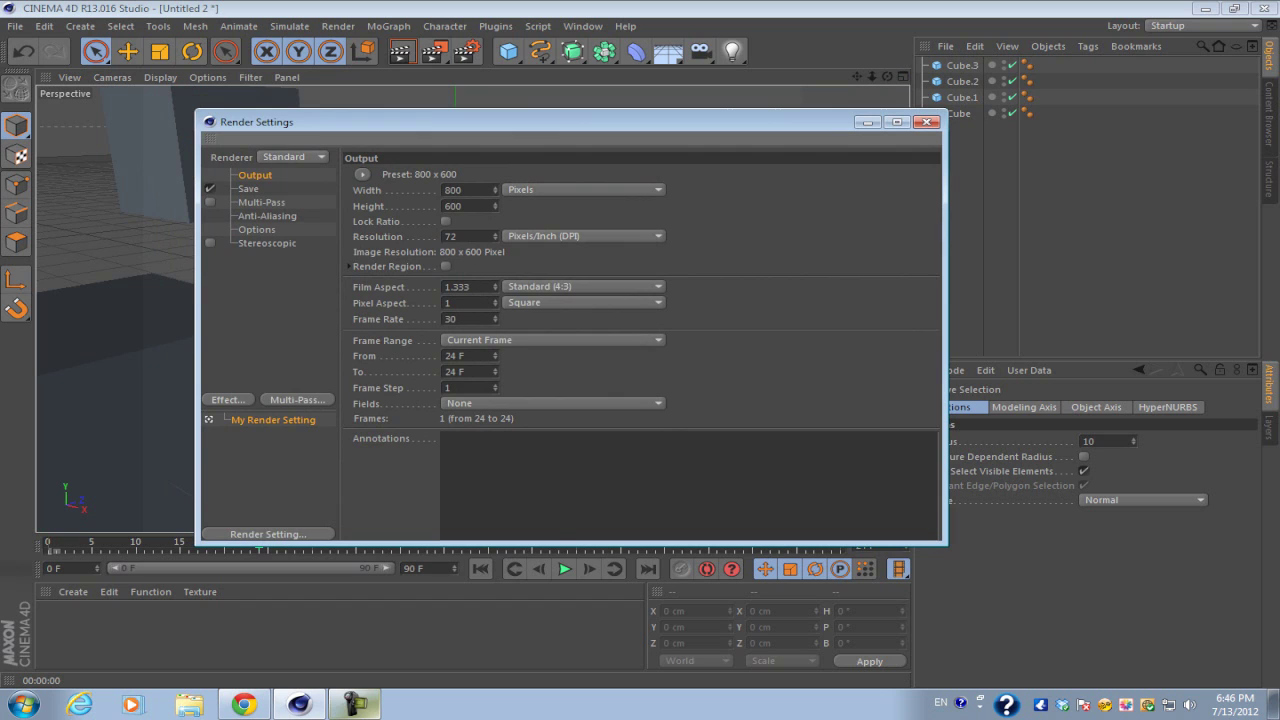
{"action": "double_click", "coordinate": [454, 190]}
{"action": "type", "text": "1280"}
{"action": "key", "text": "Tab"}
{"action": "type", "text": "7"}
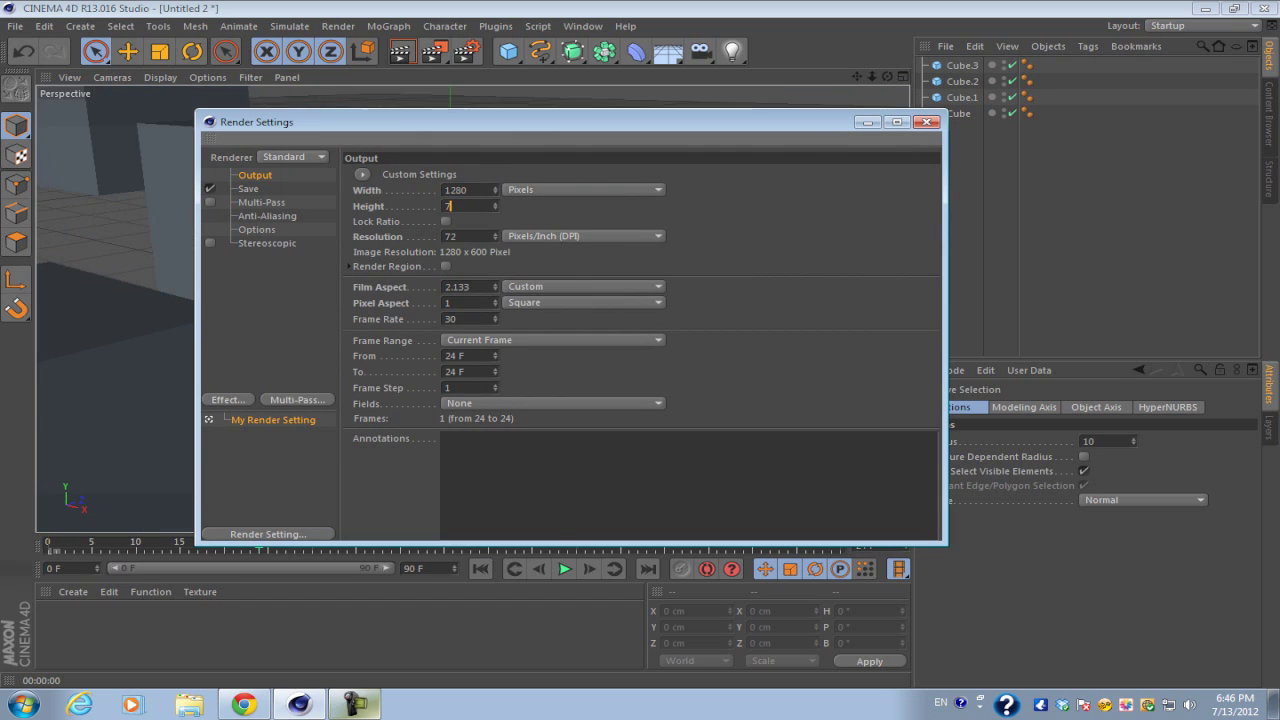
{"action": "type", "text": "20"}
{"action": "key", "text": "Return"}
- Set the output frame rate to 24 and close the render settings
{"action": "double_click", "coordinate": [451, 319]}
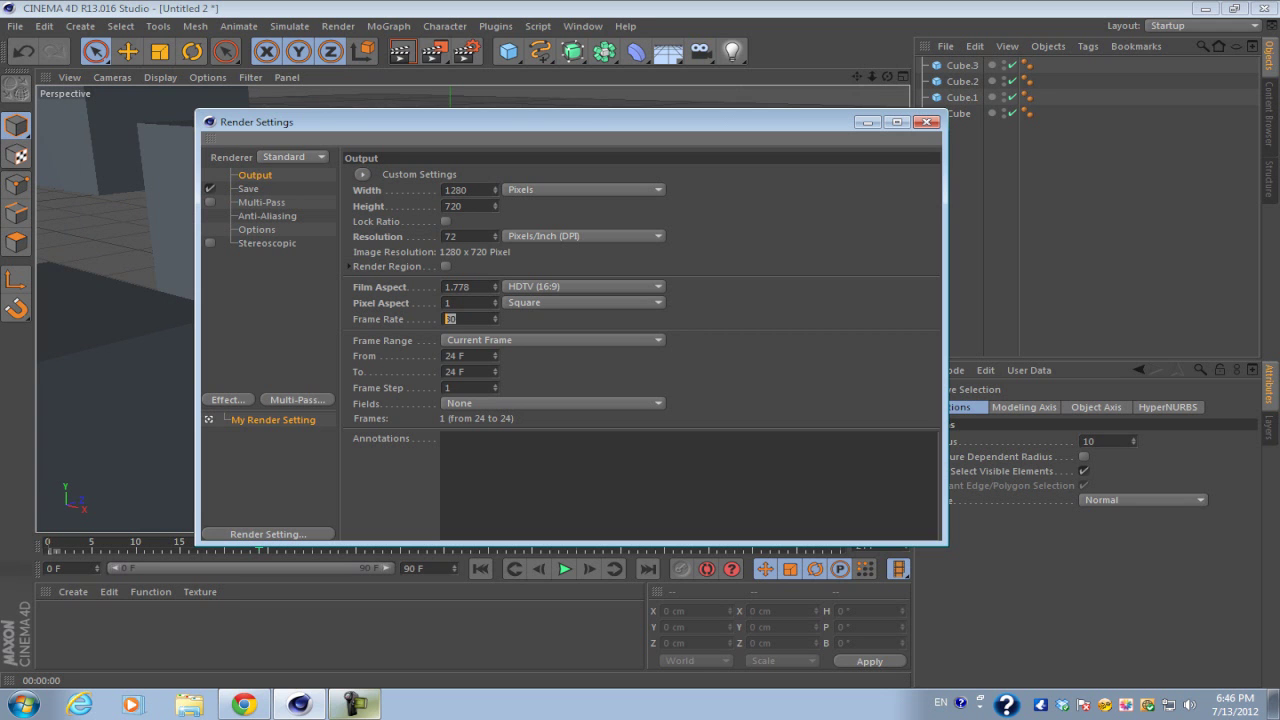
{"action": "type", "text": "24"}
{"action": "key", "text": "Return"}
{"action": "left_click_drag", "start_coordinate": [500, 122], "coordinate": [391, 102]}
{"action": "left_click", "coordinate": [818, 102]}
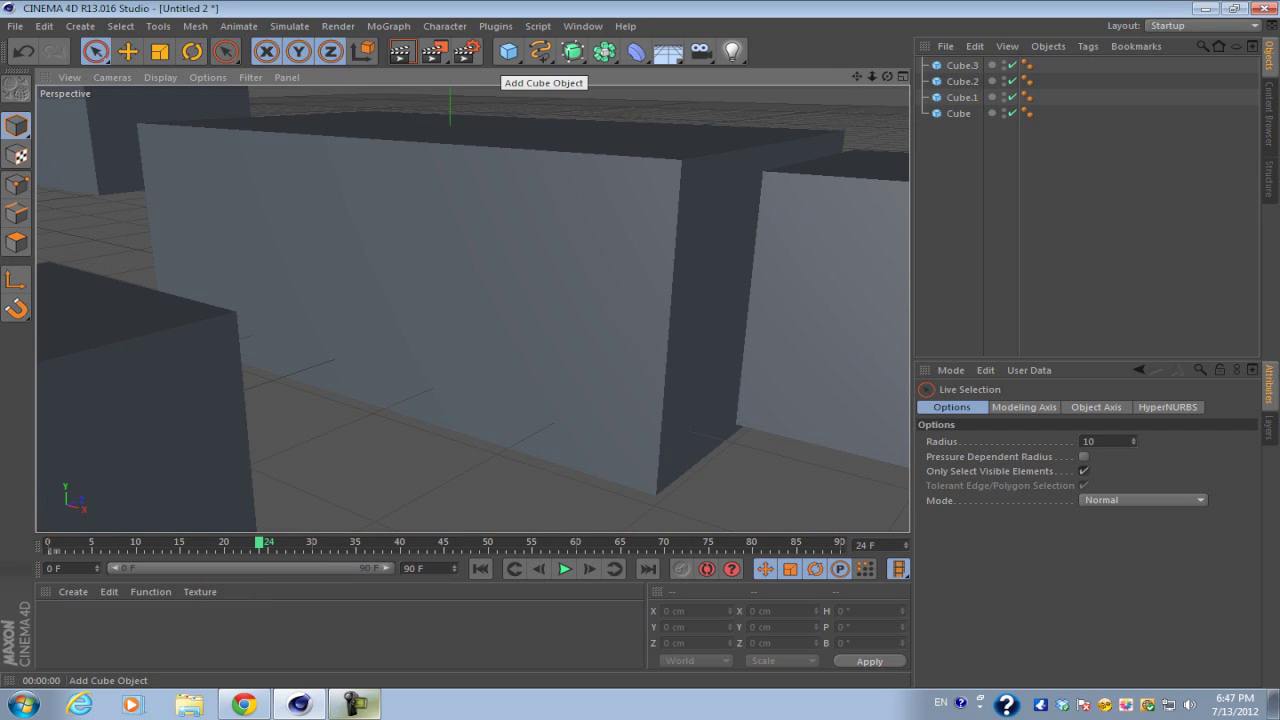
- Add a capsule and move it in front of the long cube, to about X 104, Y 71, Z -193 cm
{"action": "left_click", "coordinate": [508, 51]}
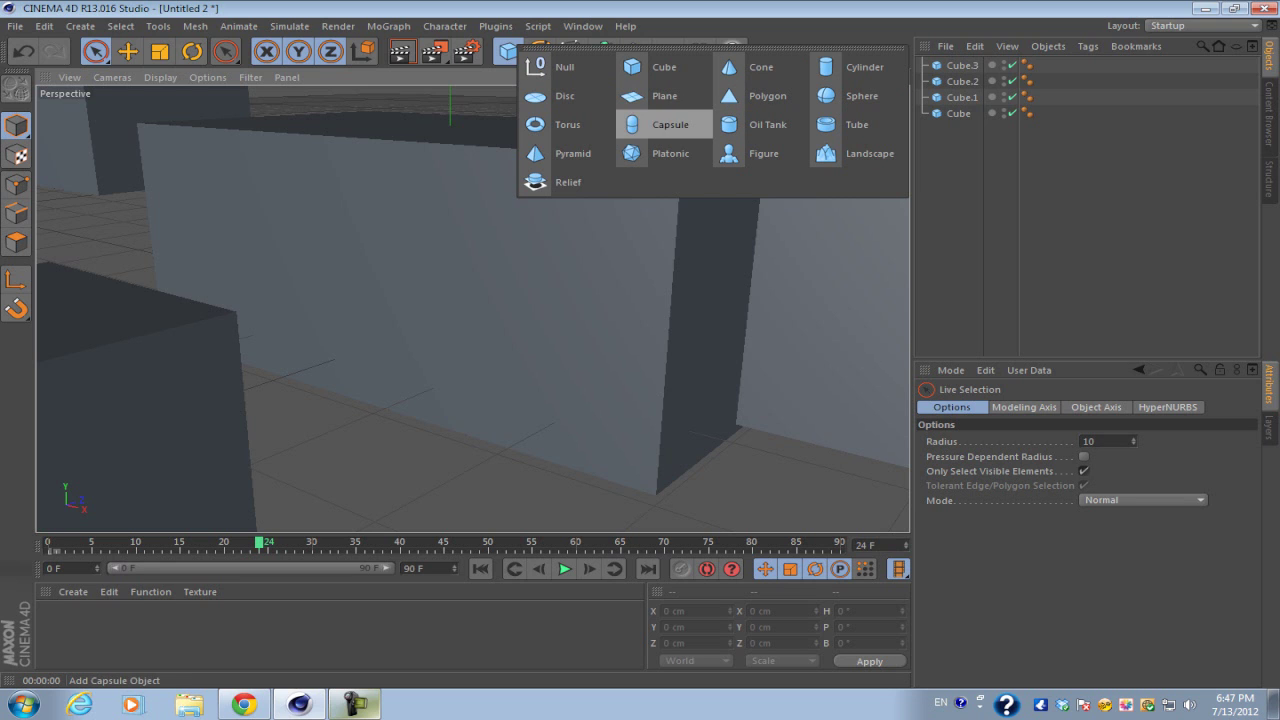
{"action": "left_click", "coordinate": [668, 124]}
{"action": "left_click_drag", "start_coordinate": [552, 340], "coordinate": [665, 366]}
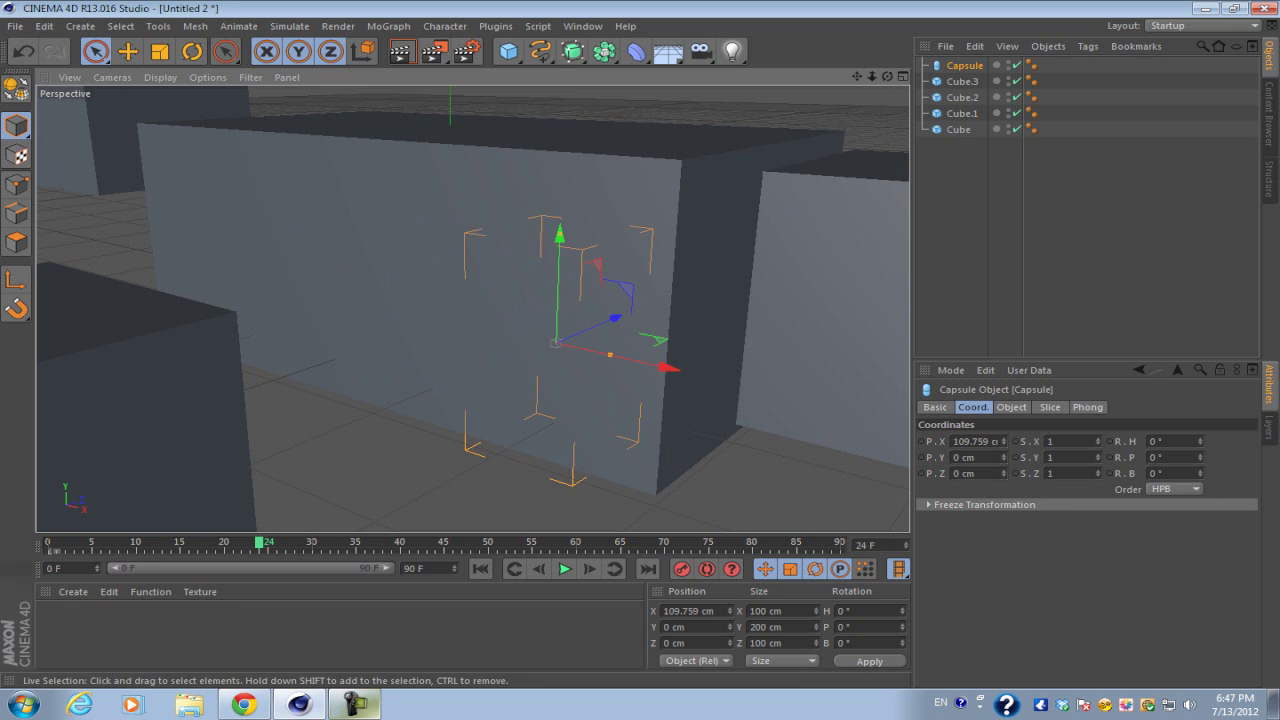
{"action": "left_click_drag", "start_coordinate": [615, 318], "coordinate": [466, 384]}
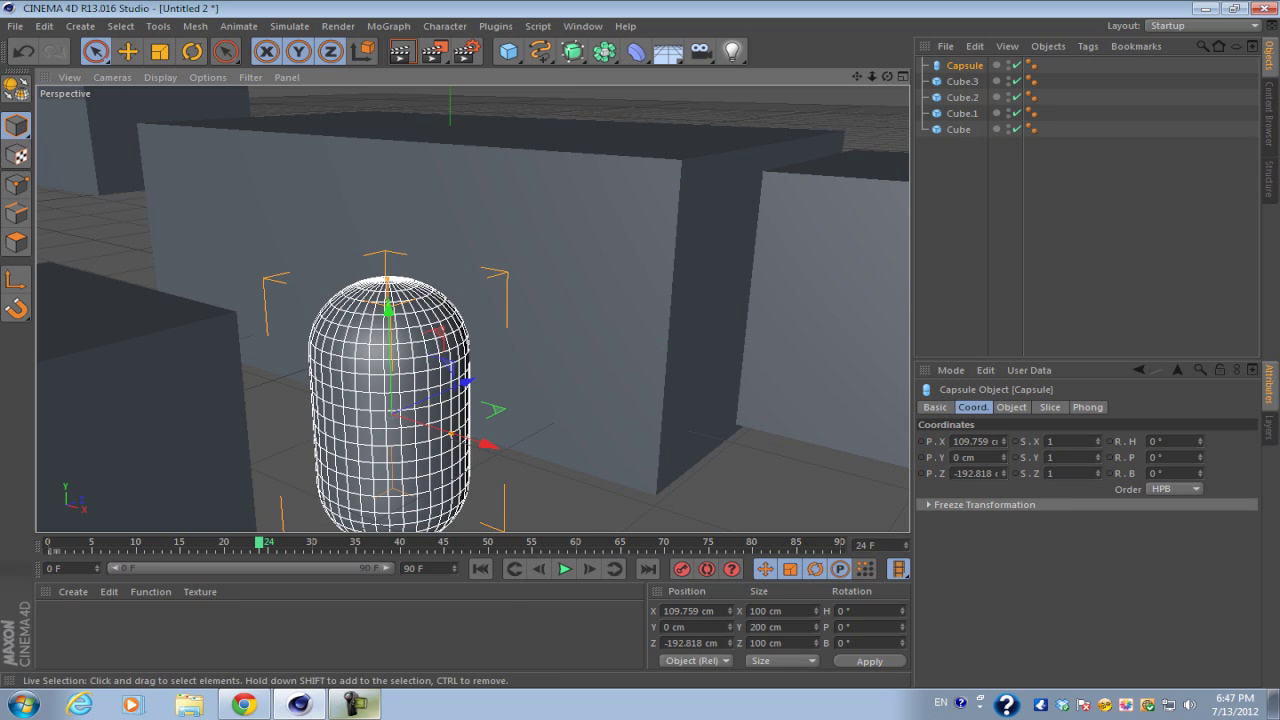
{"action": "left_click_drag", "start_coordinate": [388, 360], "coordinate": [384, 212]}
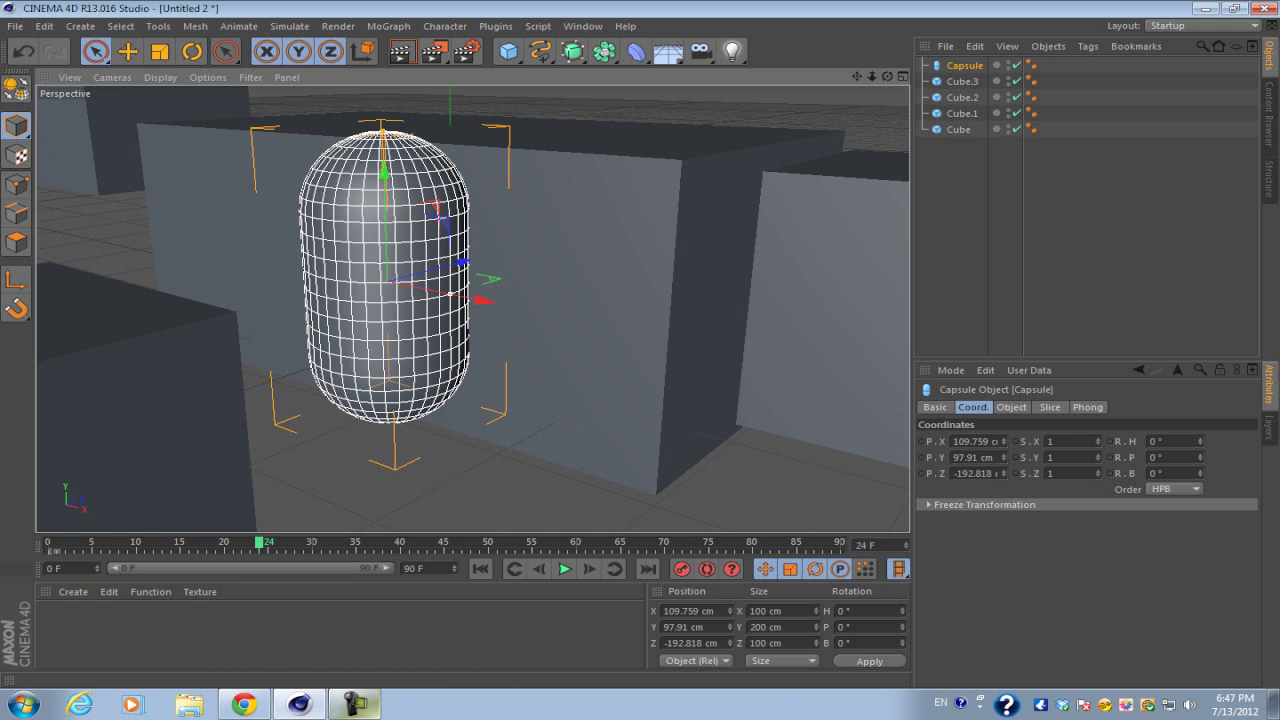
{"action": "left_click_drag", "start_coordinate": [470, 296], "coordinate": [656, 334]}
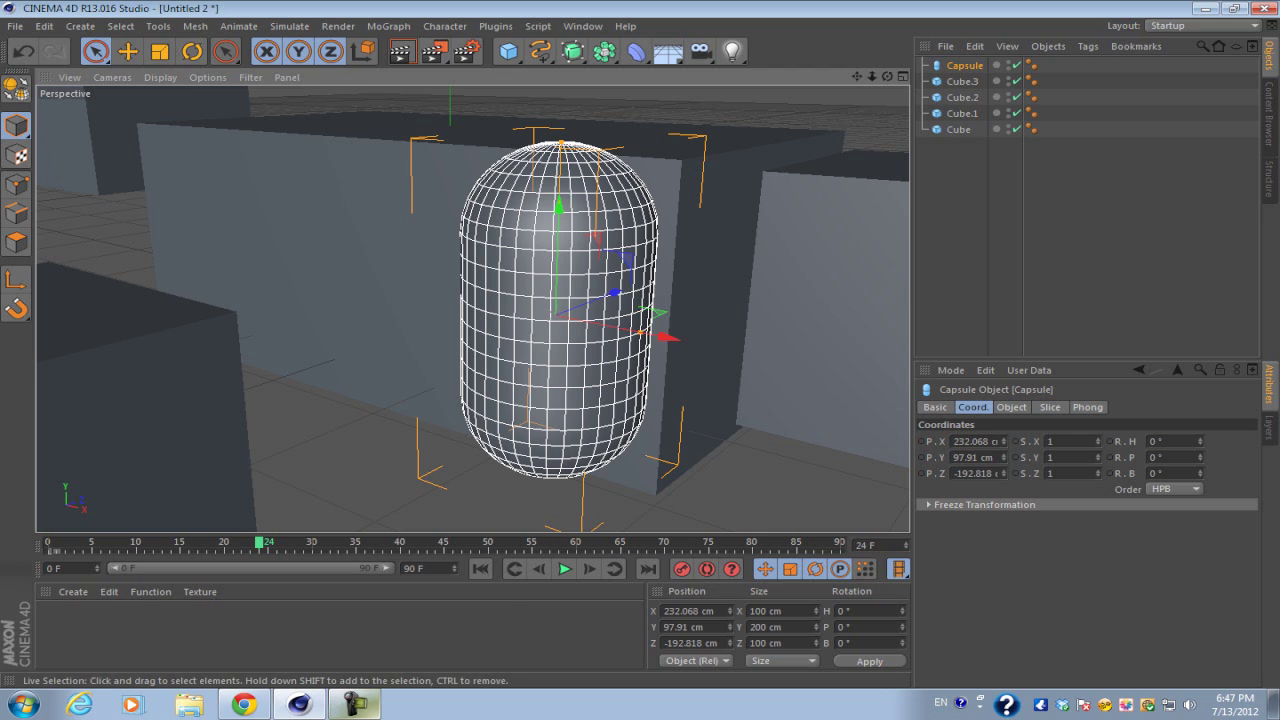
{"action": "left_click_drag", "start_coordinate": [665, 337], "coordinate": [476, 339]}
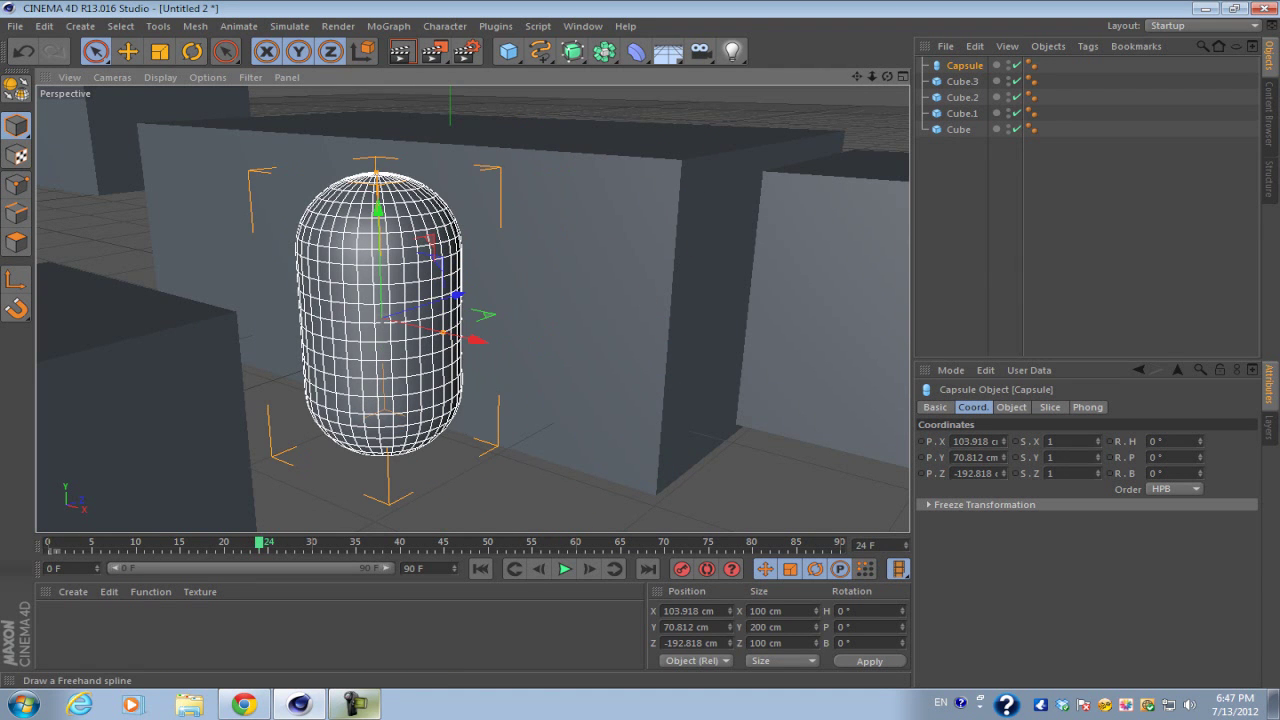
- Add an n-Side spline and move it beside the capsule, to about X 341, Y 0, Z -228 cm
{"action": "left_click", "coordinate": [540, 51]}
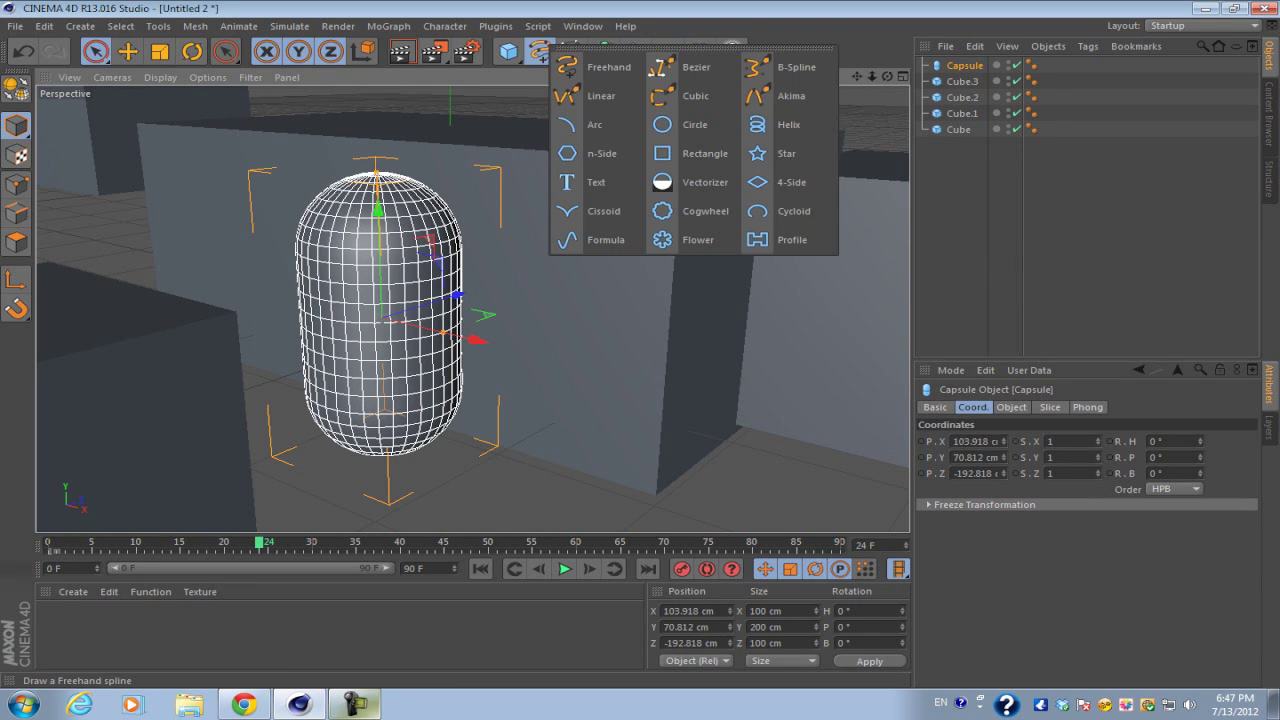
{"action": "key", "text": "Escape"}
{"action": "left_click", "coordinate": [540, 51]}
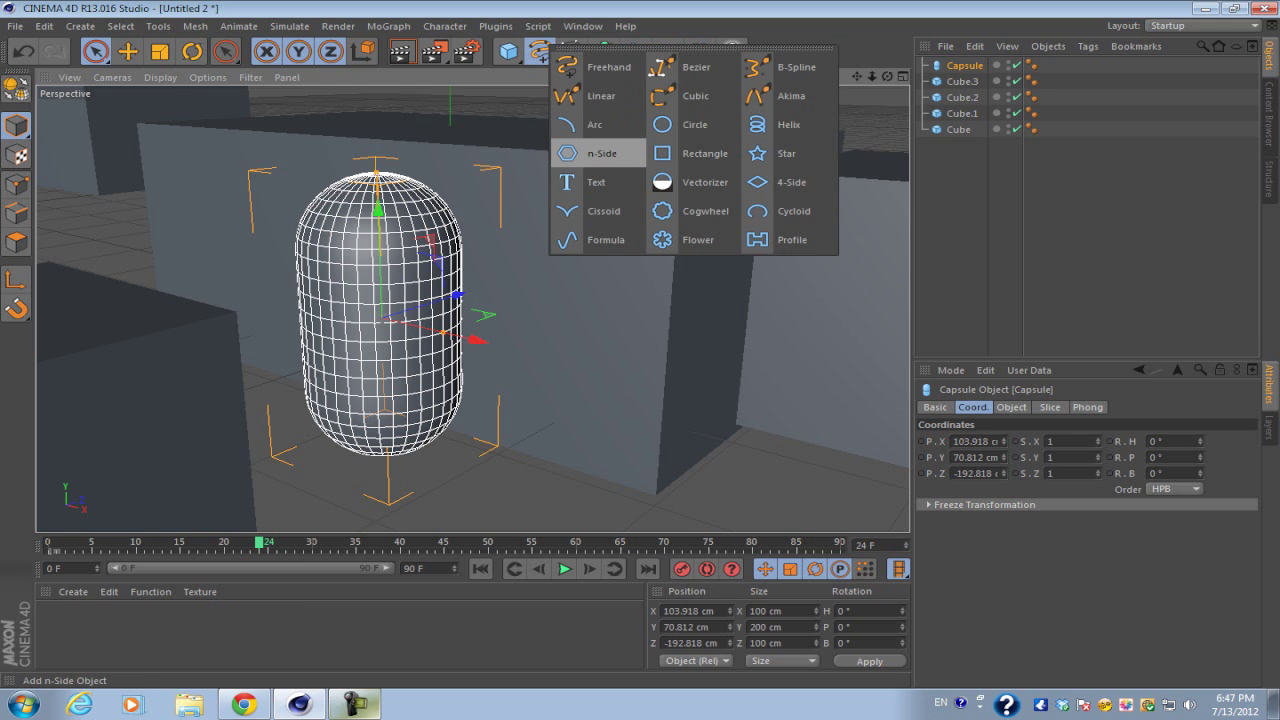
{"action": "left_click", "coordinate": [605, 232]}
{"action": "left_click_drag", "start_coordinate": [470, 313], "coordinate": [324, 419]}
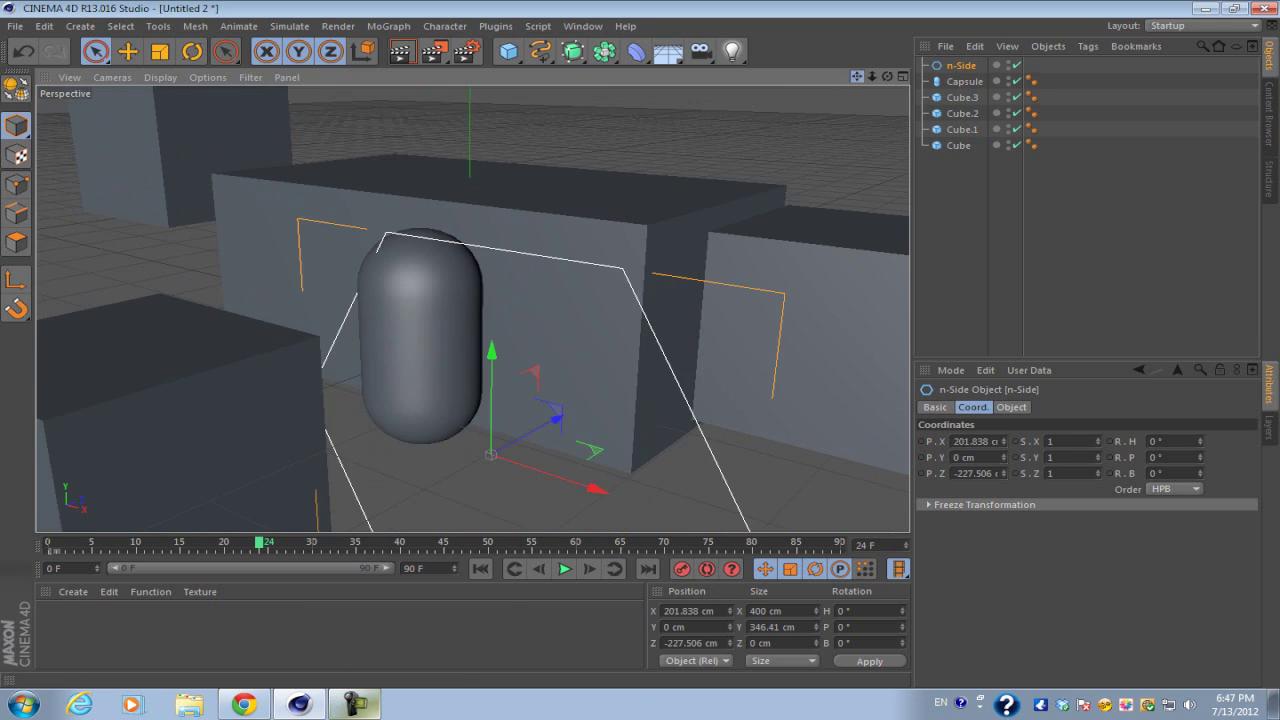
{"action": "left_click_drag", "start_coordinate": [857, 76], "coordinate": [472, 309]}
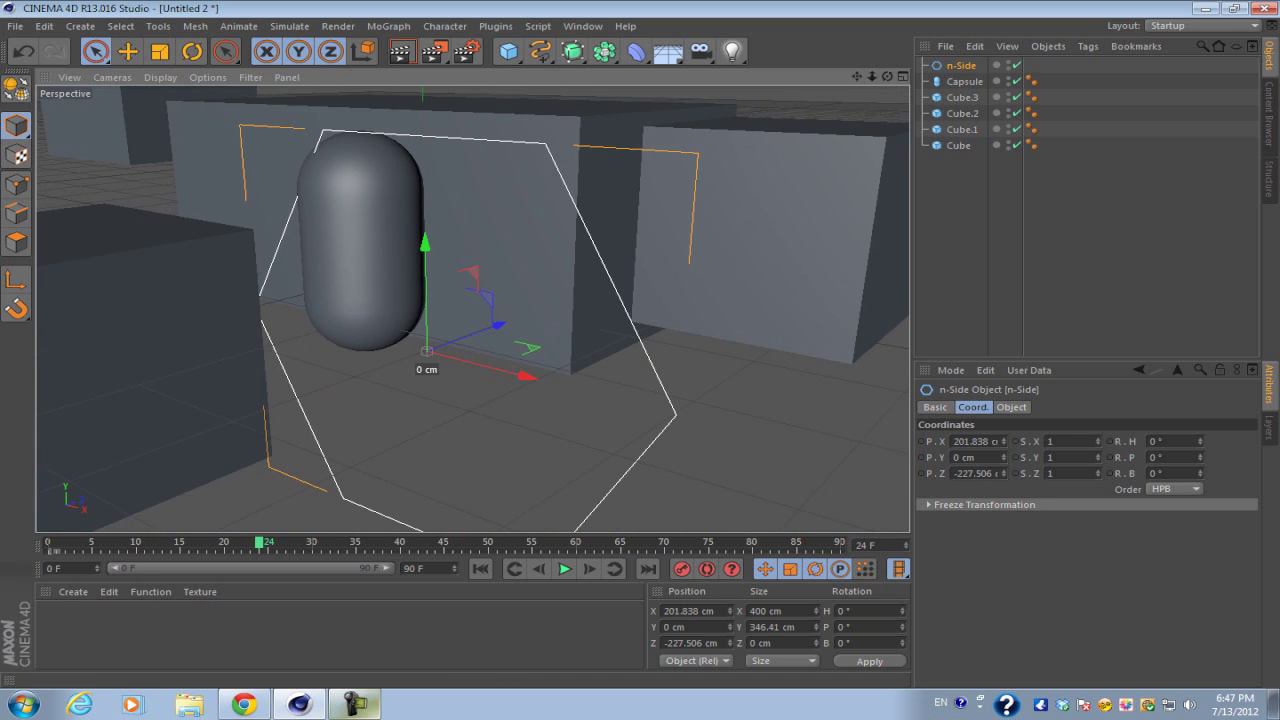
{"action": "left_click_drag", "start_coordinate": [526, 375], "coordinate": [694, 411]}
{"action": "scroll", "coordinate": [694, 410], "scroll_direction": "down", "scroll_amount": 5}
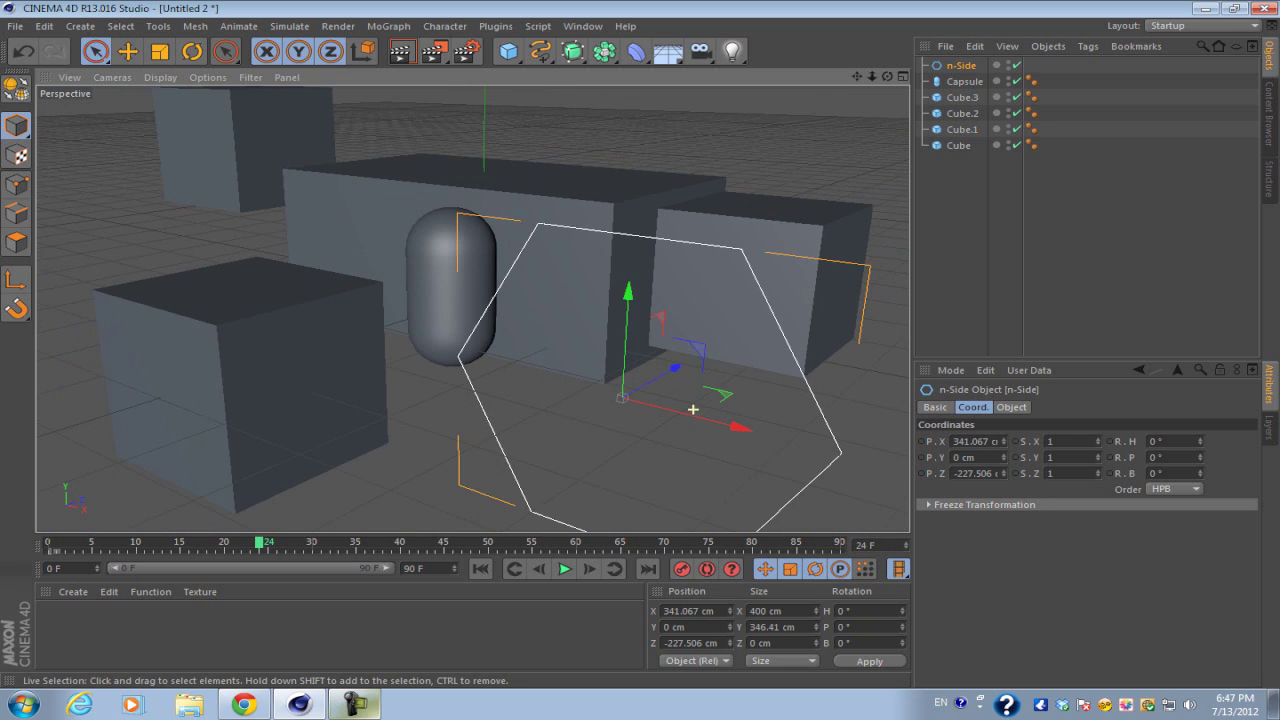
- Preview-render the active view from a lower angle and deselect the n-Side spline
{"action": "left_click_drag", "start_coordinate": [887, 76], "coordinate": [472, 309]}
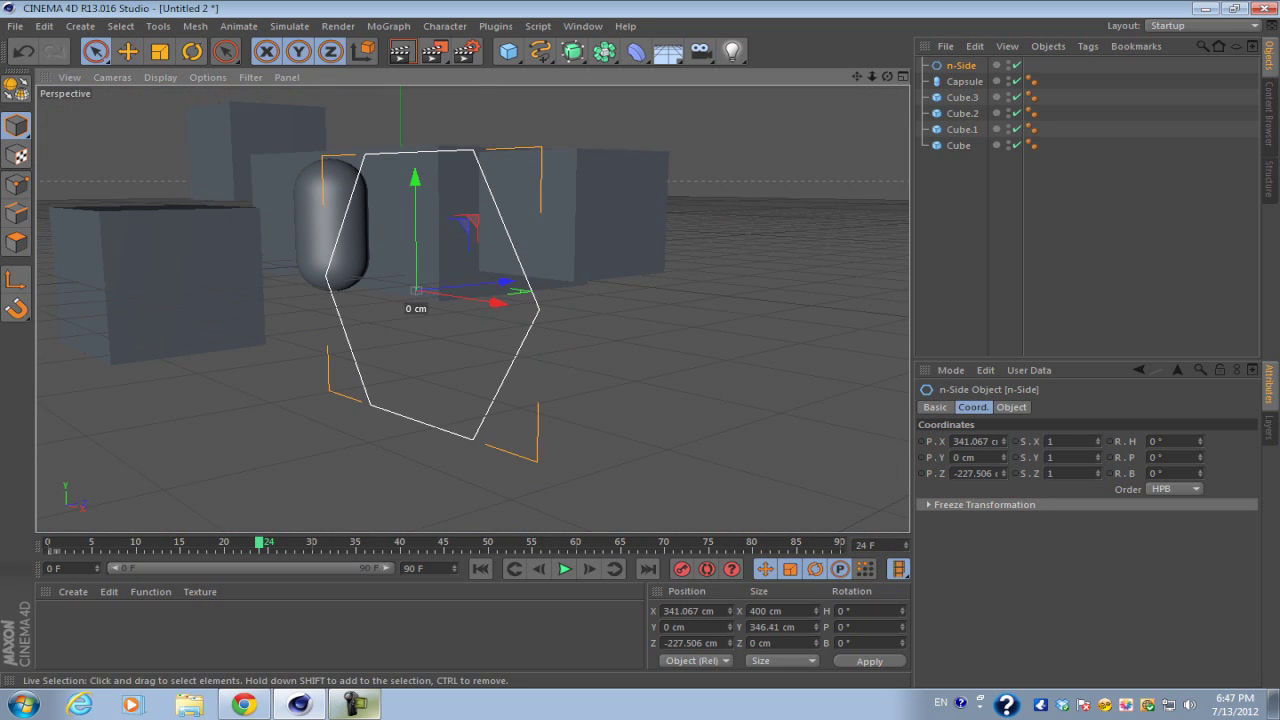
{"action": "left_click", "coordinate": [400, 51]}
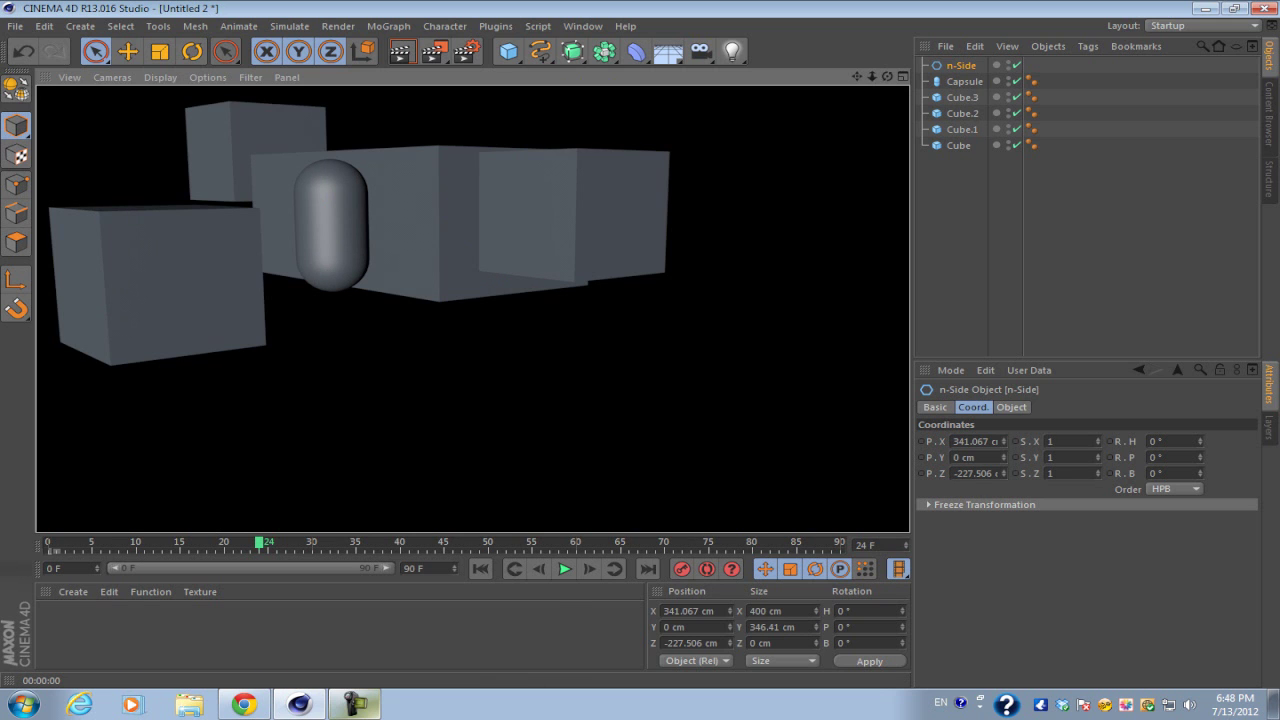
{"action": "left_click", "coordinate": [988, 240]}
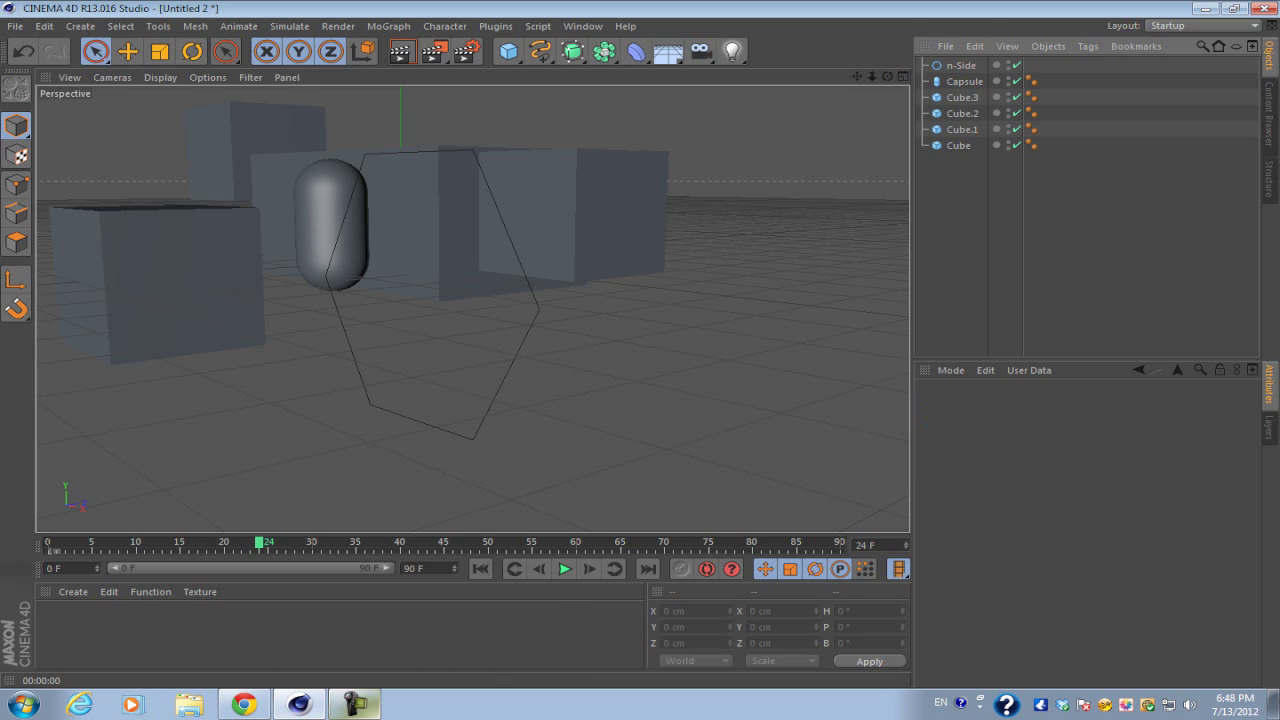
- Add an Extrude NURBS object and make the n-Side spline its child
{"action": "left_click_drag", "start_coordinate": [857, 76], "coordinate": [472, 309]}
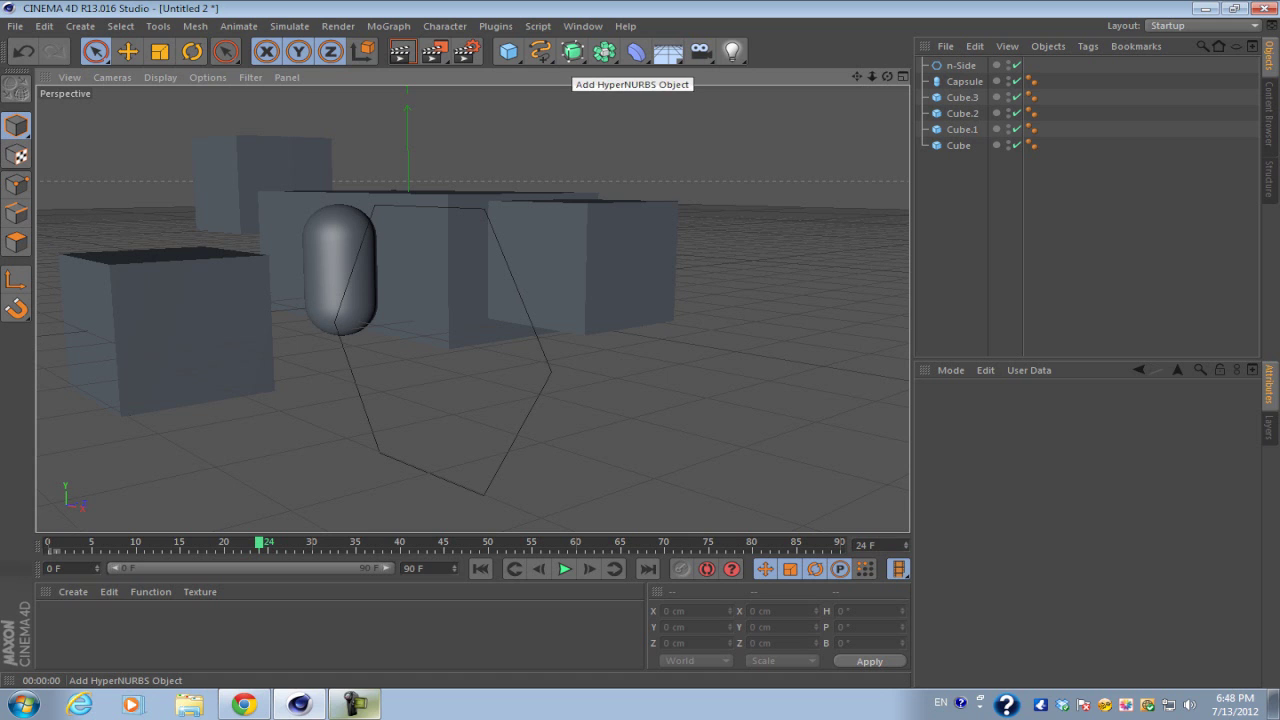
{"action": "left_click_drag", "start_coordinate": [572, 52], "coordinate": [760, 67]}
{"action": "left_click", "coordinate": [961, 82]}
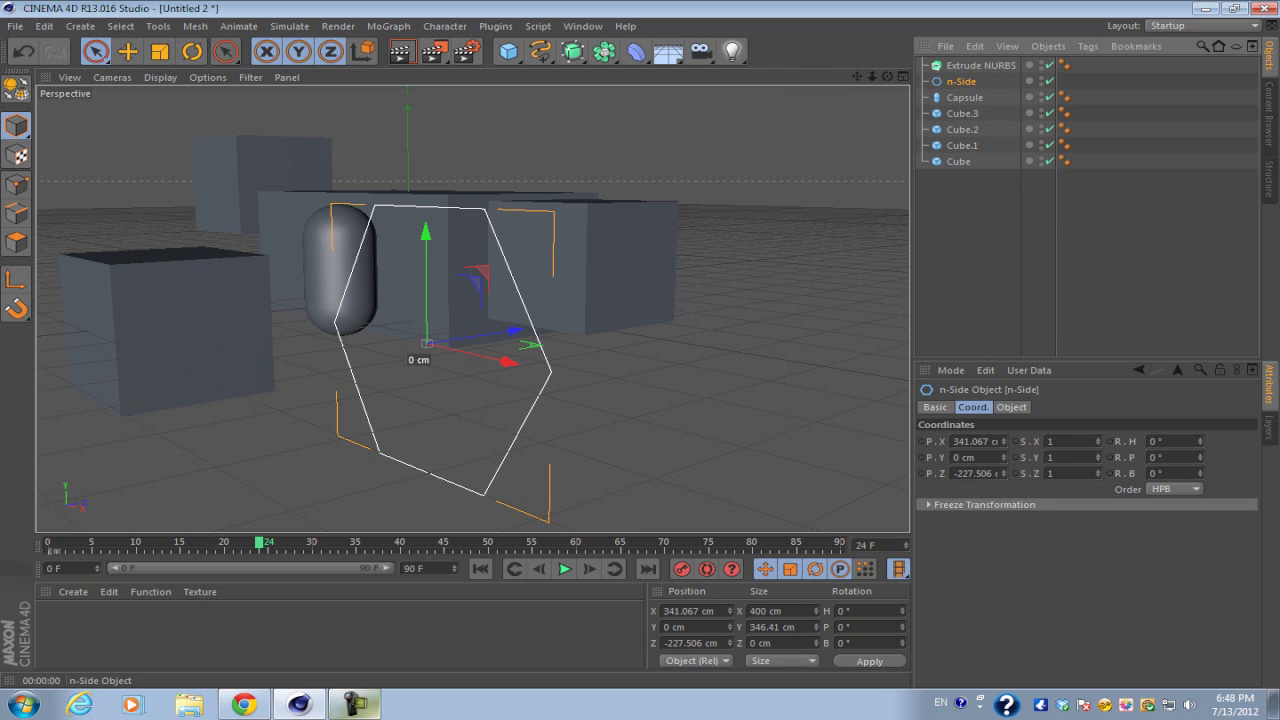
{"action": "left_click_drag", "start_coordinate": [961, 82], "coordinate": [978, 66]}
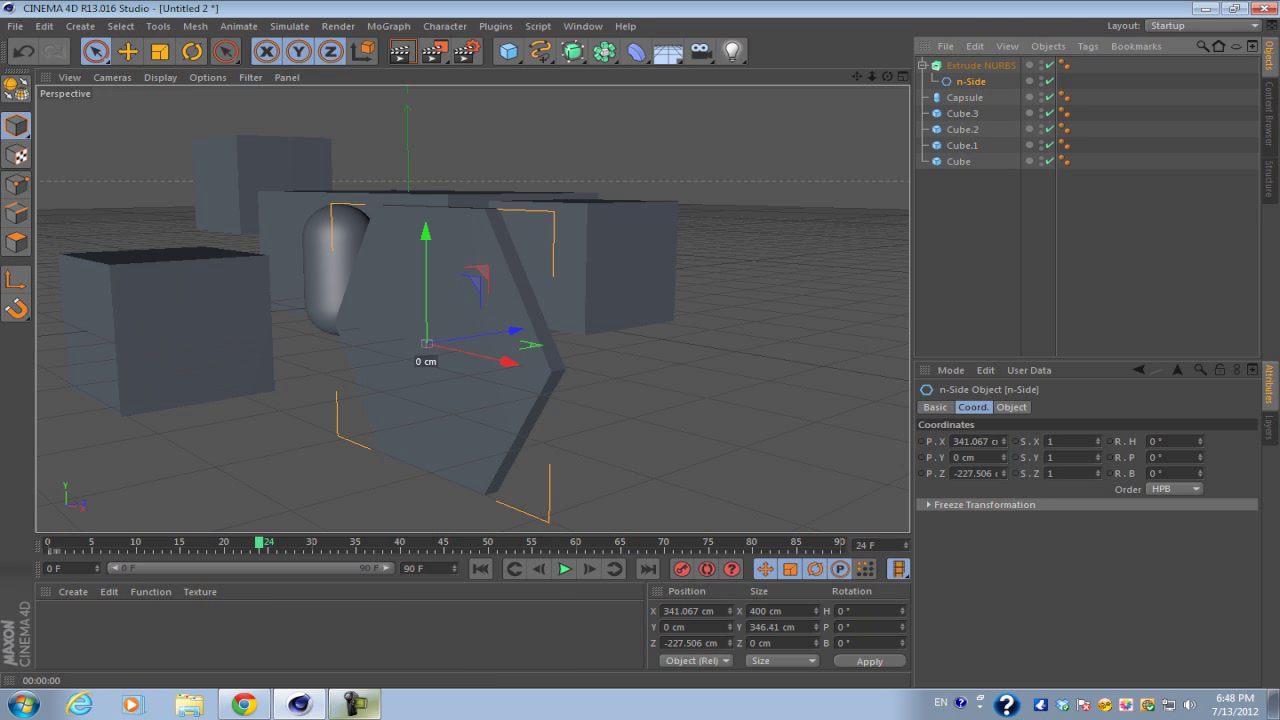
{"action": "left_click_drag", "start_coordinate": [887, 76], "coordinate": [845, 120]}
{"action": "left_click_drag", "start_coordinate": [471, 308], "coordinate": [471, 308], "text": "alt"}
{"action": "left_click_drag", "start_coordinate": [887, 76], "coordinate": [950, 80]}
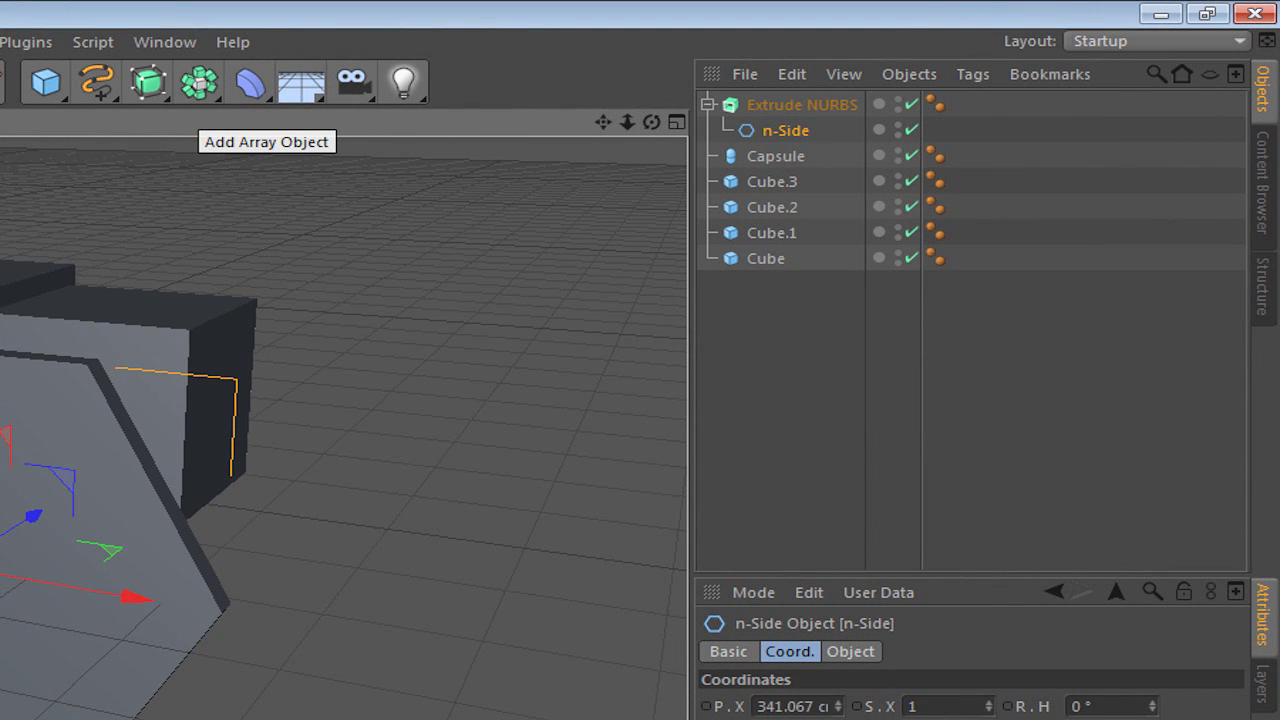
{"action": "left_click", "coordinate": [199, 88]}
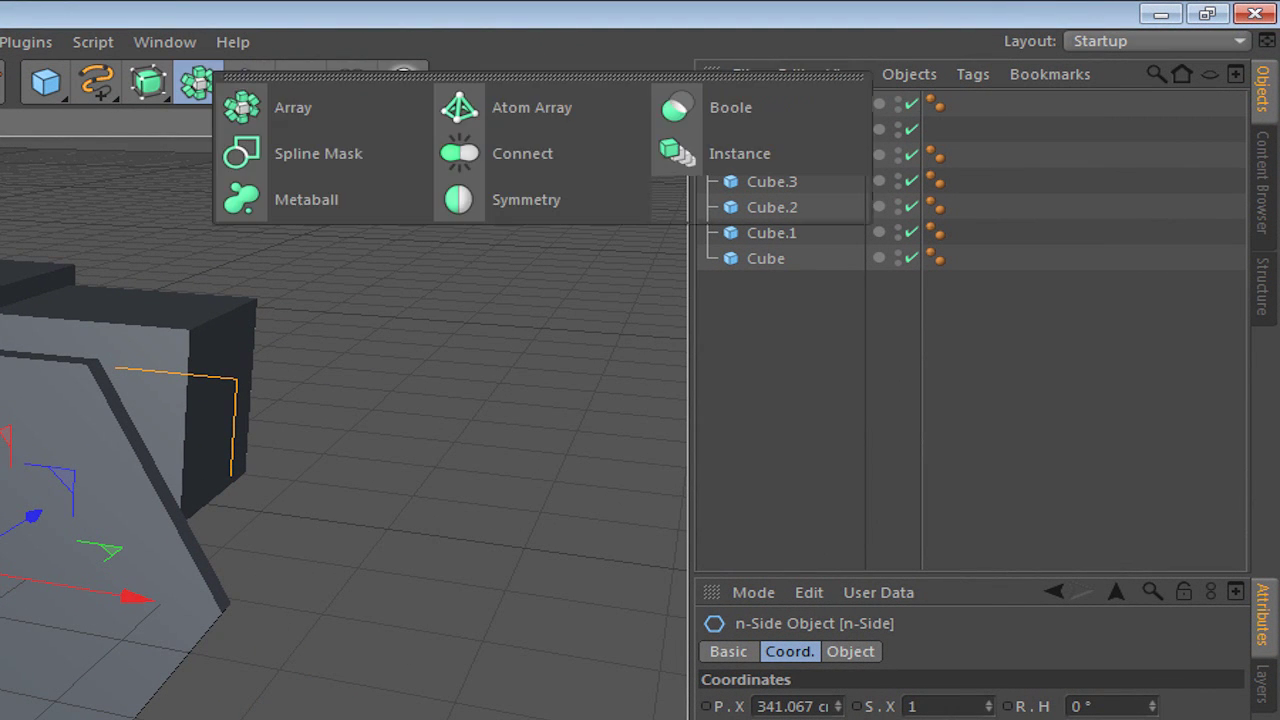
{"action": "left_click_drag", "start_coordinate": [250, 82], "coordinate": [1175, 185]}
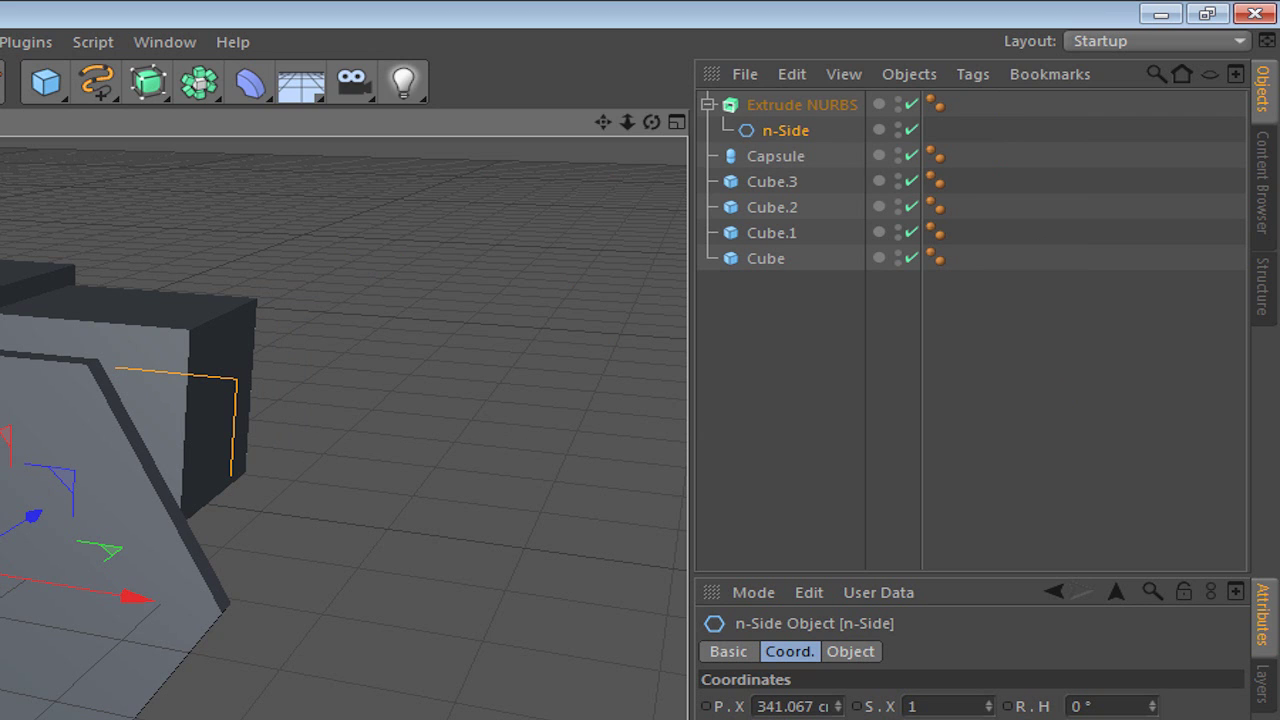
- Add a floor object to the scene and delete it again
{"action": "left_click_drag", "start_coordinate": [301, 82], "coordinate": [366, 106]}
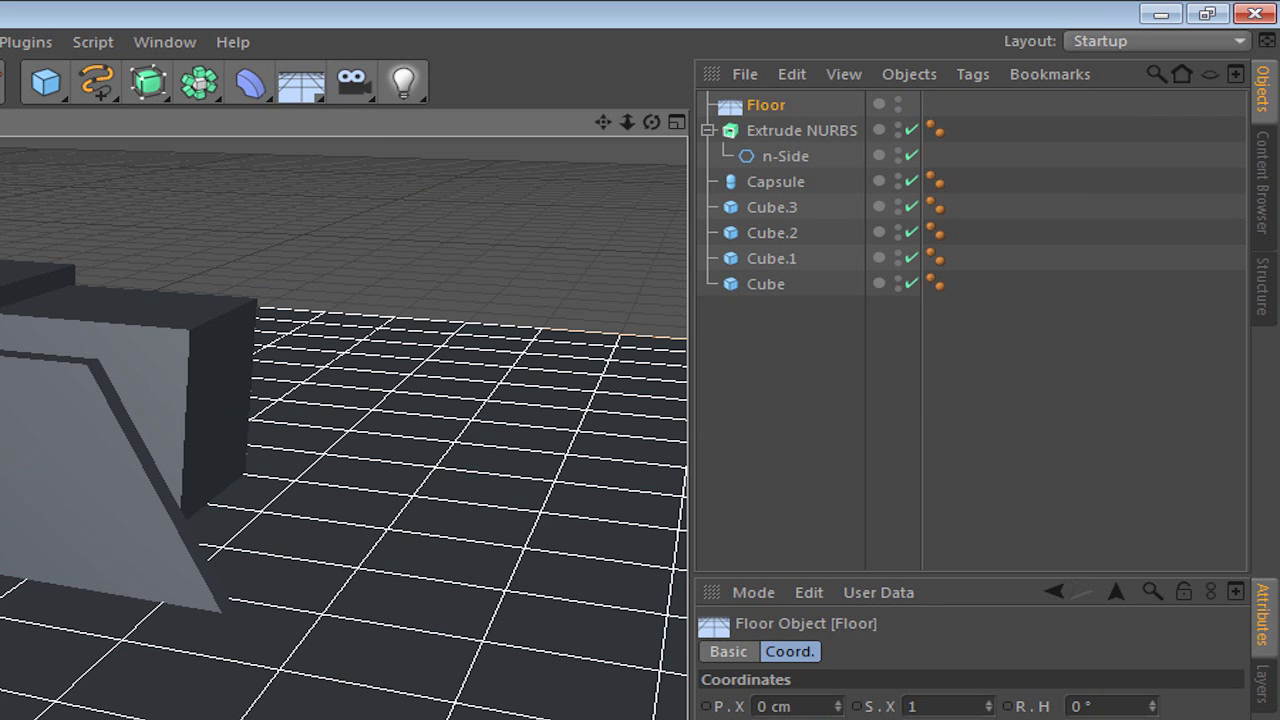
{"action": "key", "text": "Delete"}
- Add a light to the scene, preview-render the lit view, and deselect the light
{"action": "mouse_move", "coordinate": [352, 82]}
{"action": "left_mouse_down"}
{"action": "mouse_move", "coordinate": [402, 82]}
{"action": "mouse_move", "coordinate": [450, 107]}
{"action": "mouse_move", "coordinate": [660, 153]}
{"action": "mouse_move", "coordinate": [660, 199]}
{"action": "left_mouse_up"}
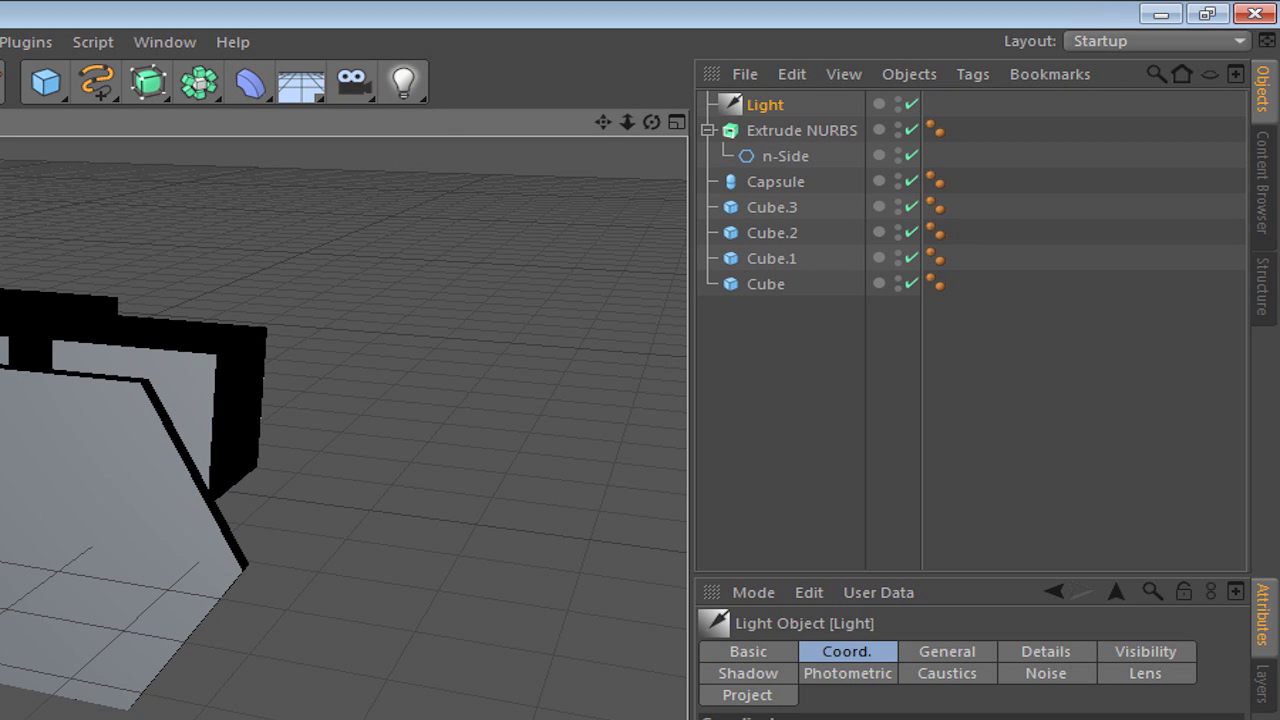
{"action": "key", "text": "ctrl+r"}
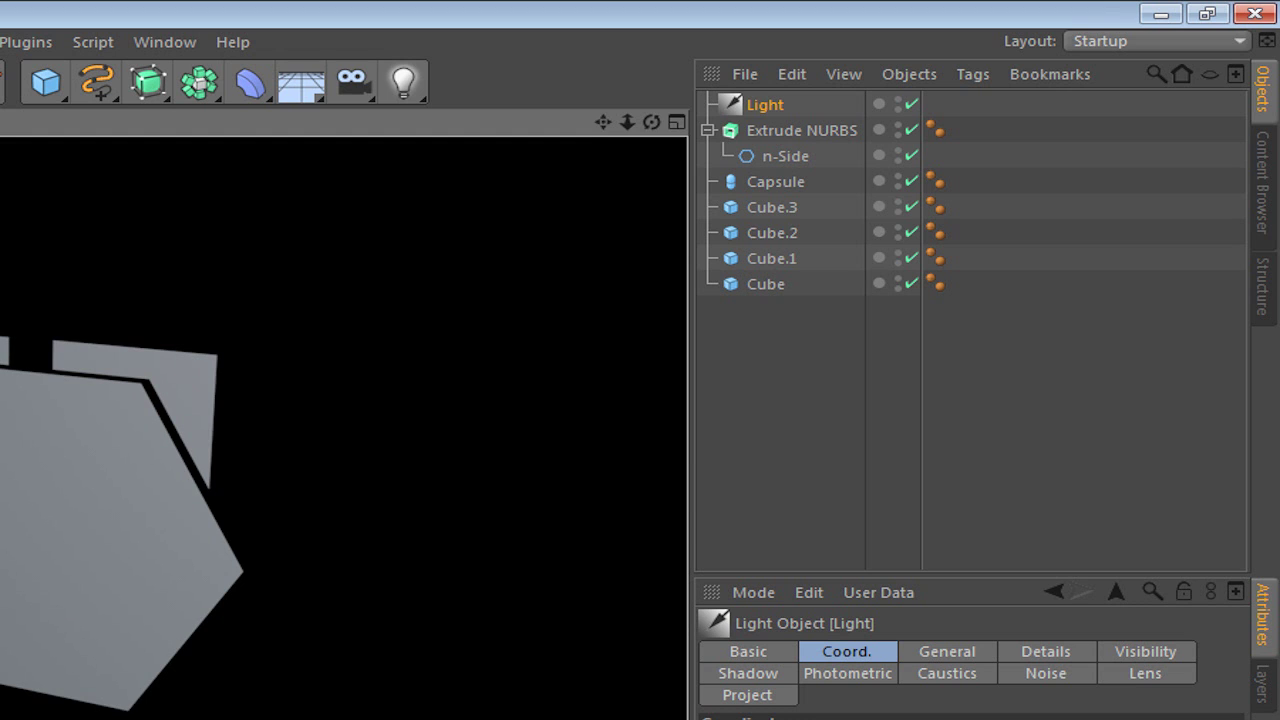
{"action": "left_click", "coordinate": [824, 400]}
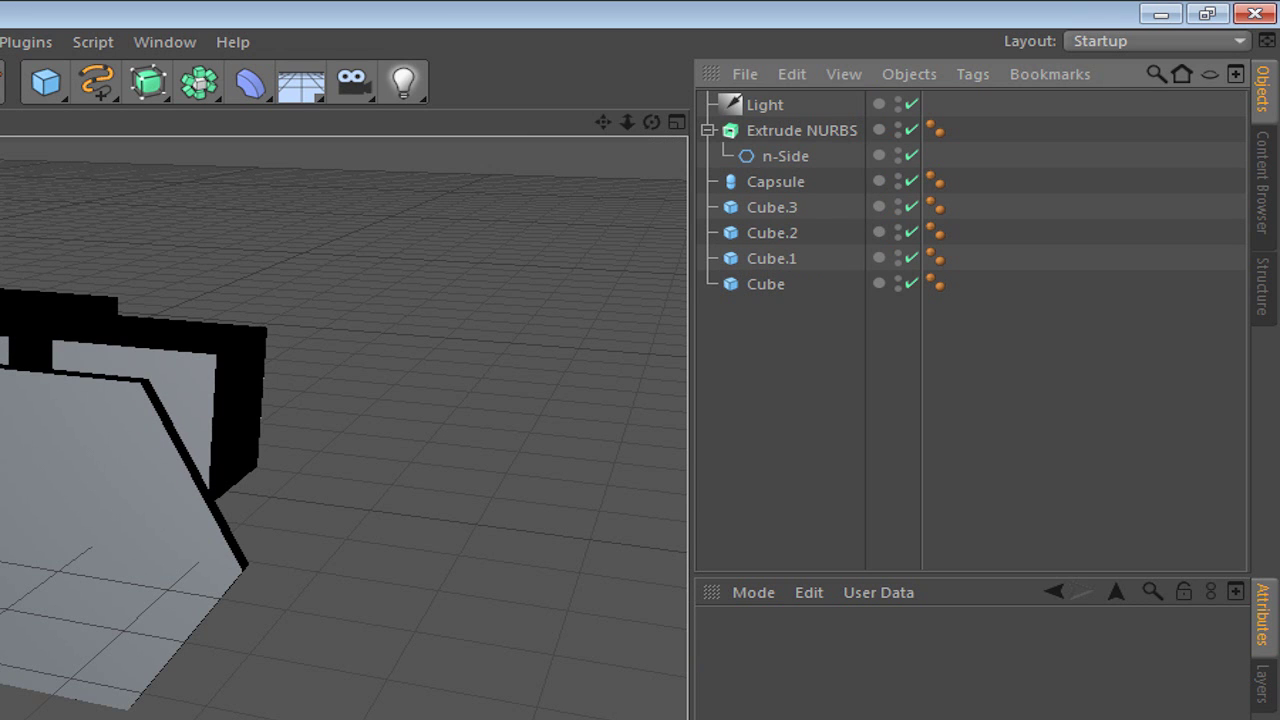